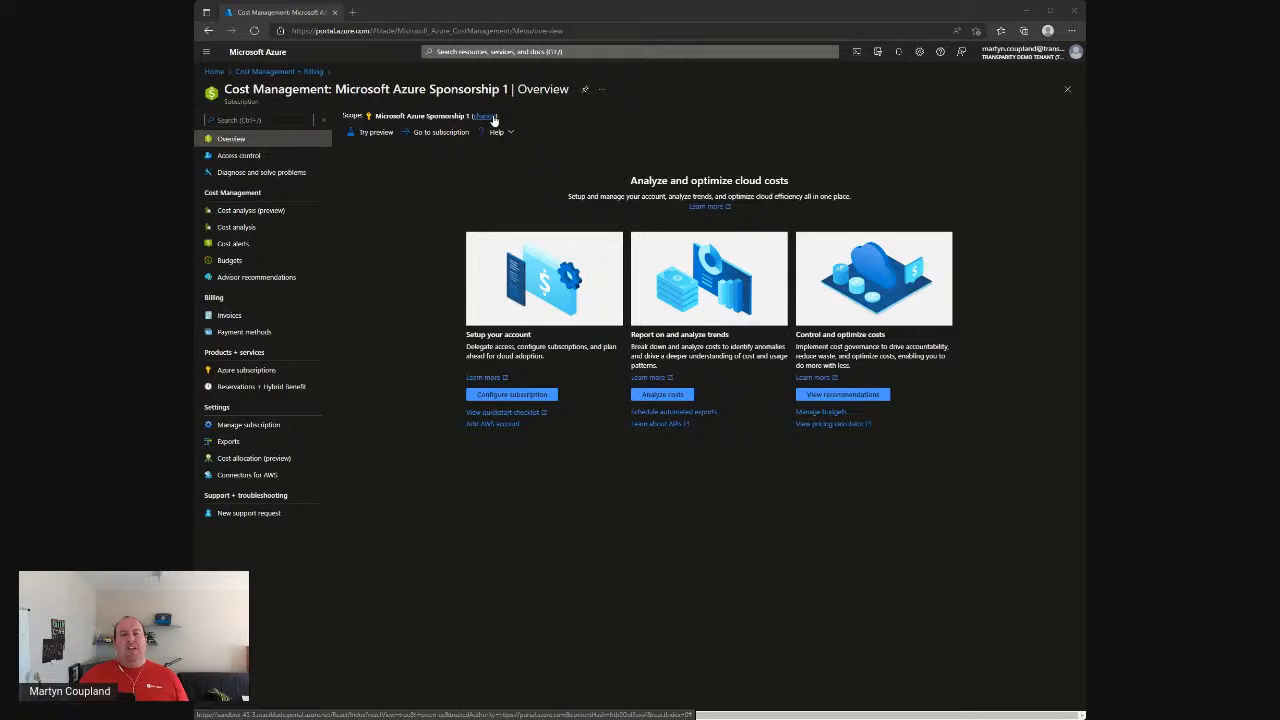
# Step: Change the cost management scope to the Microsoft Azure Sponsorship 1 subscription under the root management group
pyautogui.click(490, 117)
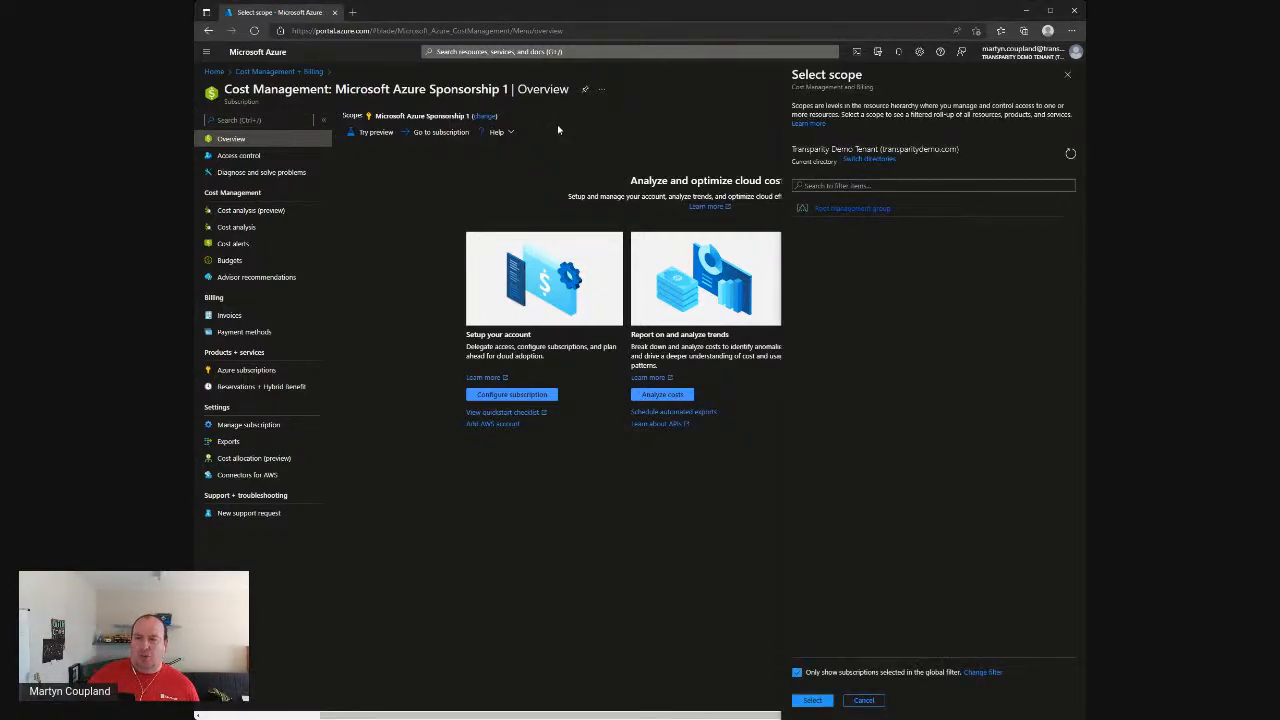
pyautogui.click(846, 210)
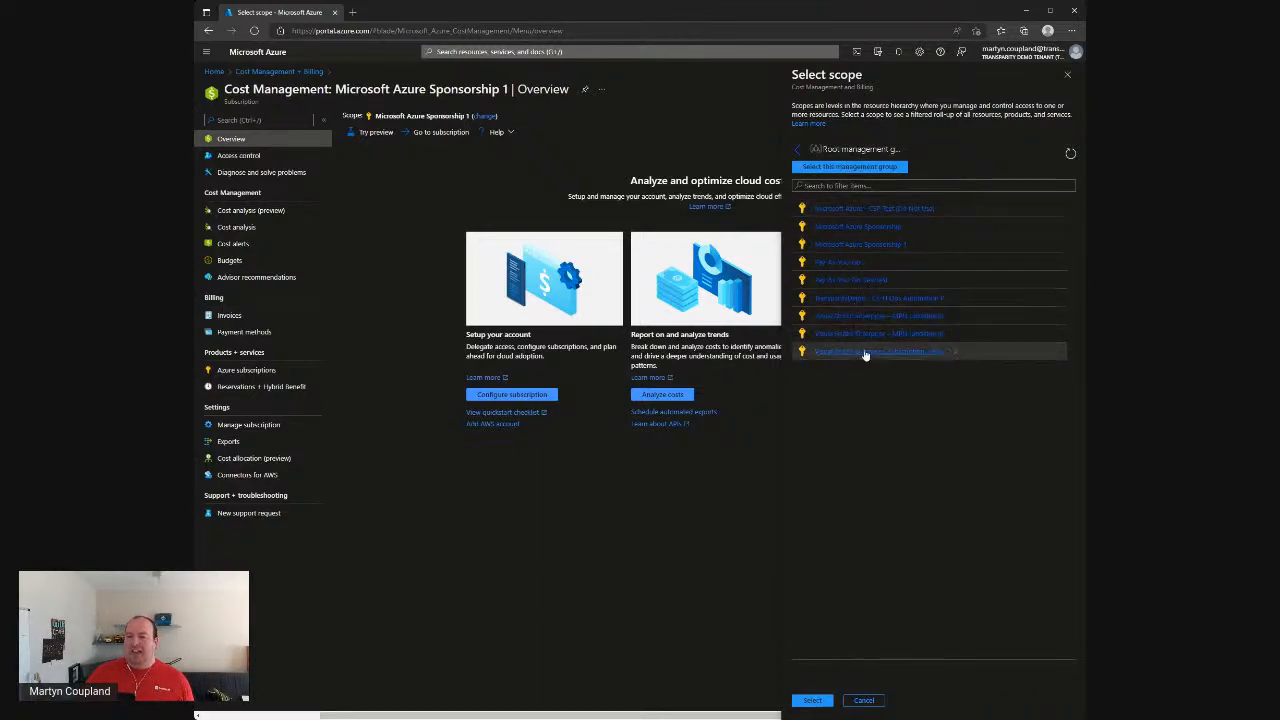
pyautogui.click(855, 248)
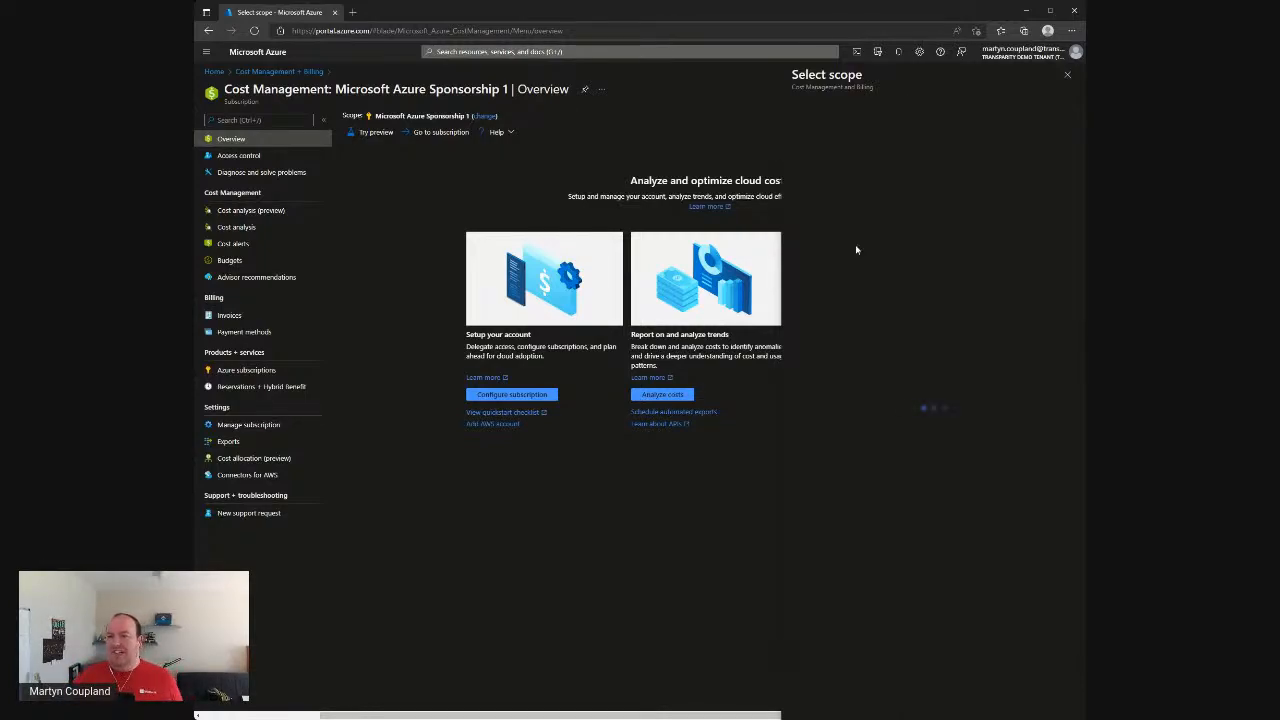
pyautogui.scroll(-10, 900, 275)
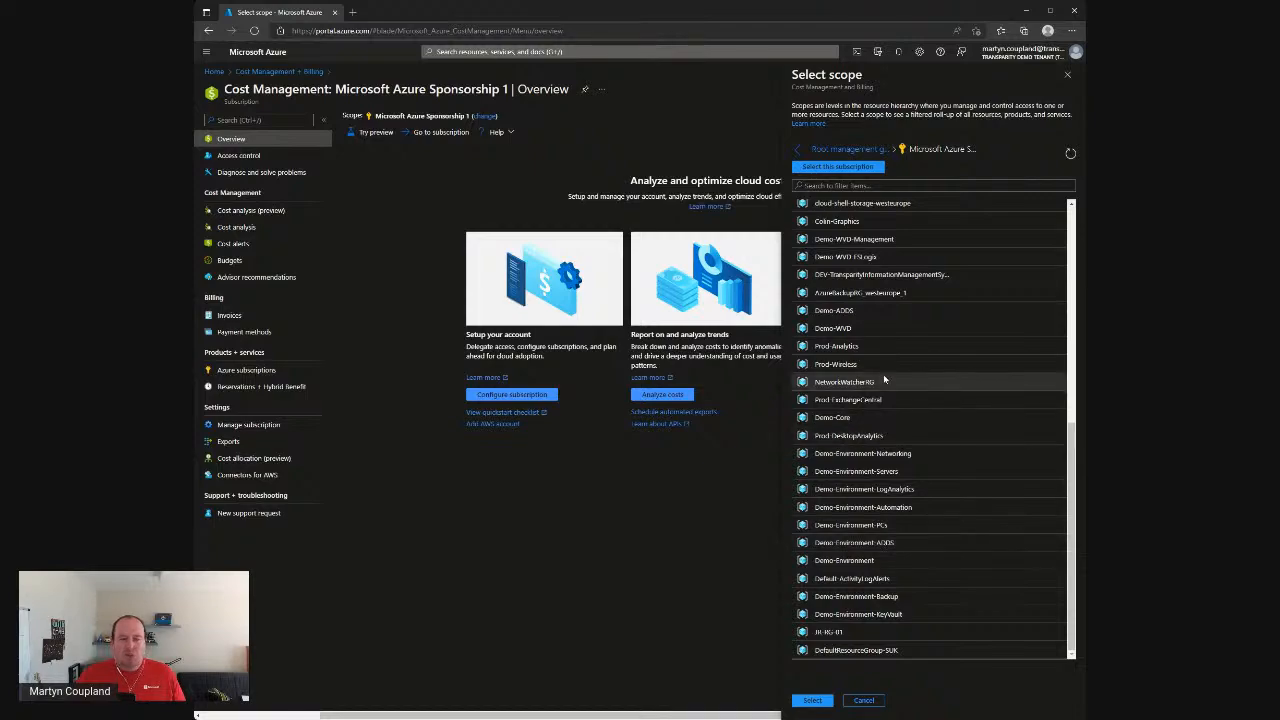
pyautogui.scroll(8, 884, 467)
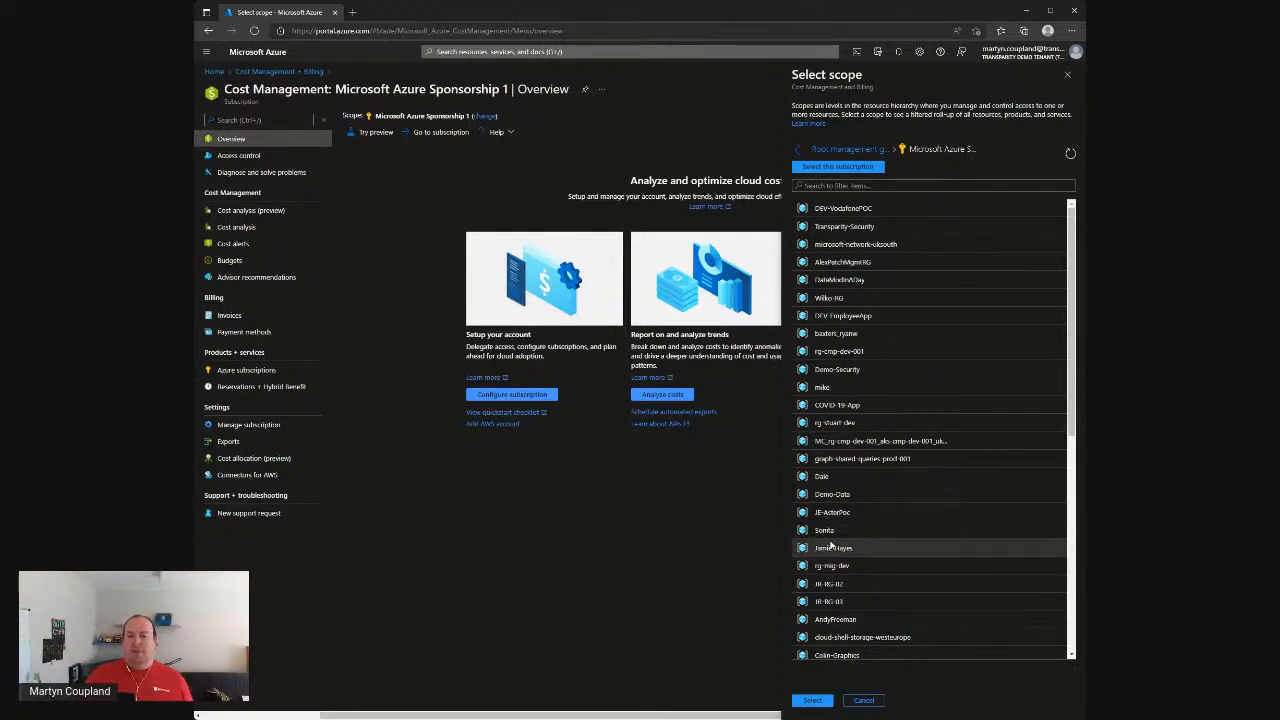
pyautogui.click(866, 170)
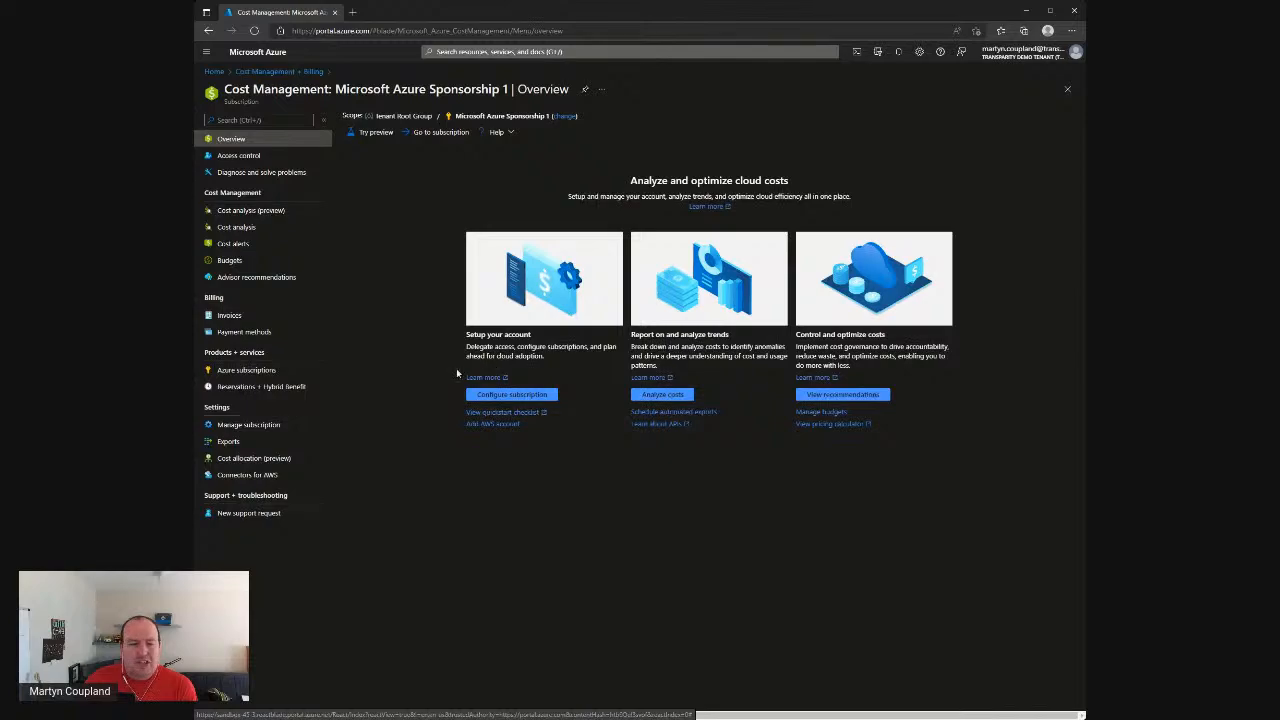
# Step: Go from the subscription's management options to its exports and start scheduling a new export
pyautogui.click(262, 426)
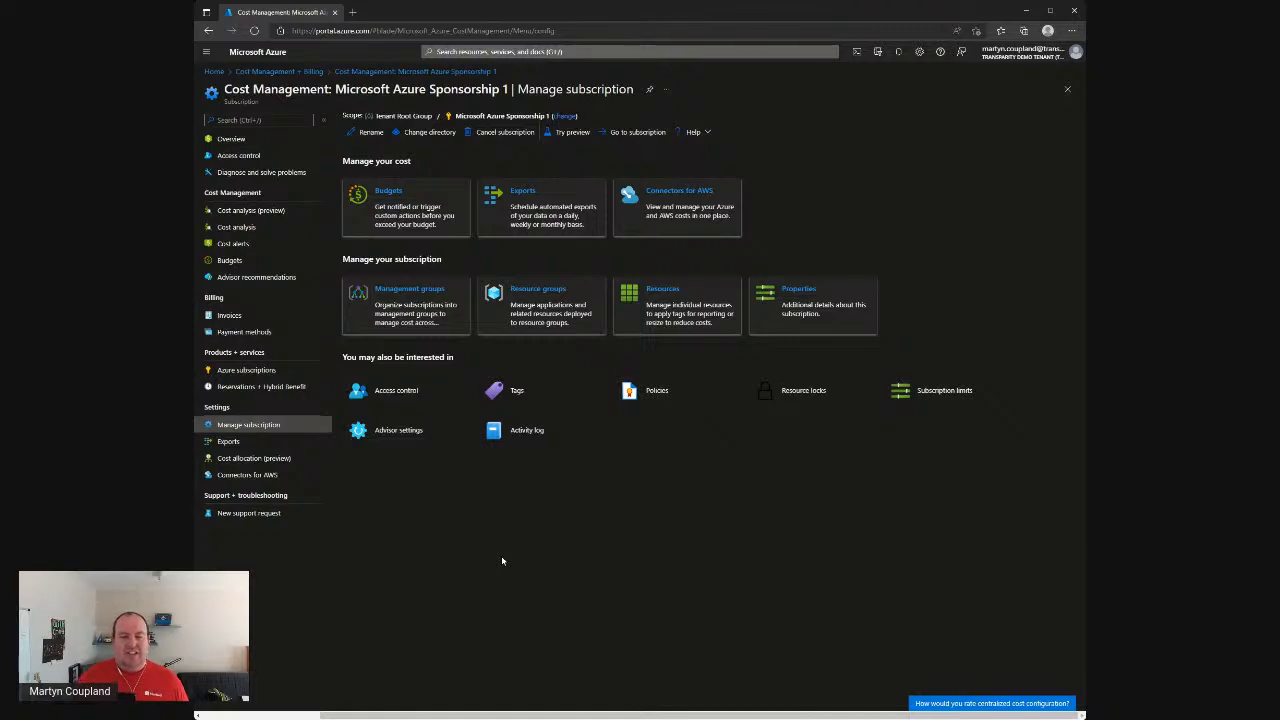
pyautogui.click(247, 443)
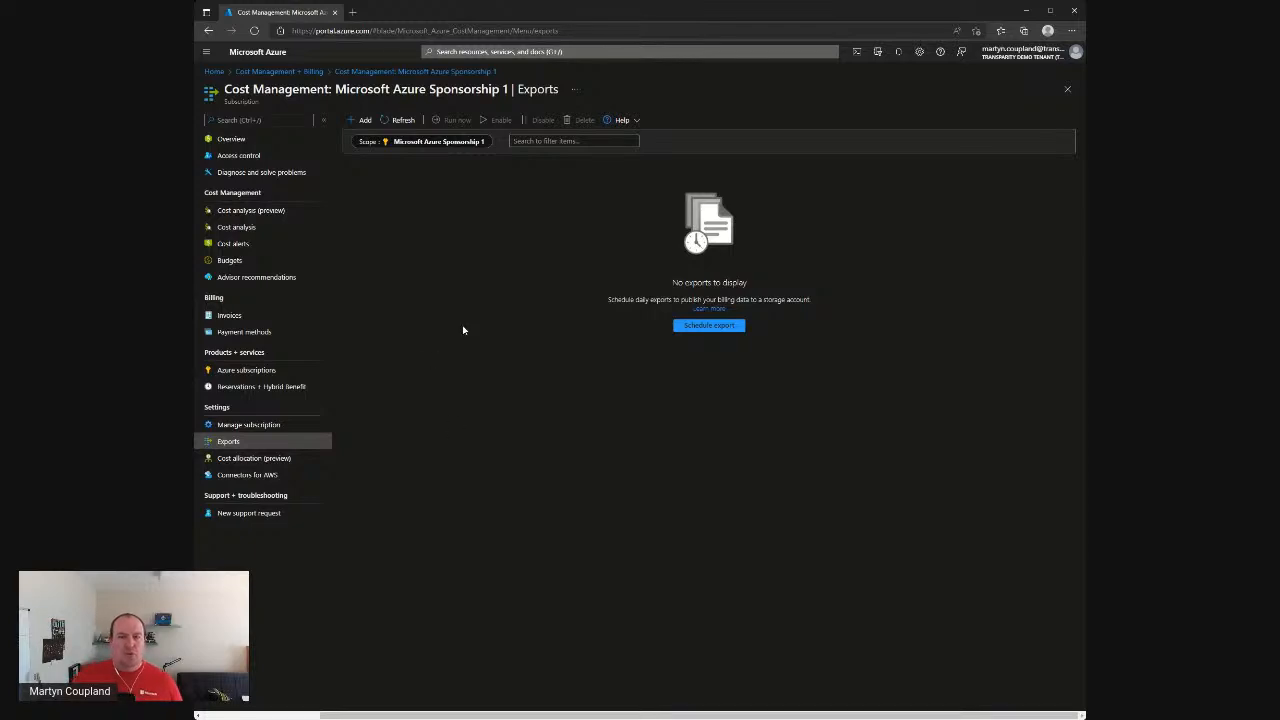
pyautogui.click(689, 330)
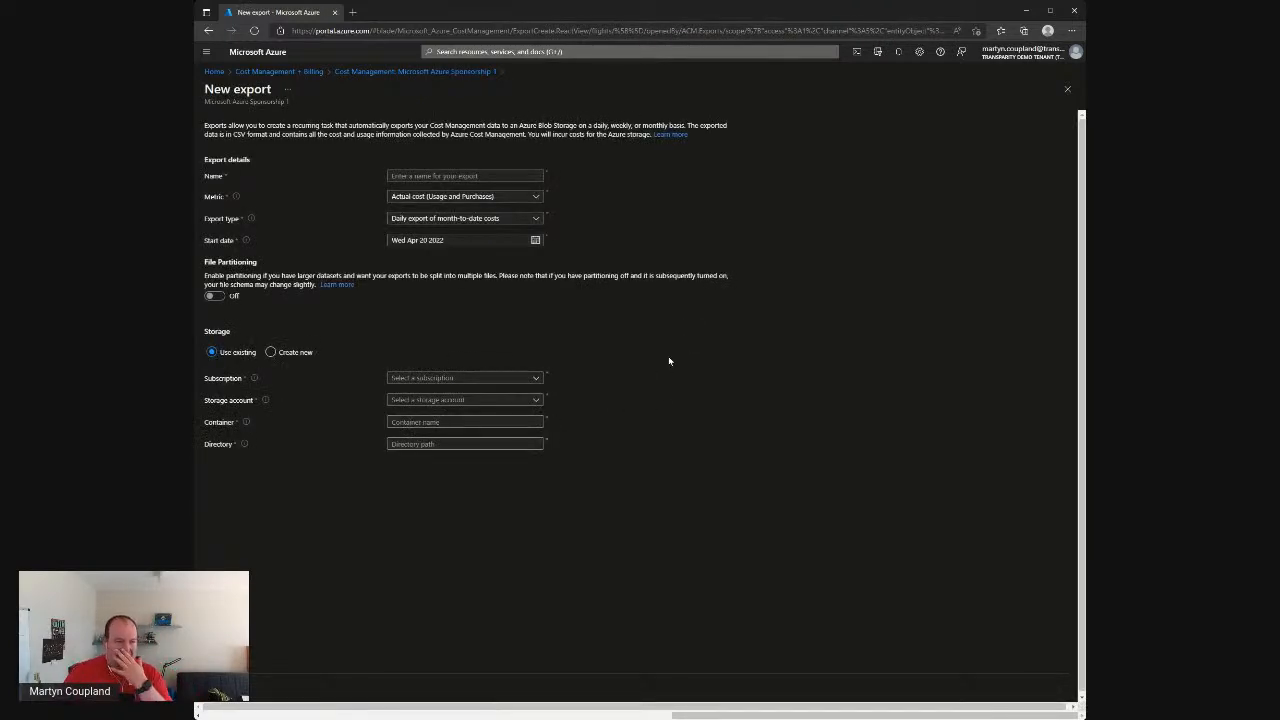
# Step: Name the new export CLLDemo
pyautogui.click(425, 175)
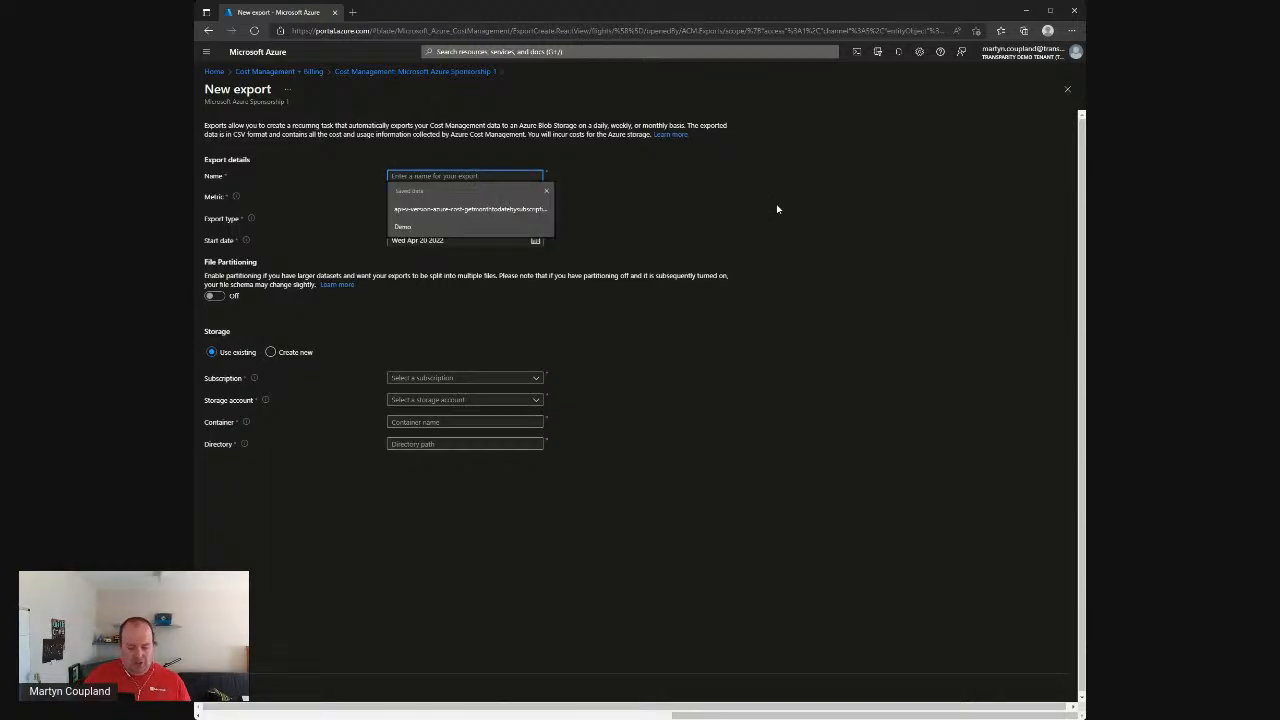
pyautogui.write('CLL')
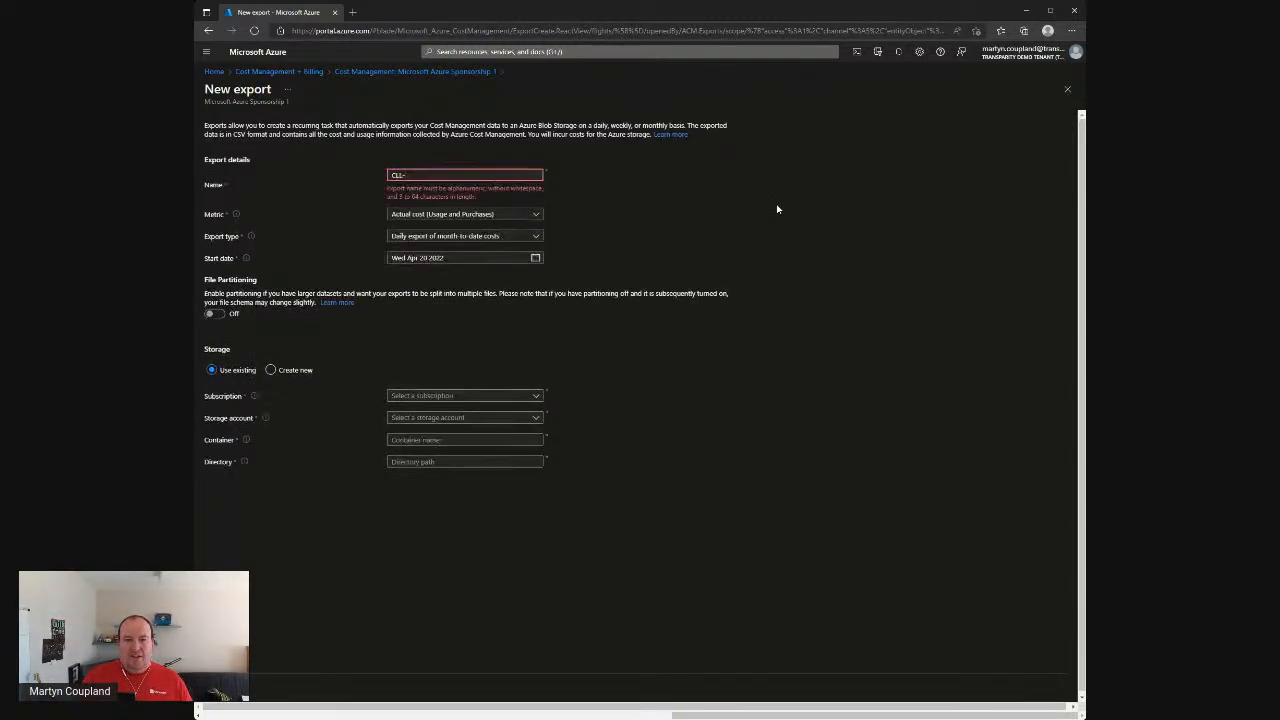
pyautogui.write('Demo')
pyautogui.press('Tab')
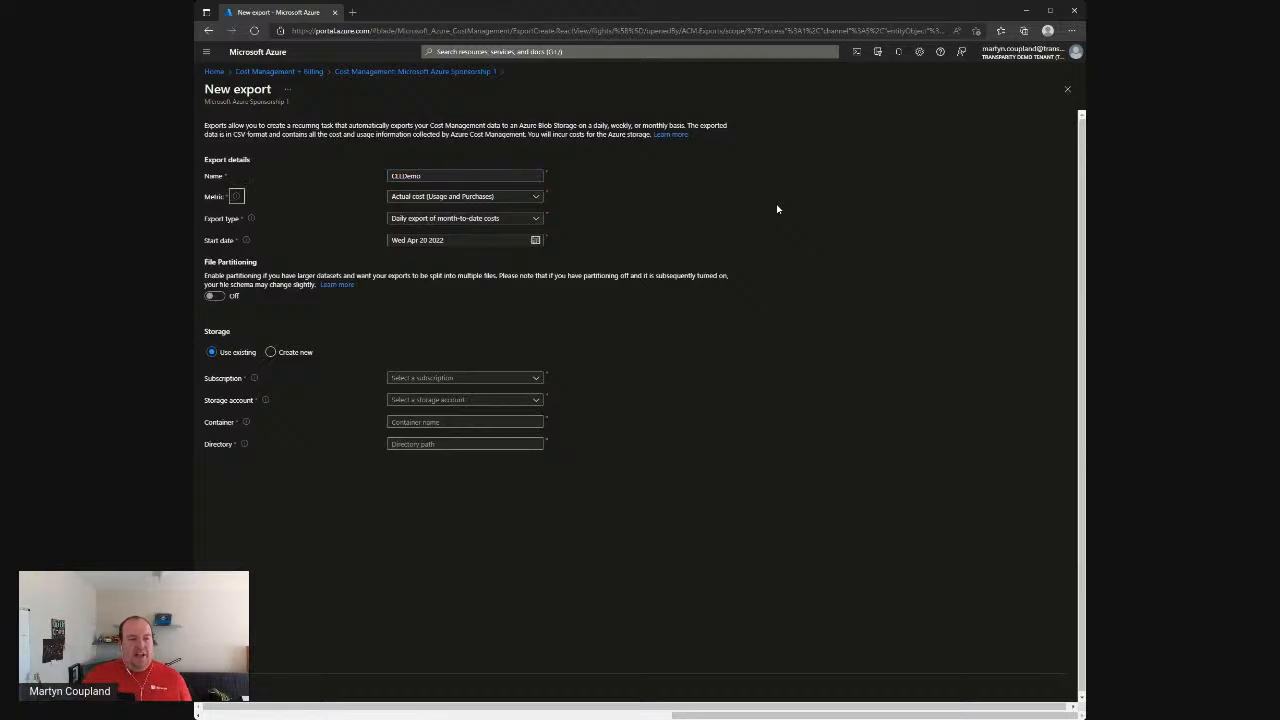
pyautogui.press('Tab')
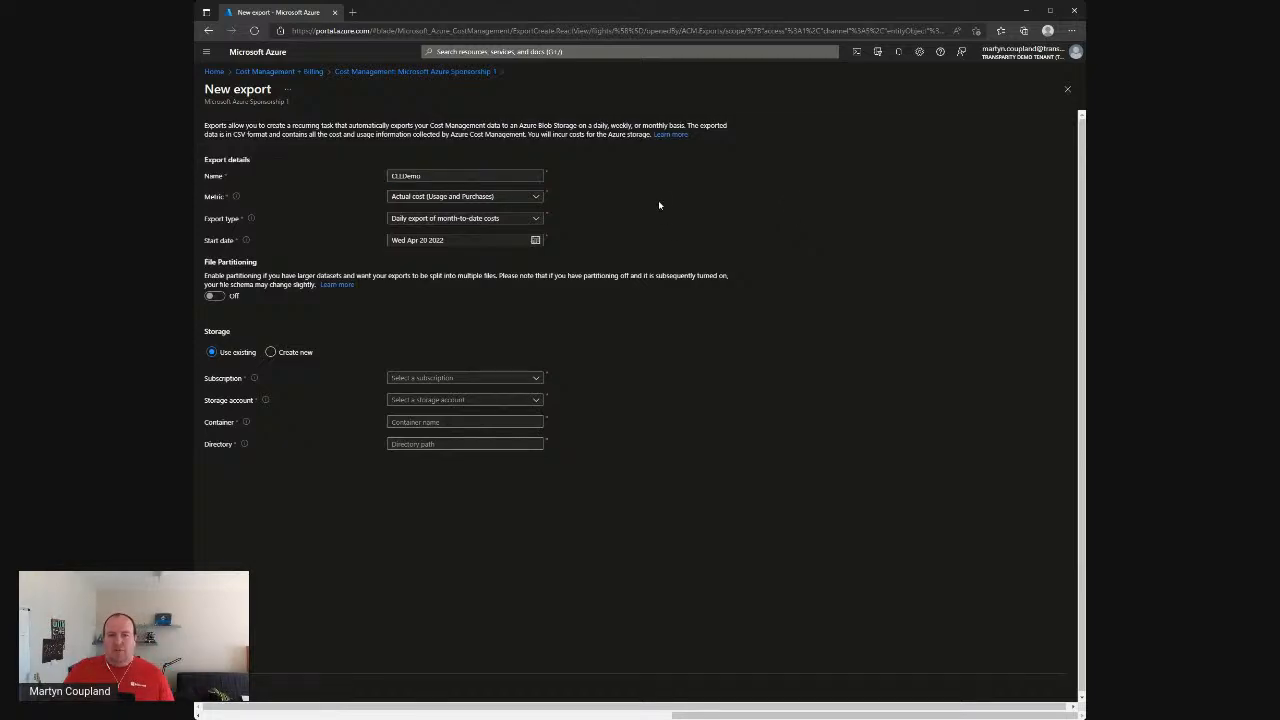
# Step: Review the metric, export type and start date choices, trying One-time export before restoring Daily export of month-to-date costs
pyautogui.click(507, 200)
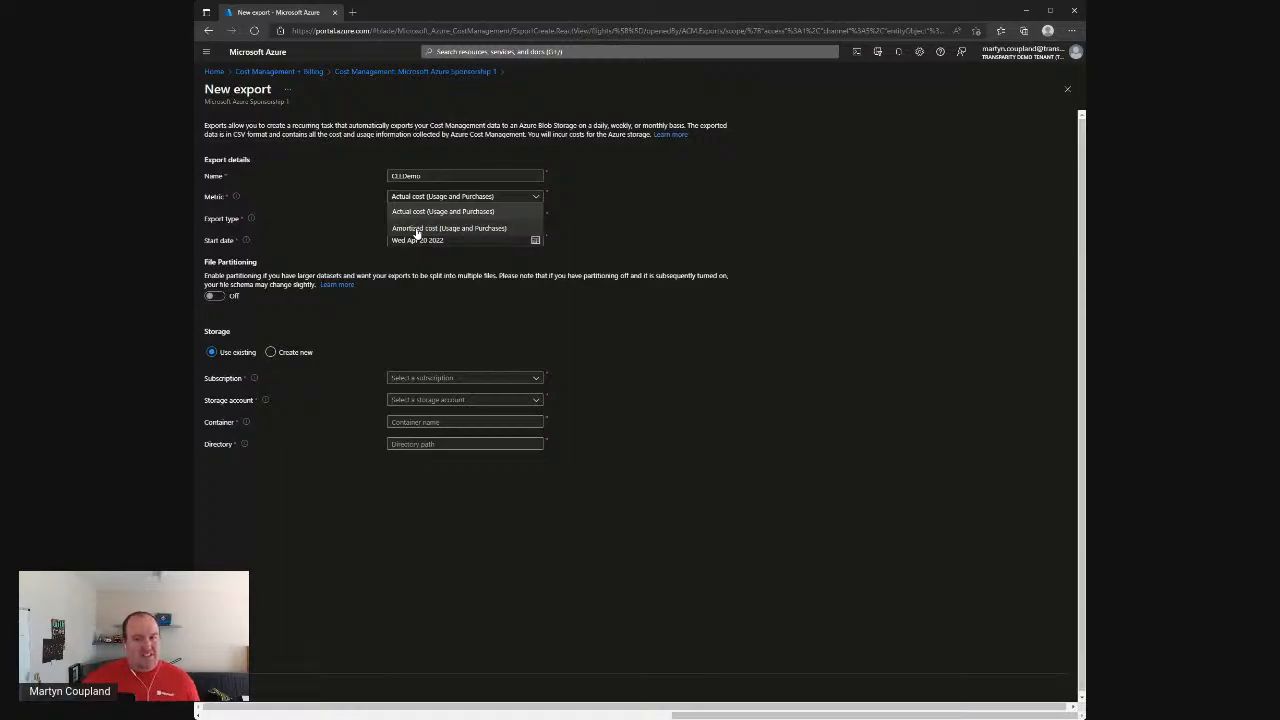
pyautogui.click(783, 251)
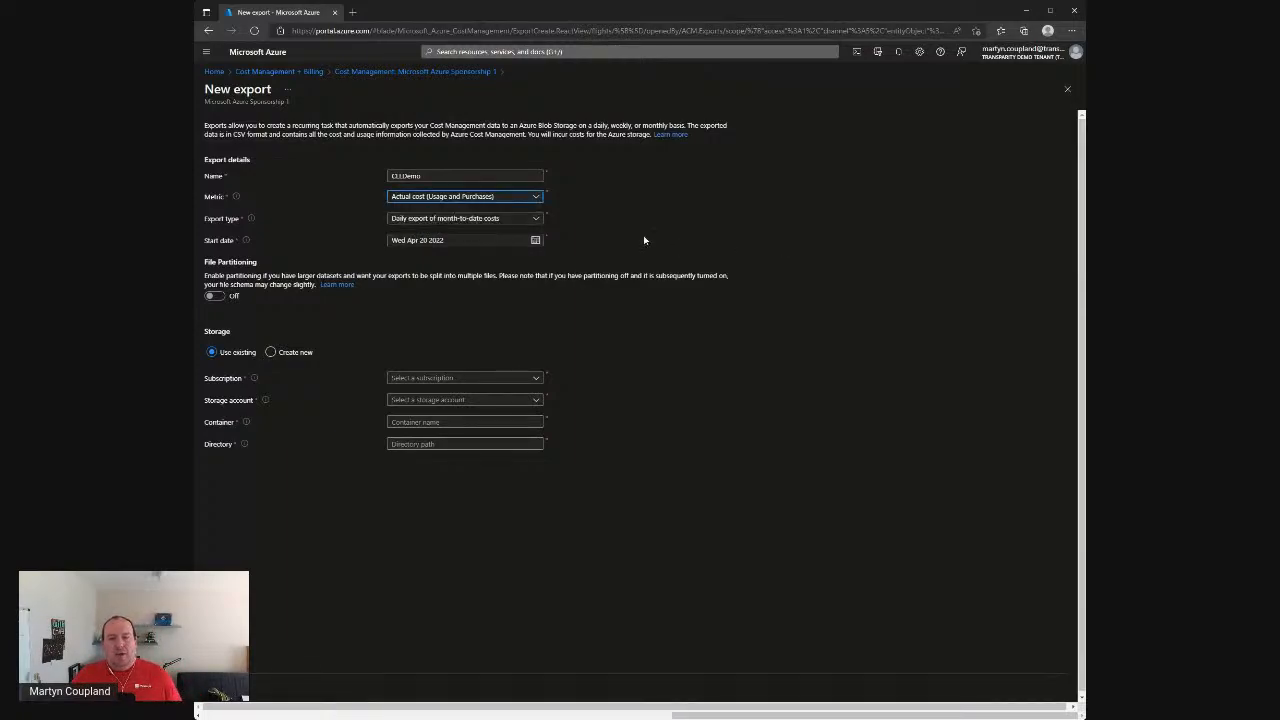
pyautogui.click(473, 220)
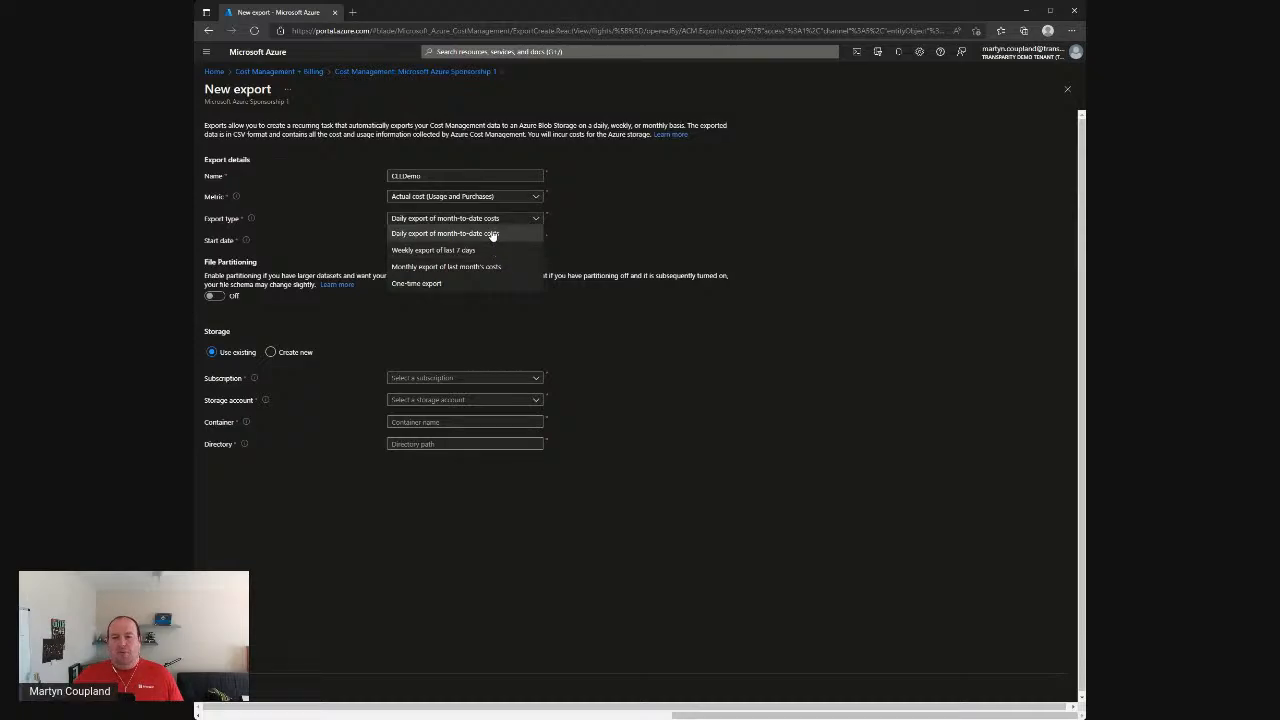
pyautogui.click(455, 285)
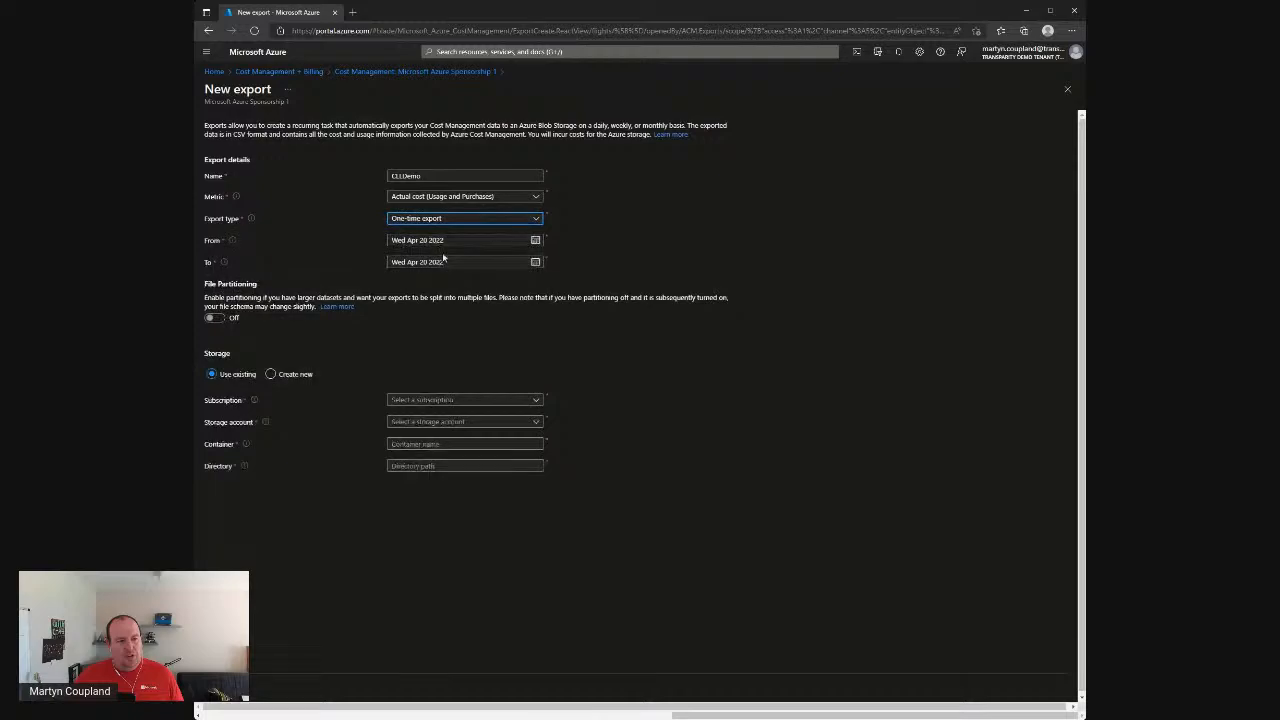
pyautogui.click(456, 221)
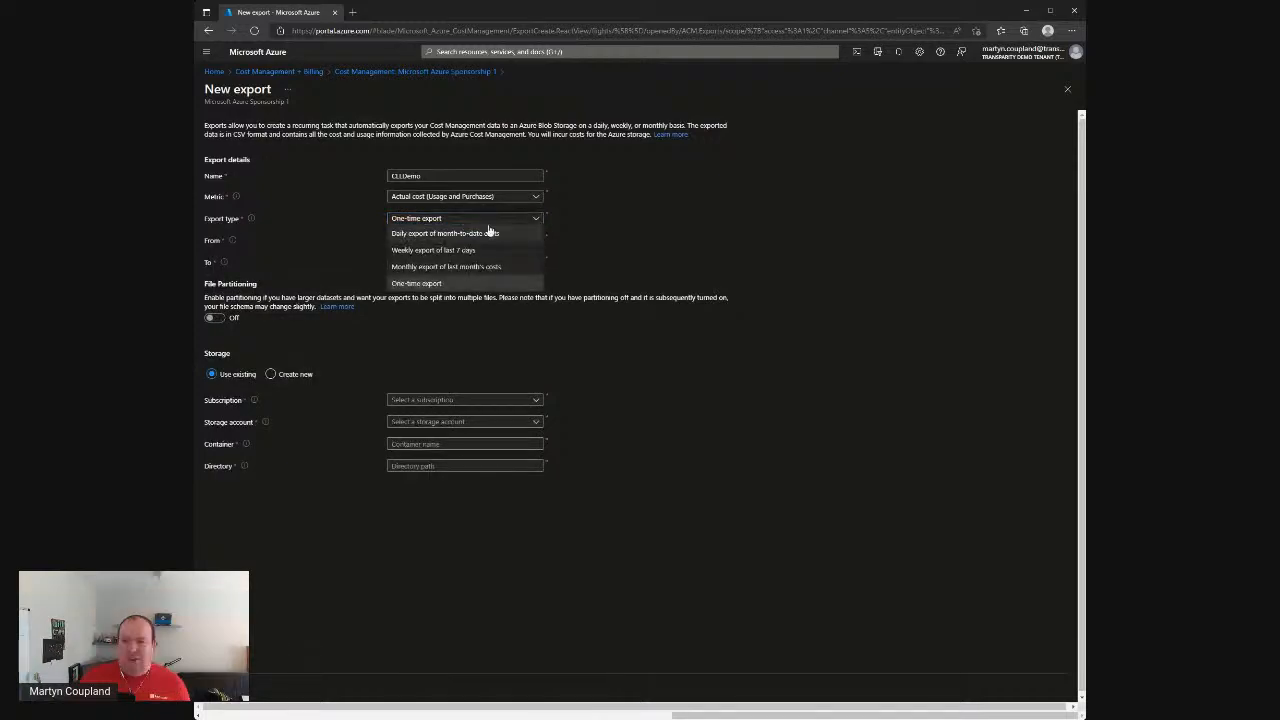
pyautogui.click(468, 233)
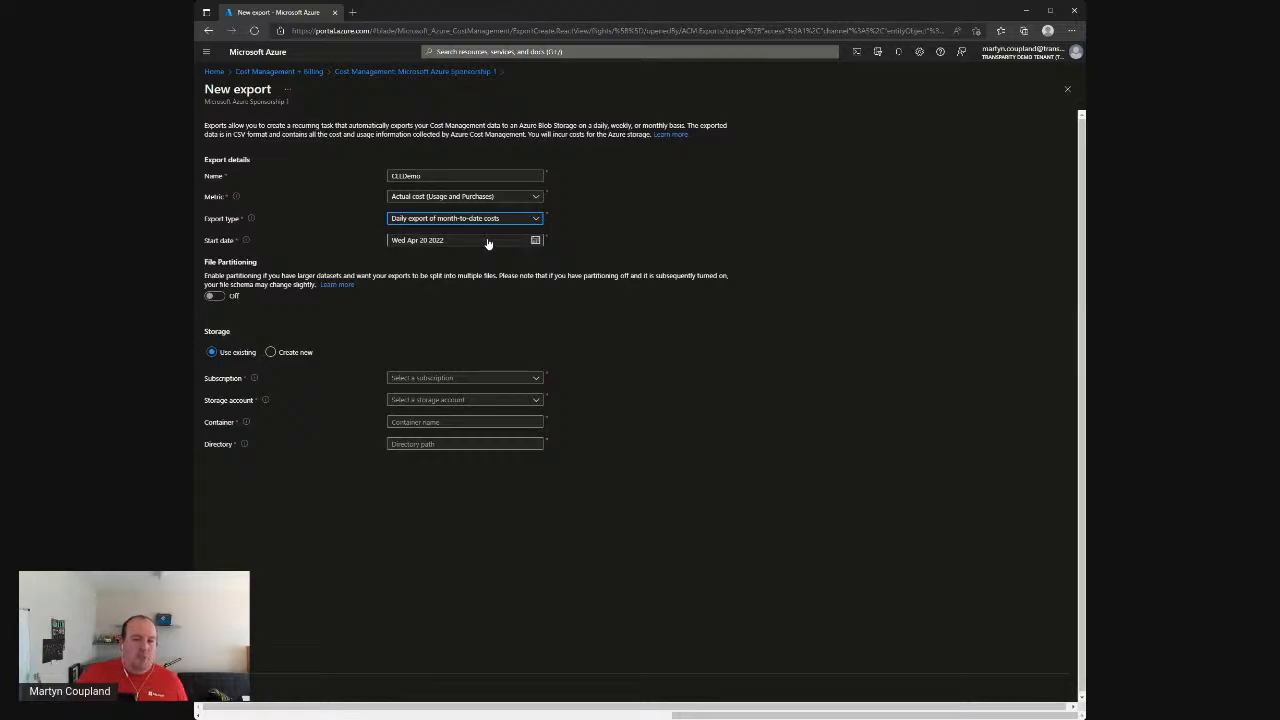
pyautogui.click(488, 243)
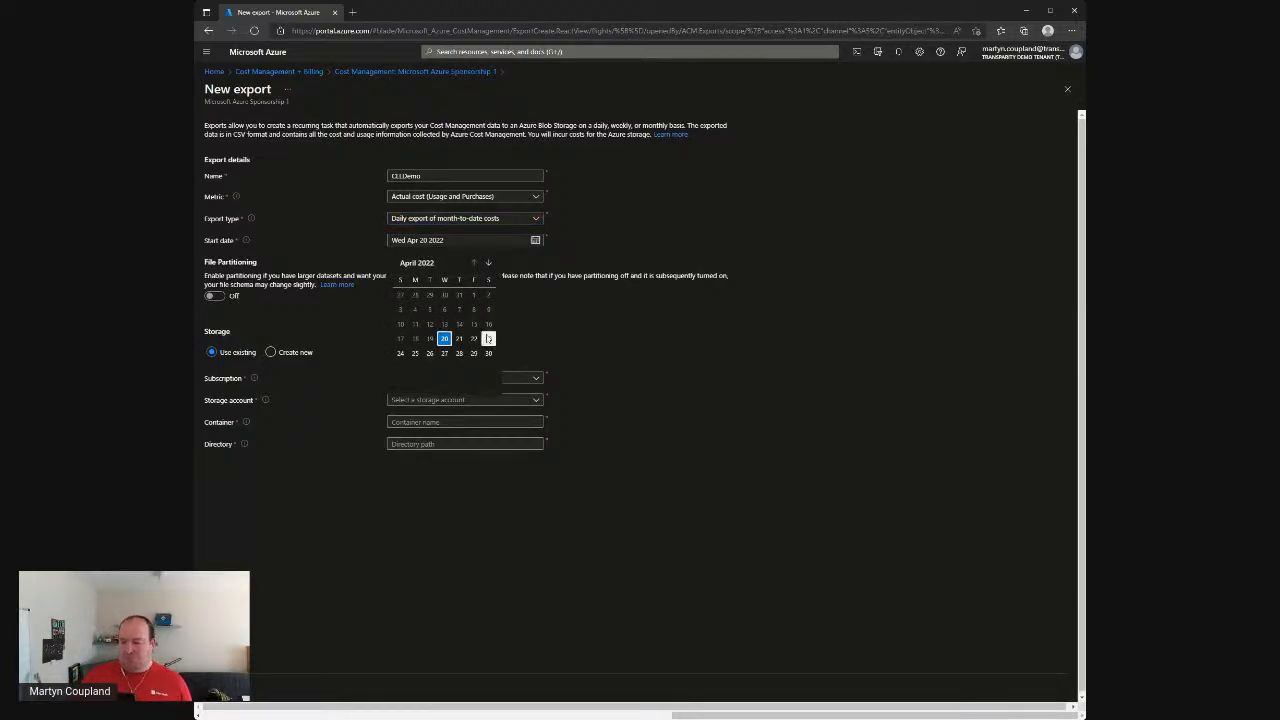
pyautogui.click(668, 218)
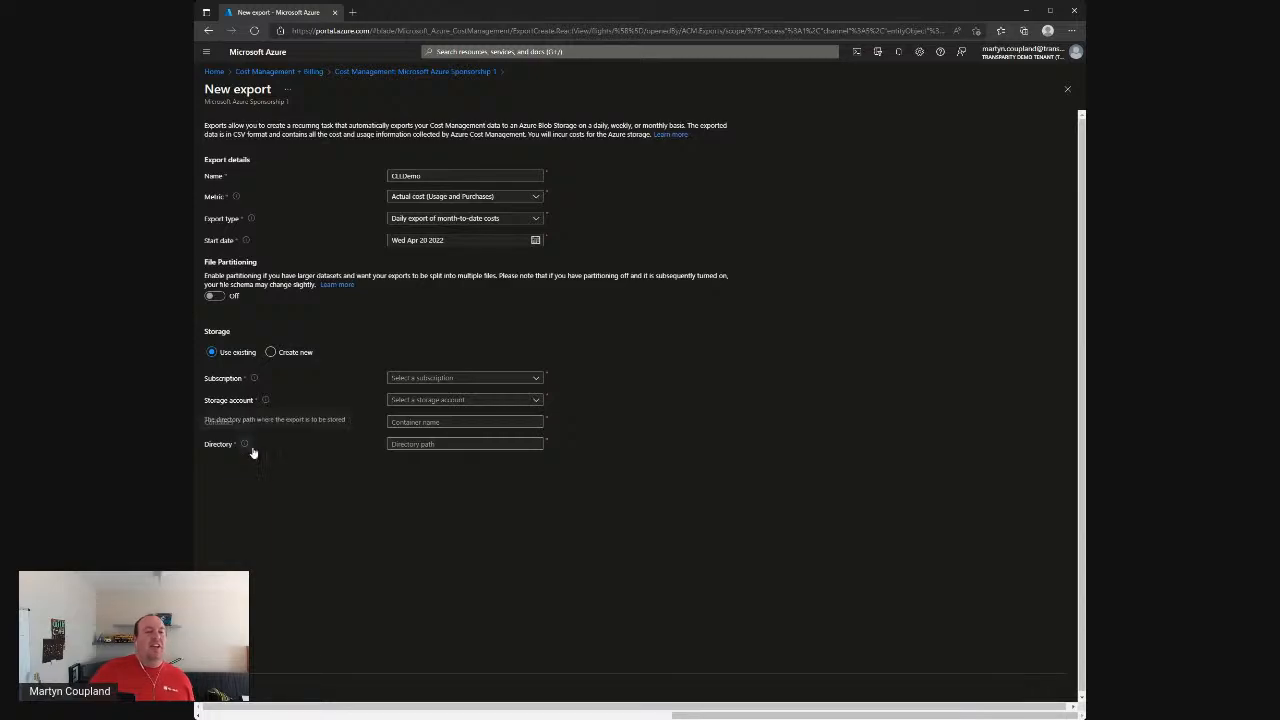
# Step: Choose to create new storage for the export in the Microsoft Azure Sponsorship 1 subscription
pyautogui.click(483, 379)
pyautogui.click(300, 353)
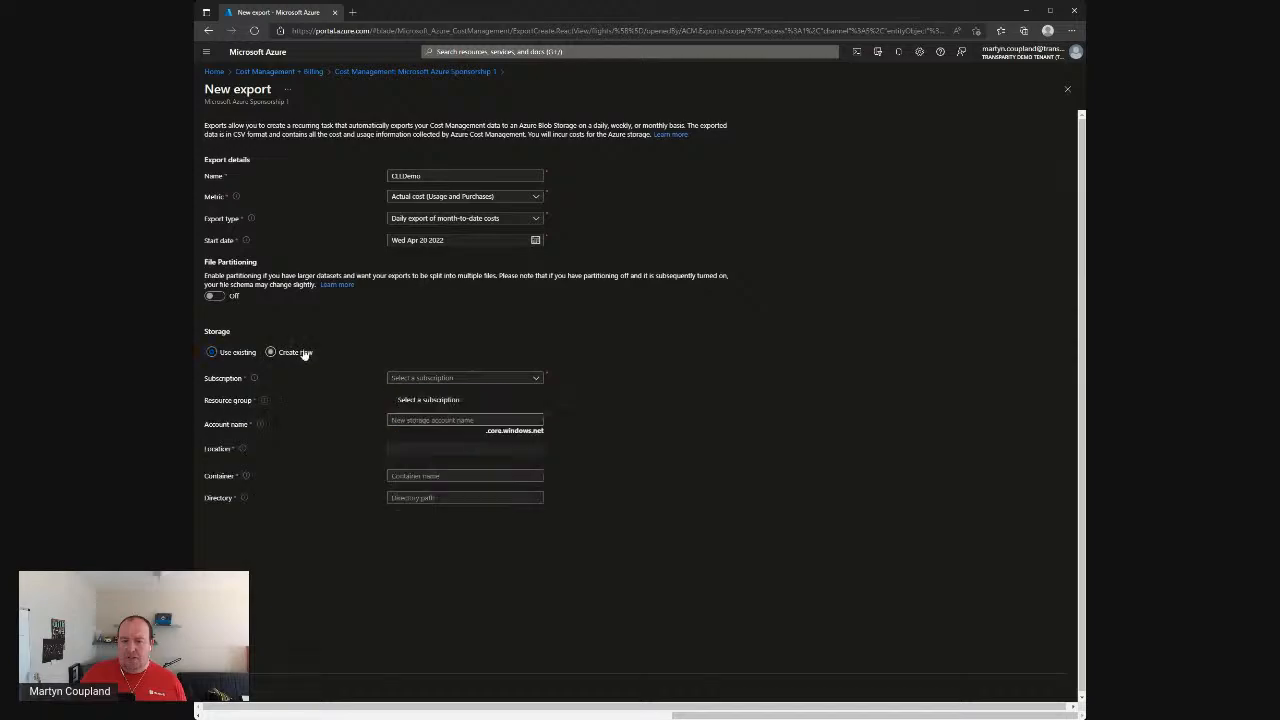
pyautogui.click(430, 378)
pyautogui.click(450, 452)
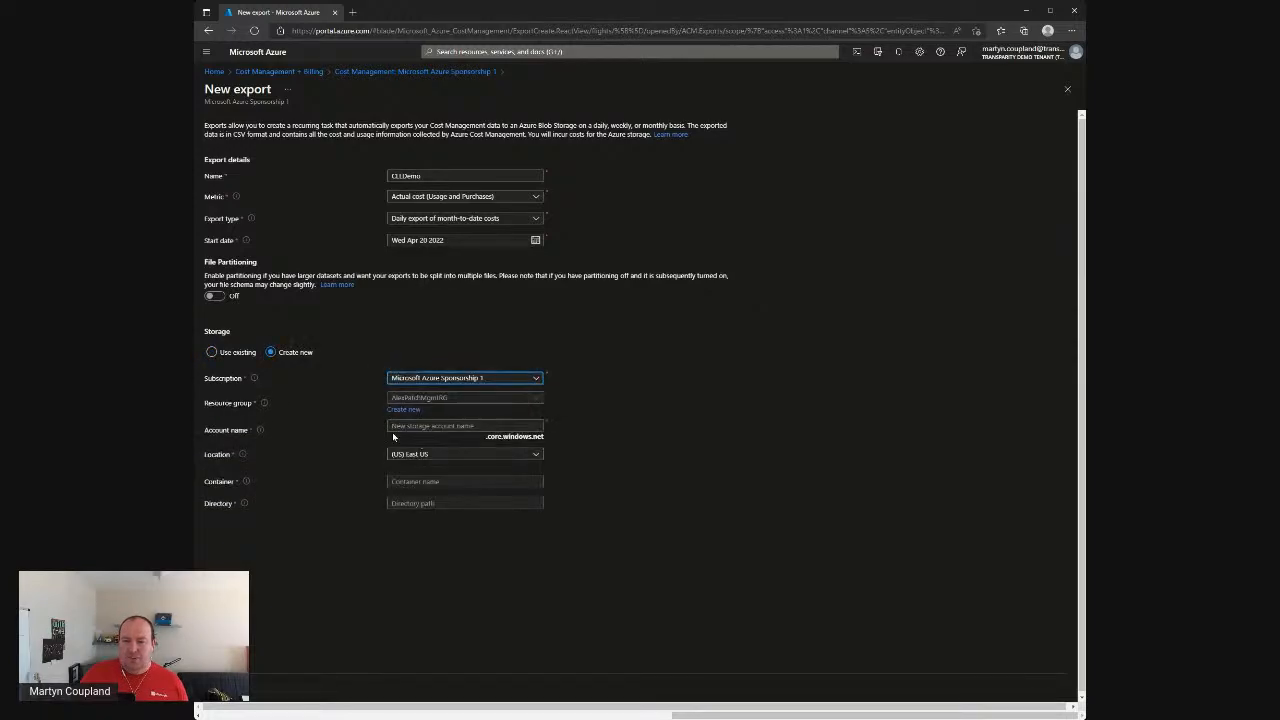
# Step: Create a new resource group named rg-cll-demo for the export storage
pyautogui.click(420, 402)
pyautogui.click(404, 410)
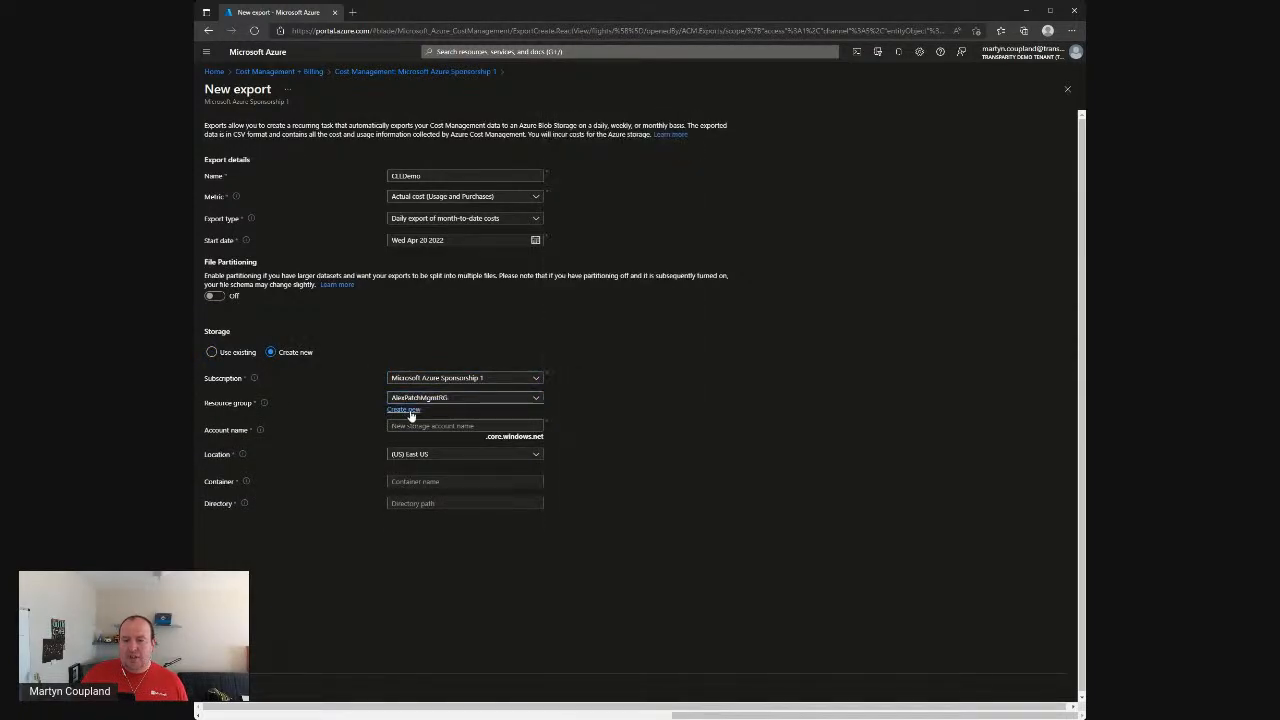
pyautogui.click(404, 410)
pyautogui.write('rg-cll-demo')
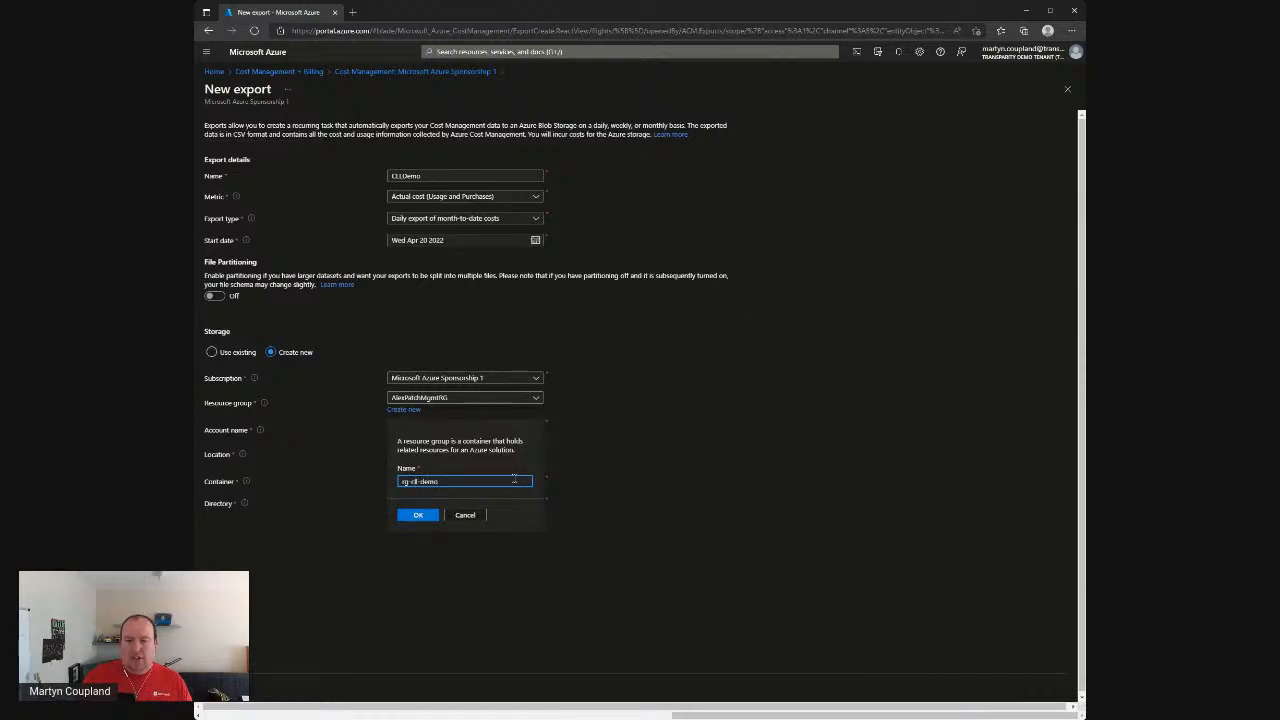
pyautogui.click(412, 518)
# Step: Name the new storage account clldemoexport and set its location to (Europe) UK South
pyautogui.click(437, 428)
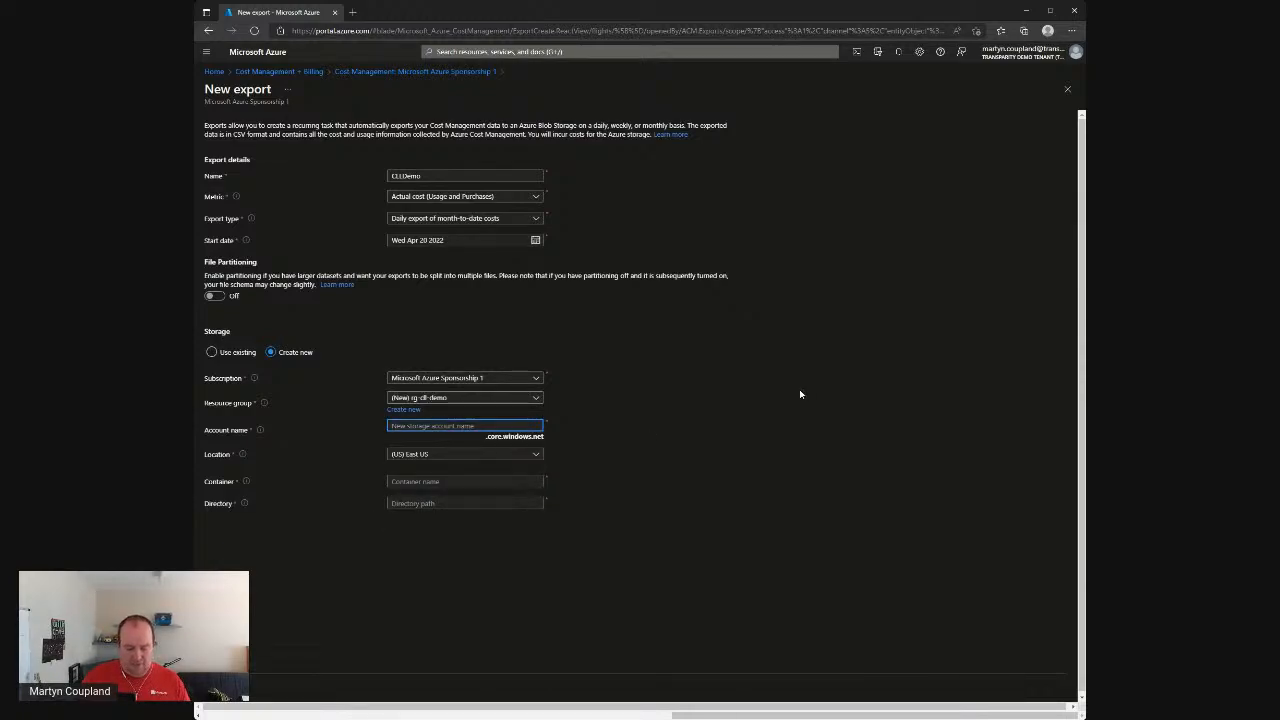
pyautogui.write('clldemose')
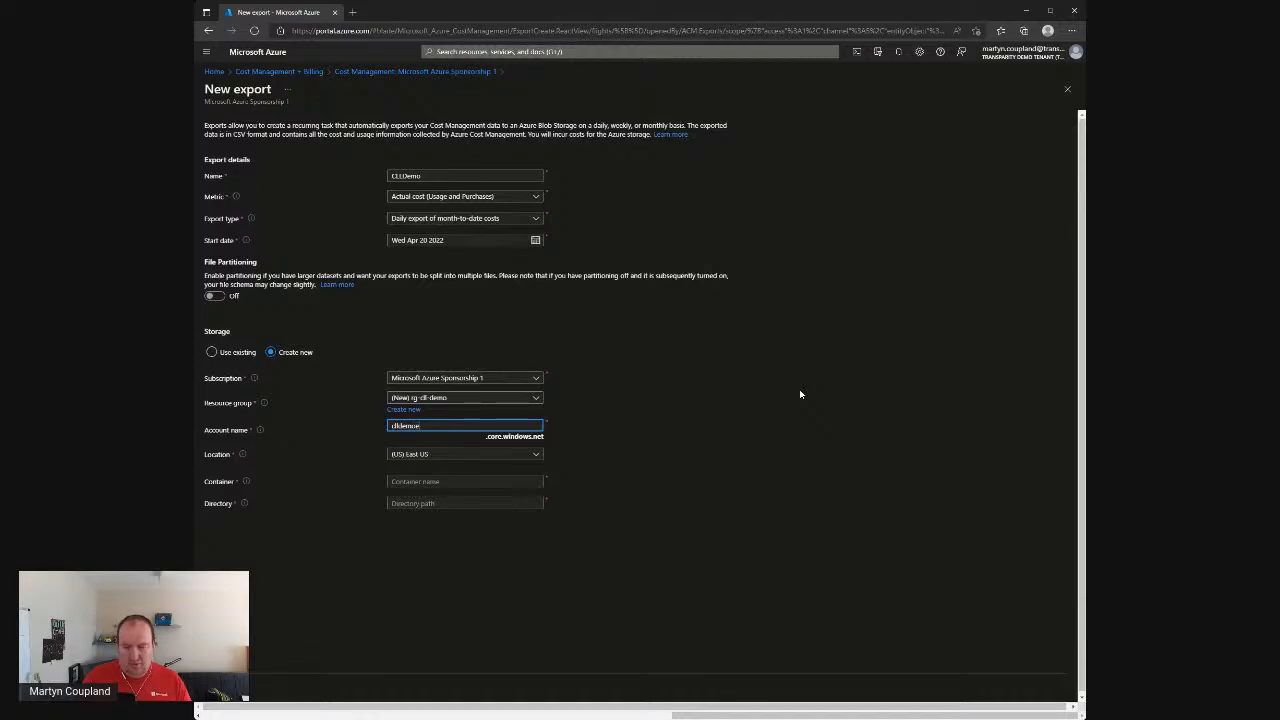
pyautogui.write('xport')
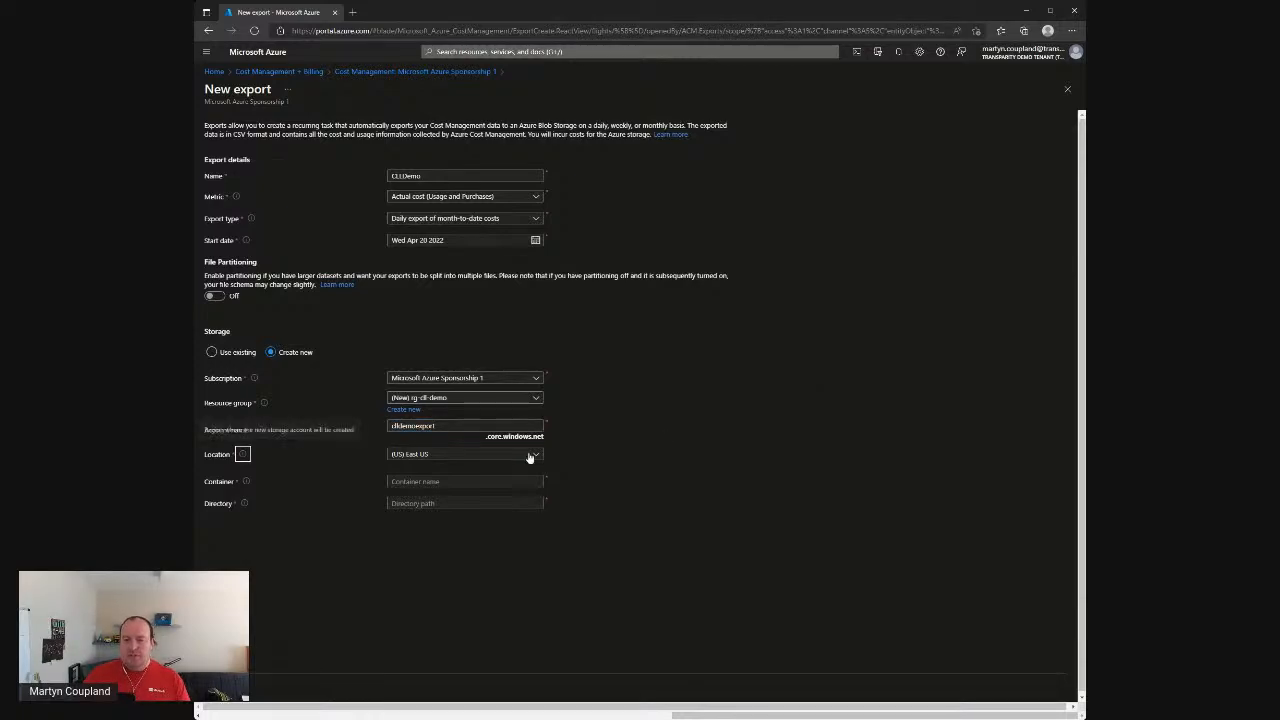
pyautogui.click(500, 454)
pyautogui.click(618, 125)
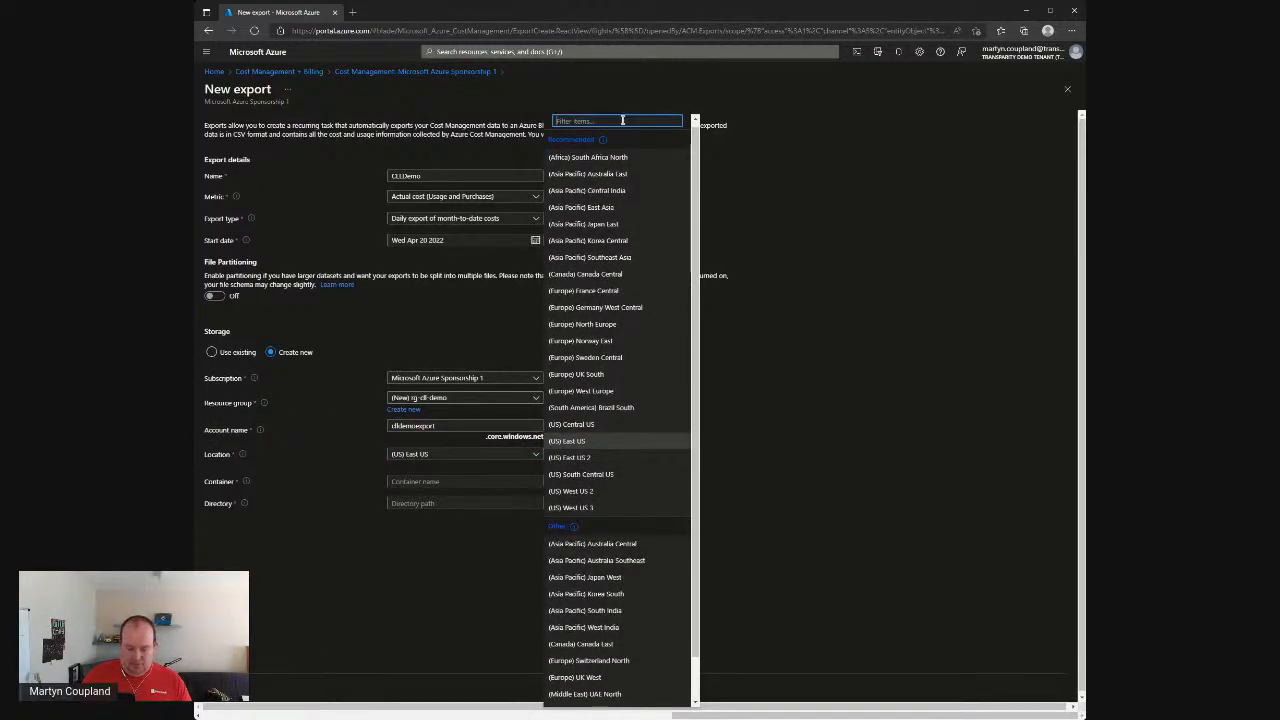
pyautogui.write('uk south')
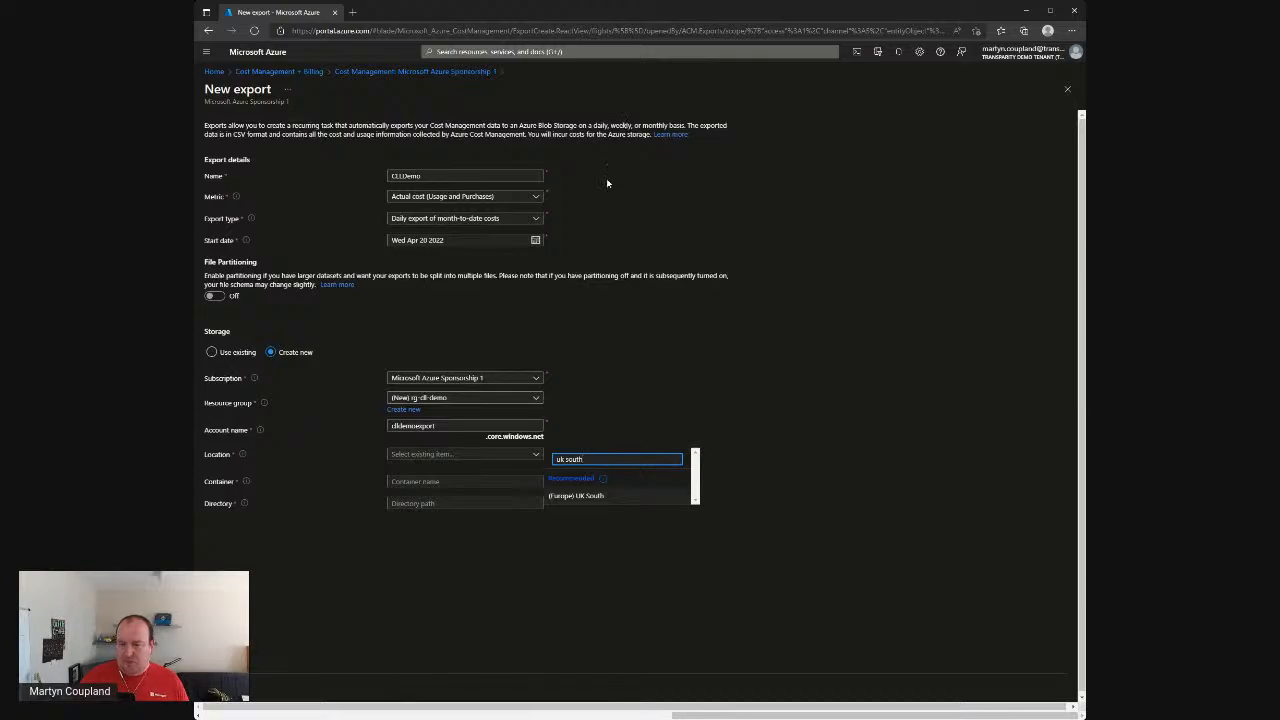
pyautogui.click(593, 496)
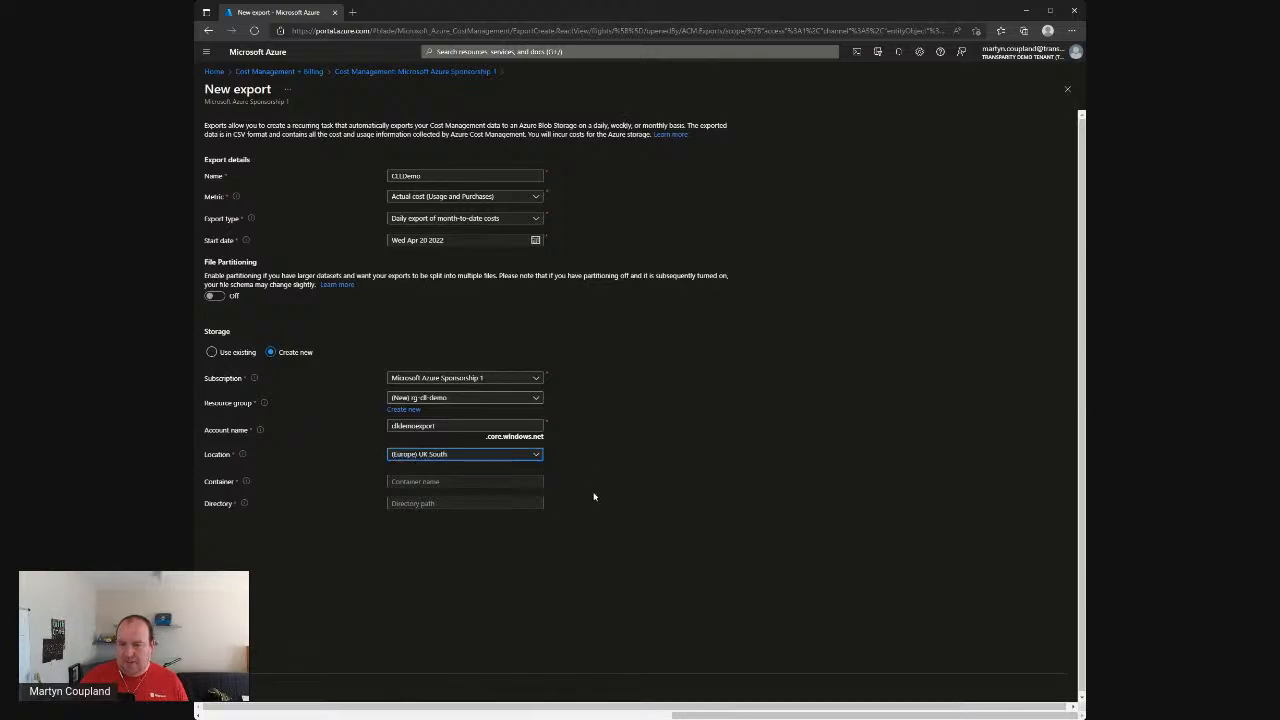
# Step: Set the container to exports and the directory to monthly, and submit the export
pyautogui.click(463, 483)
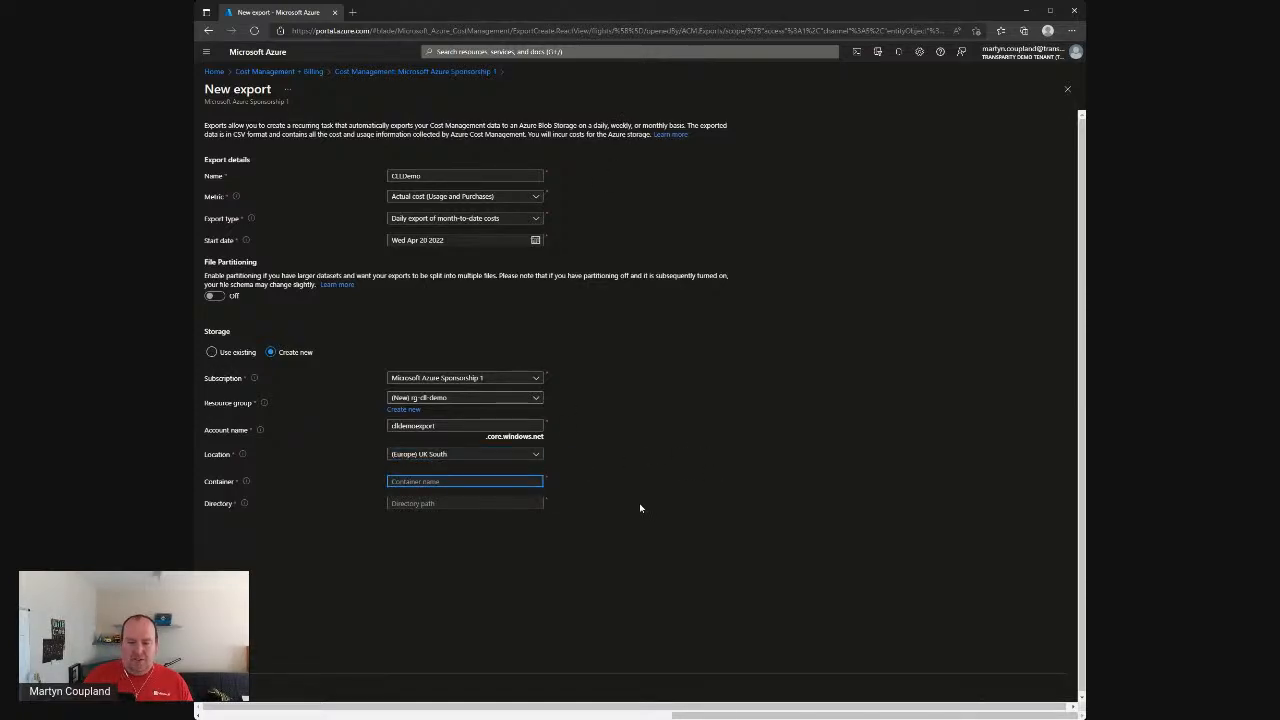
pyautogui.write('exports')
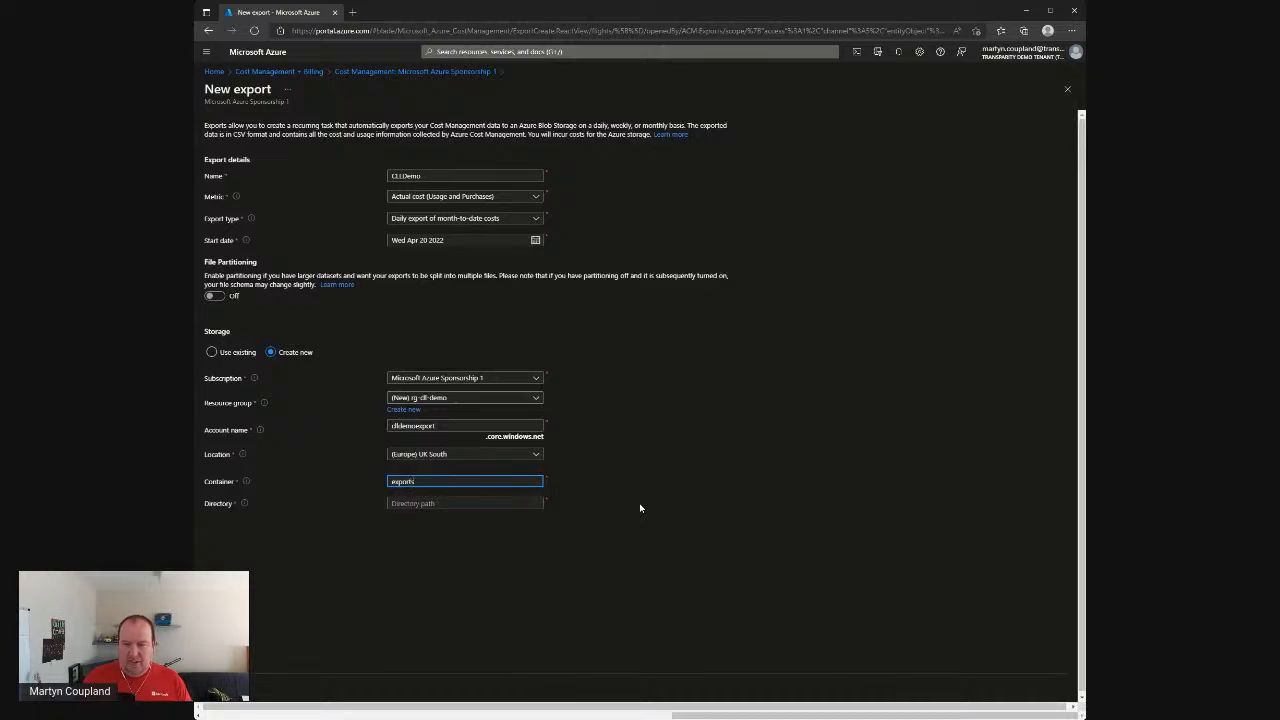
pyautogui.press('Tab')
pyautogui.write('monthly')
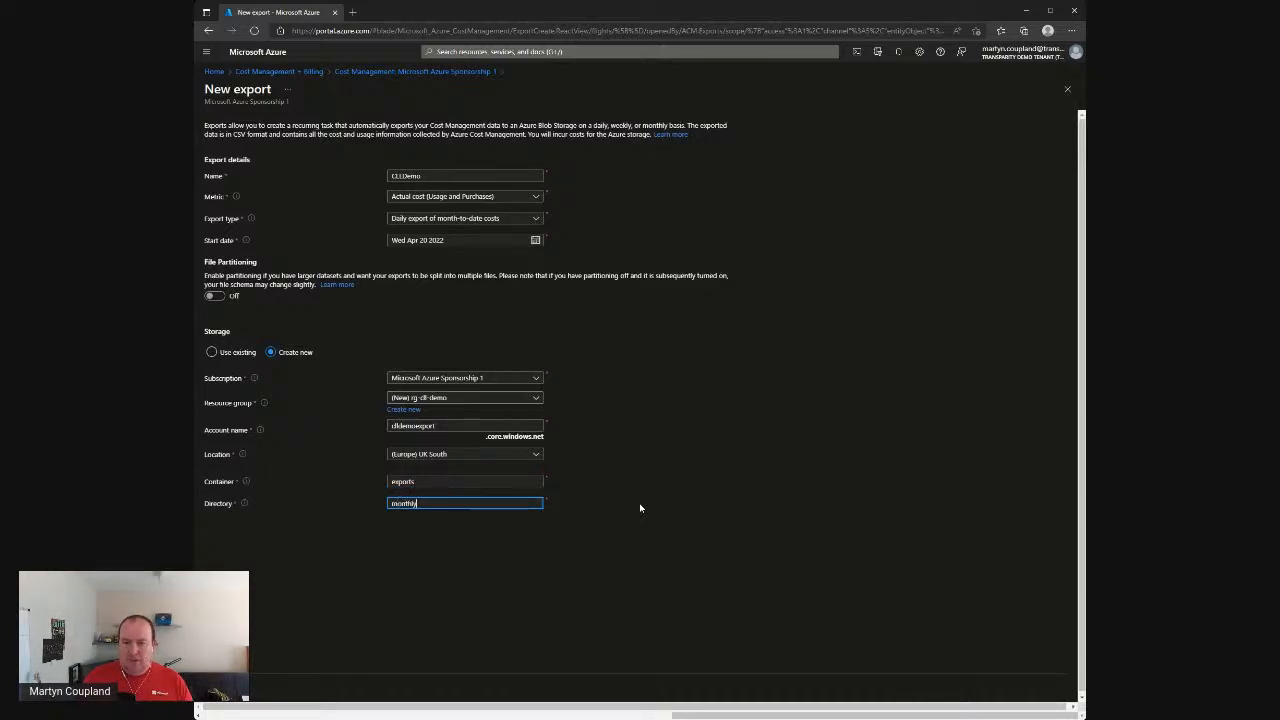
pyautogui.click(225, 688)
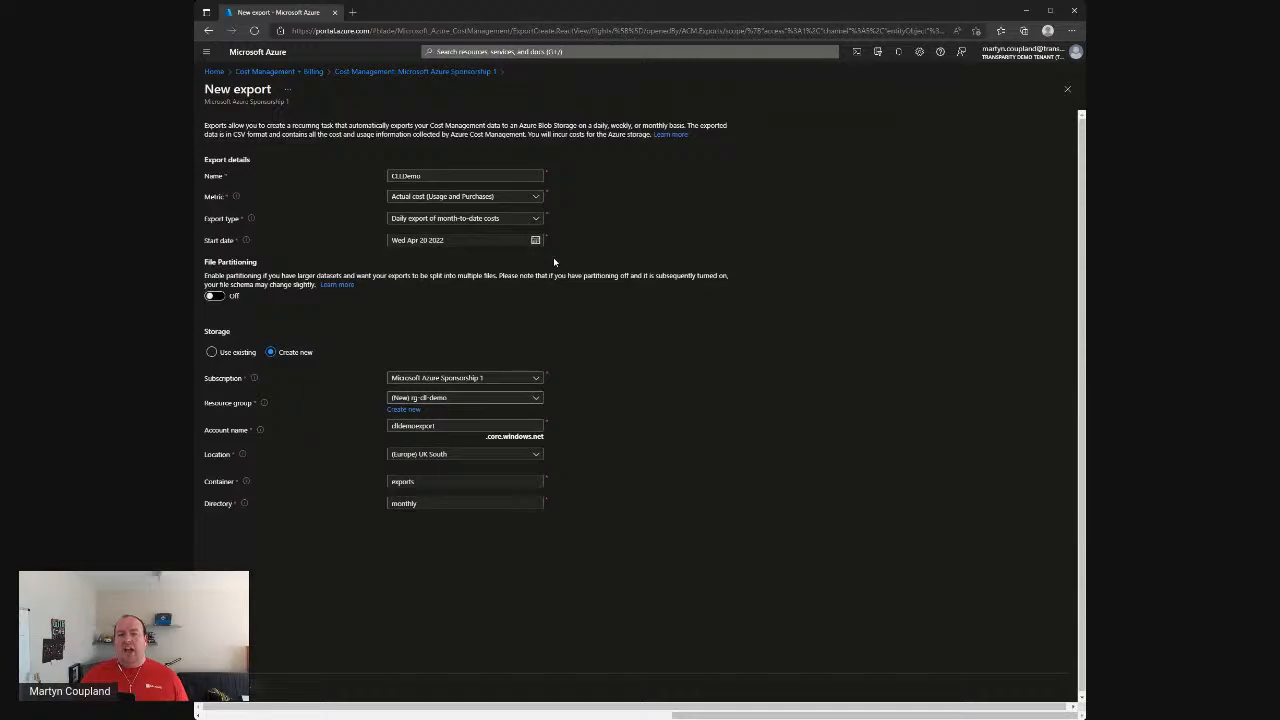
# Step: Return to the subscription's Exports page and decline the browser's offer to save the form information
pyautogui.click(431, 72)
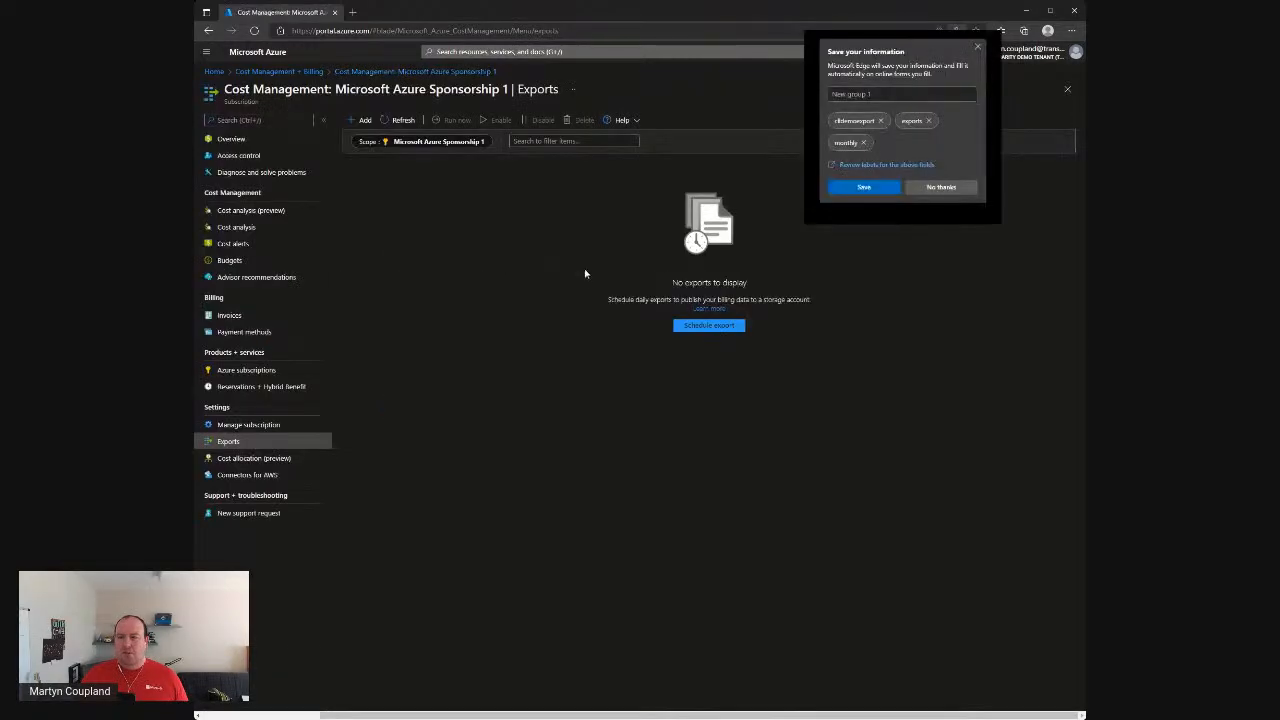
pyautogui.click(941, 187)
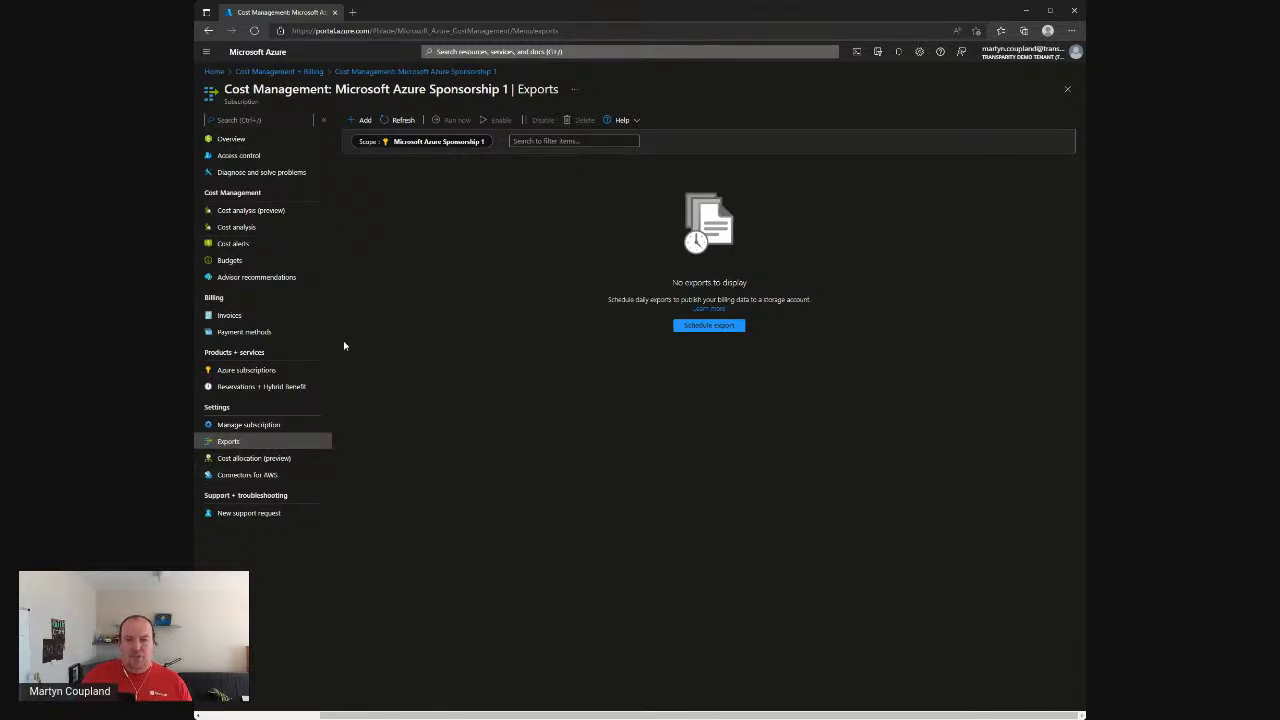
# Step: Open Reservations + Hybrid Benefit for the subscription and start a purchase of a Virtual machine reservation
pyautogui.click(299, 387)
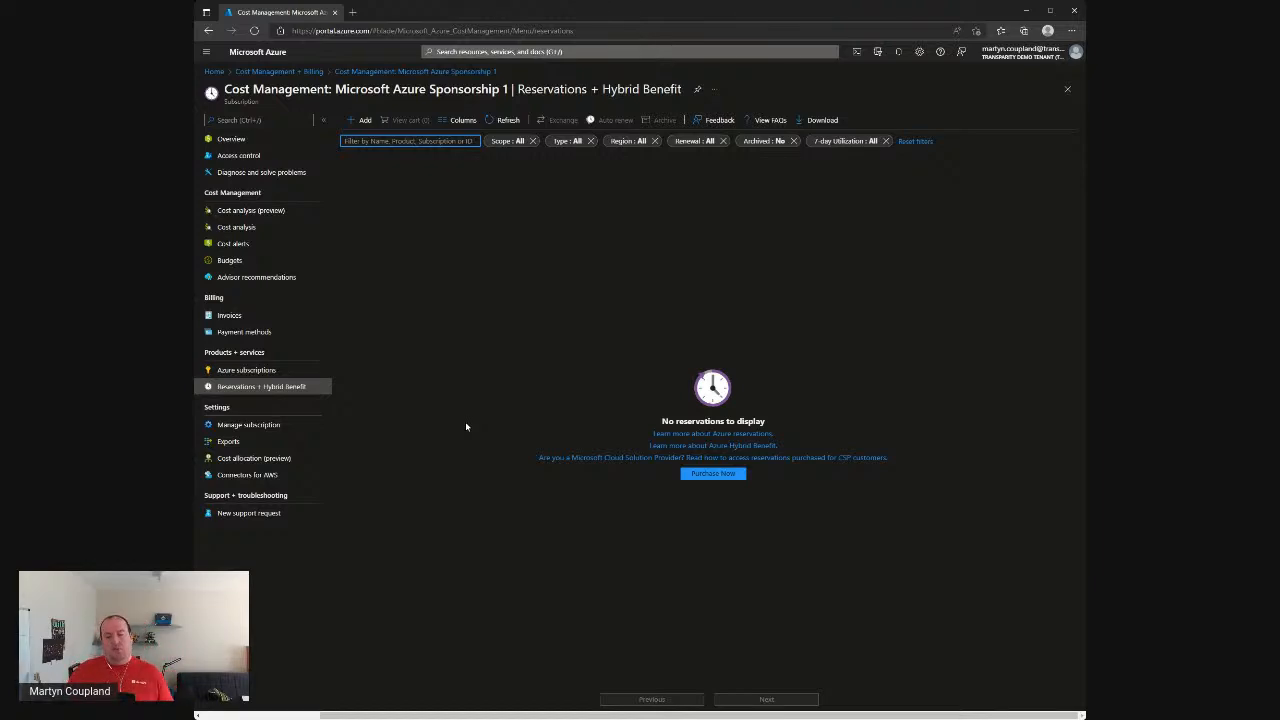
pyautogui.click(711, 475)
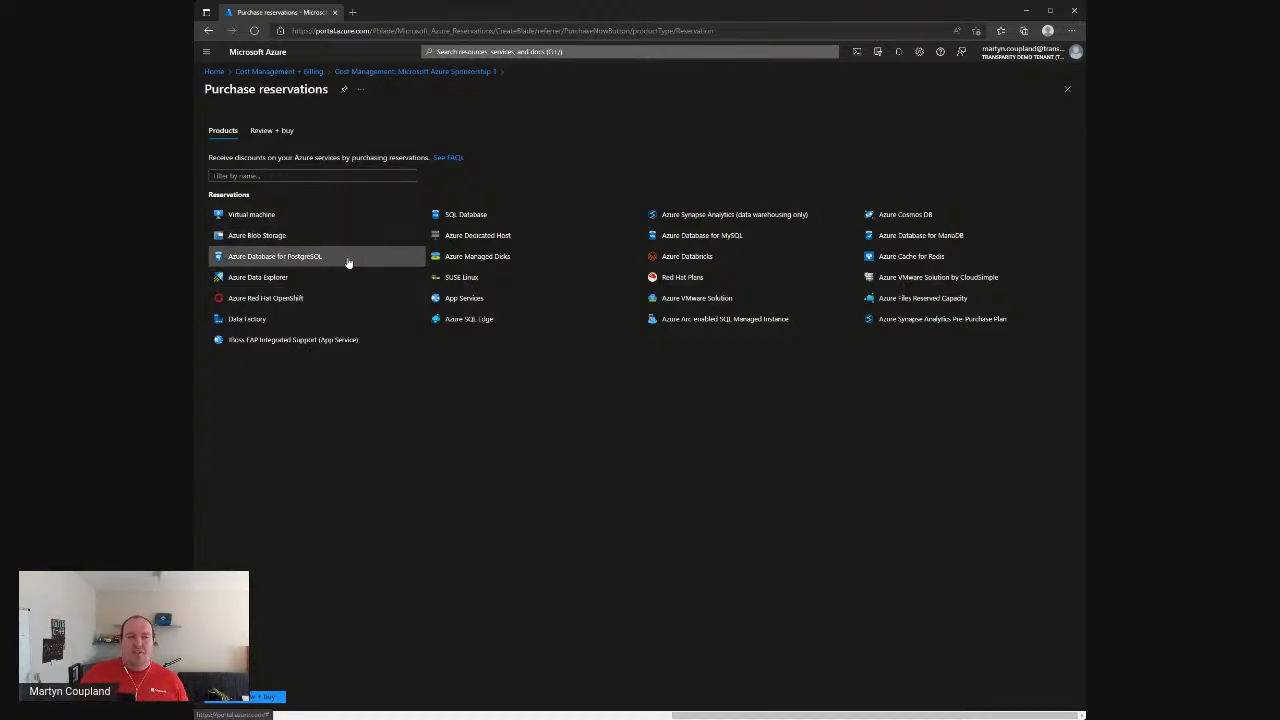
pyautogui.click(252, 215)
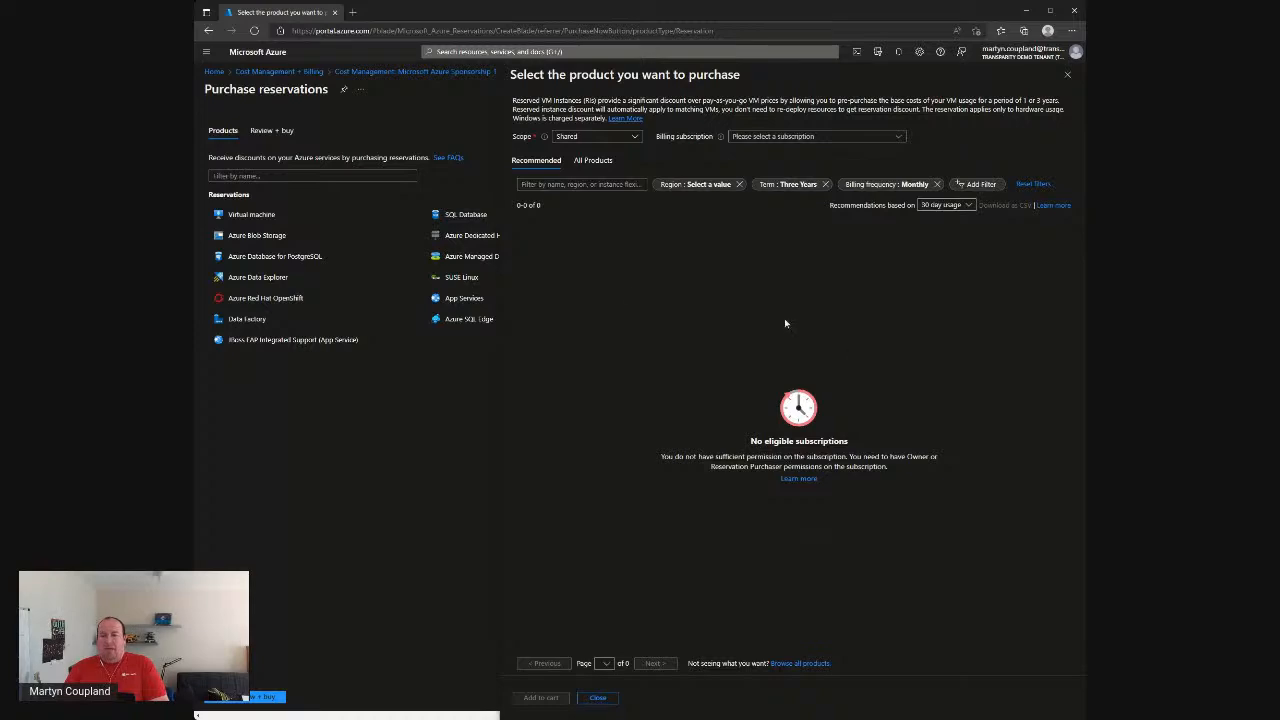
# Step: Examine the billing subscriptions and all available virtual machine reservation products, and return to the reservations overview without buying
pyautogui.click(773, 138)
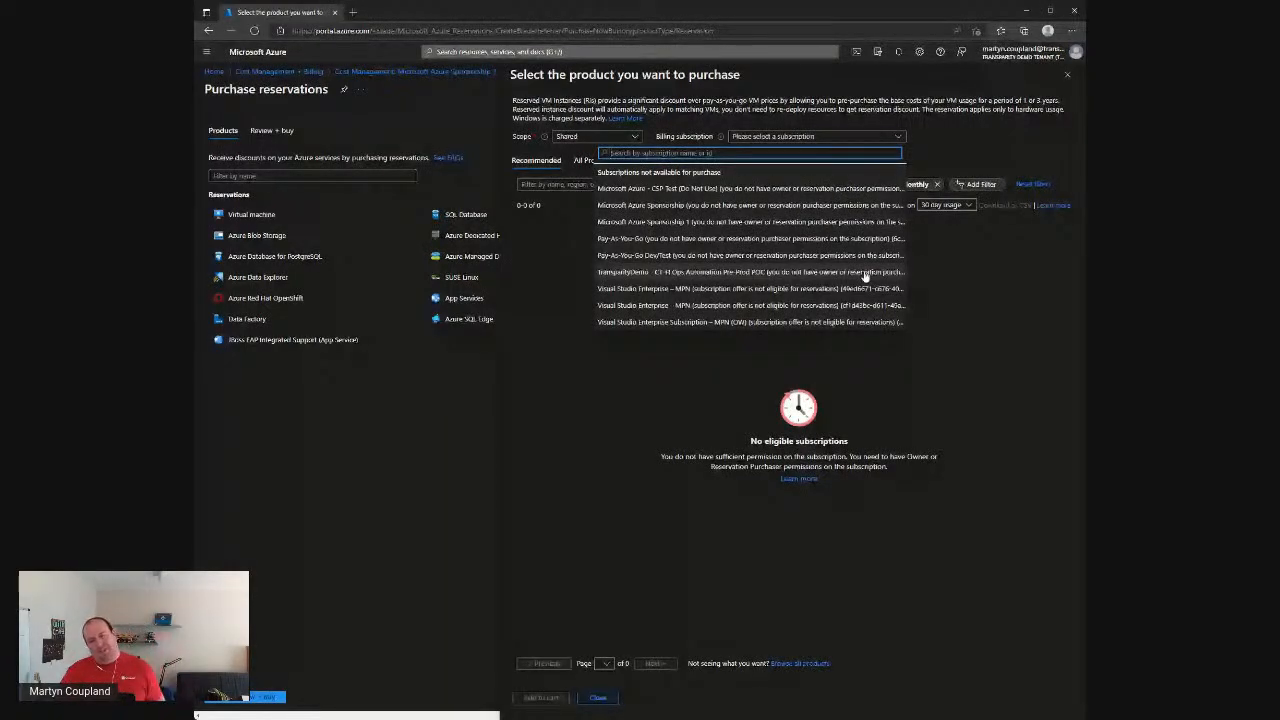
pyautogui.click(695, 389)
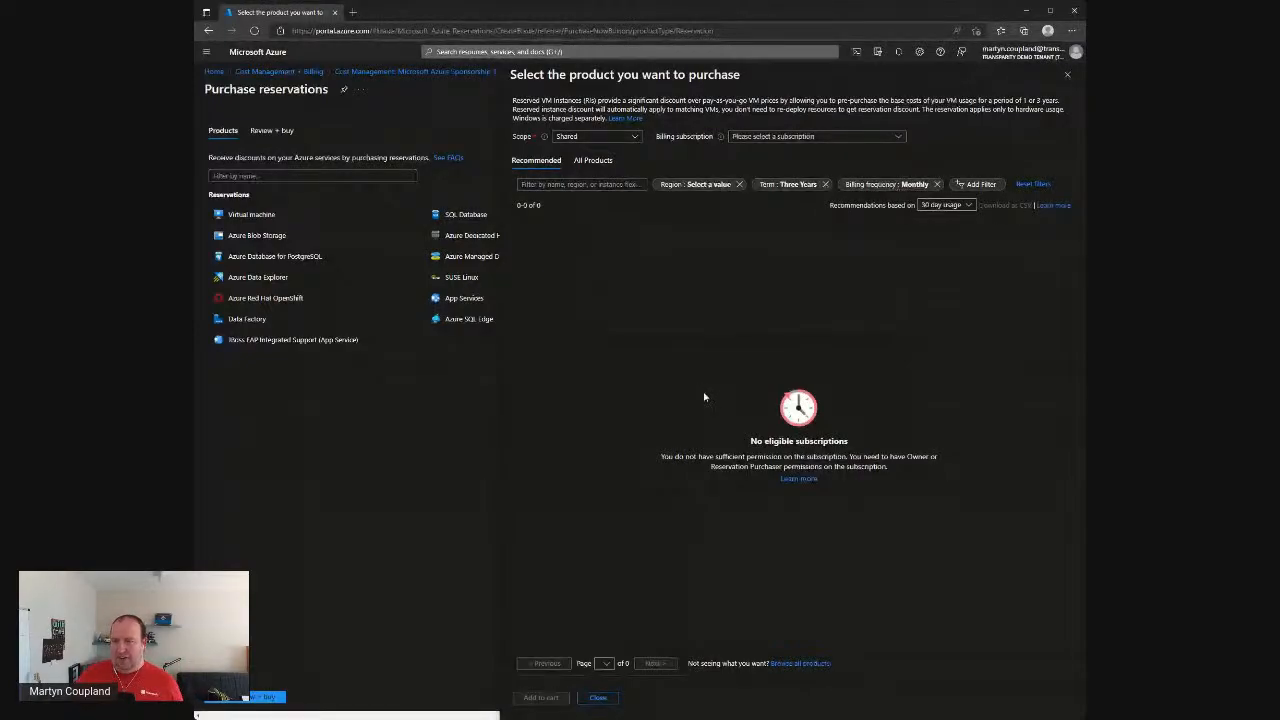
pyautogui.click(593, 161)
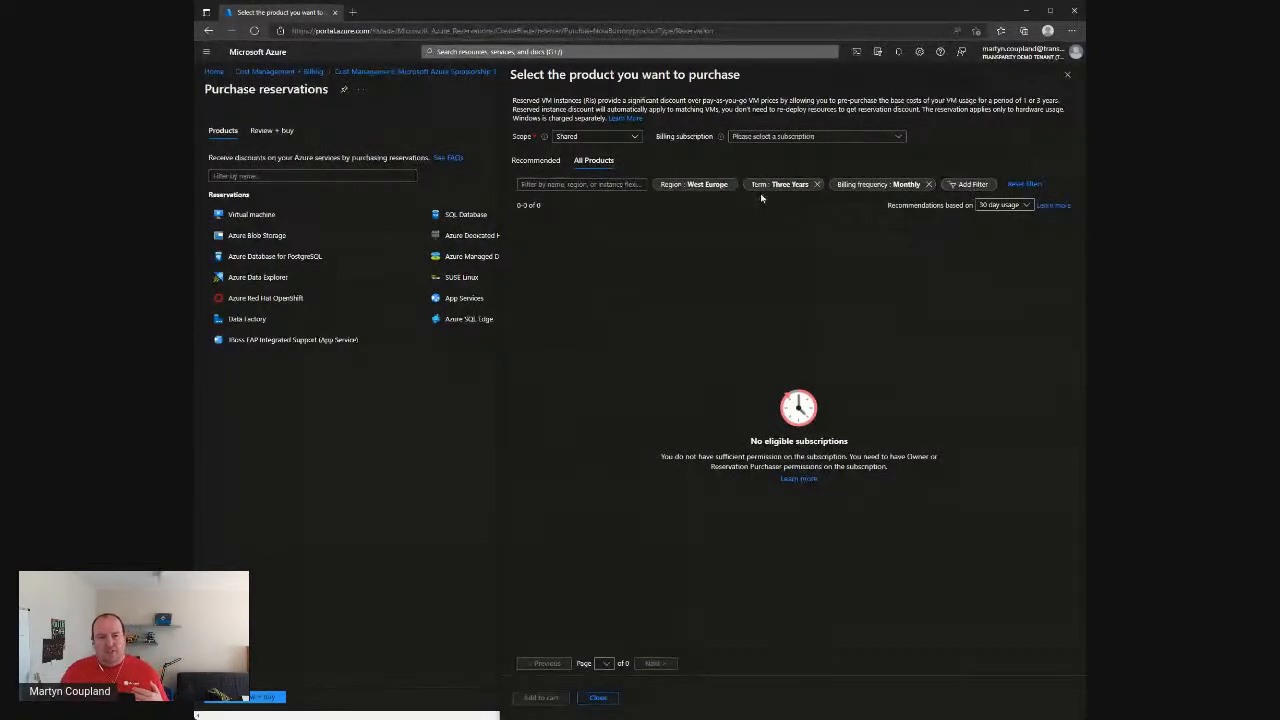
pyautogui.click(1068, 76)
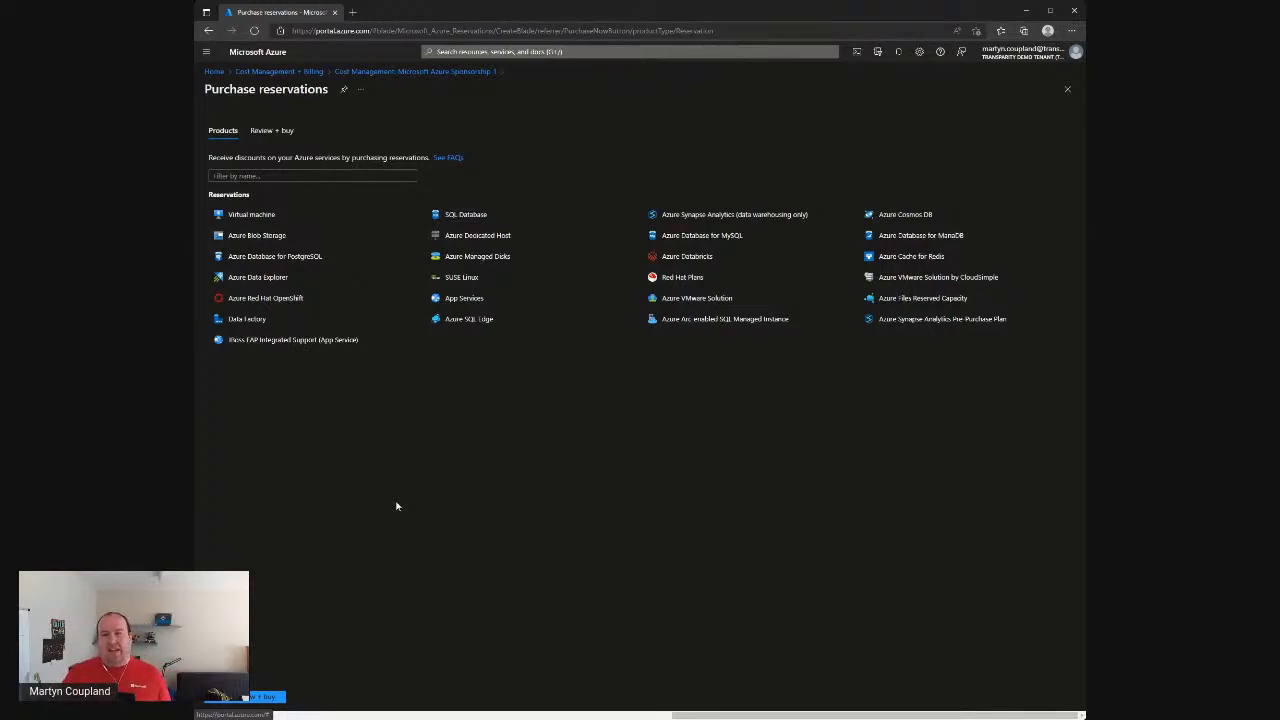
pyautogui.click(369, 75)
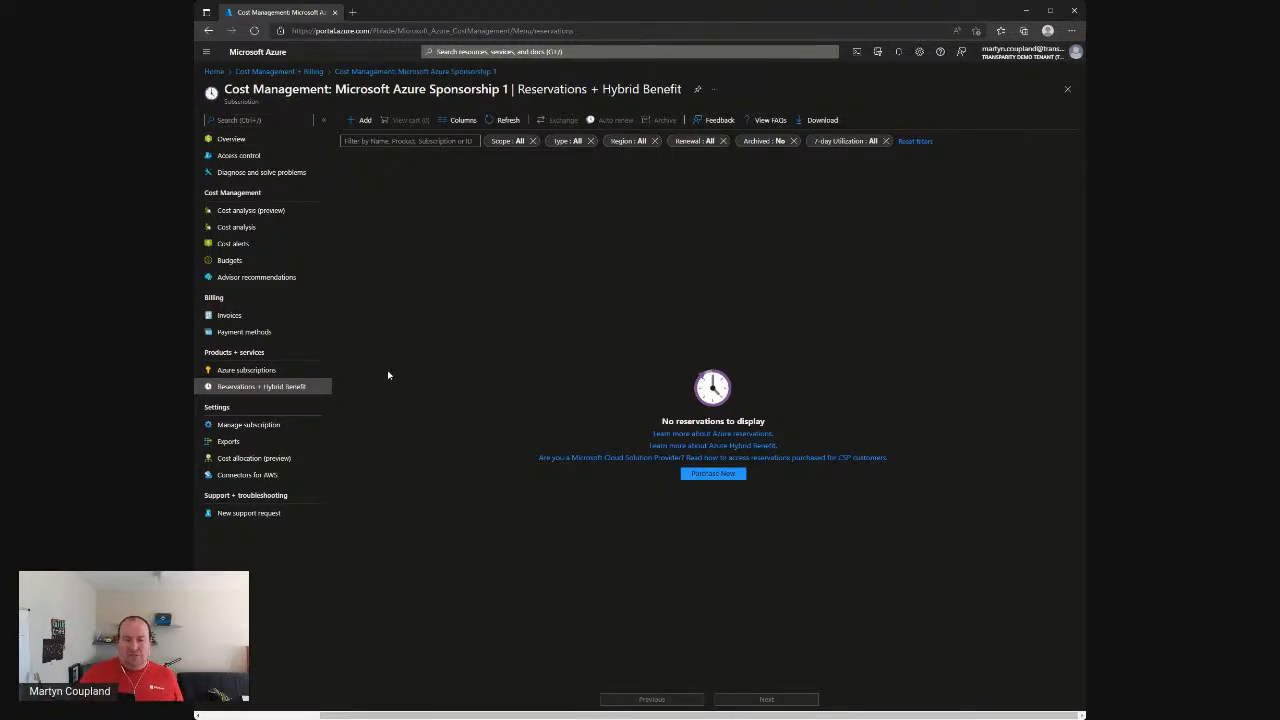
# Step: Open a new AWS connector, examine its Basics and Role ARN fields, and close it without creating anything
pyautogui.click(266, 476)
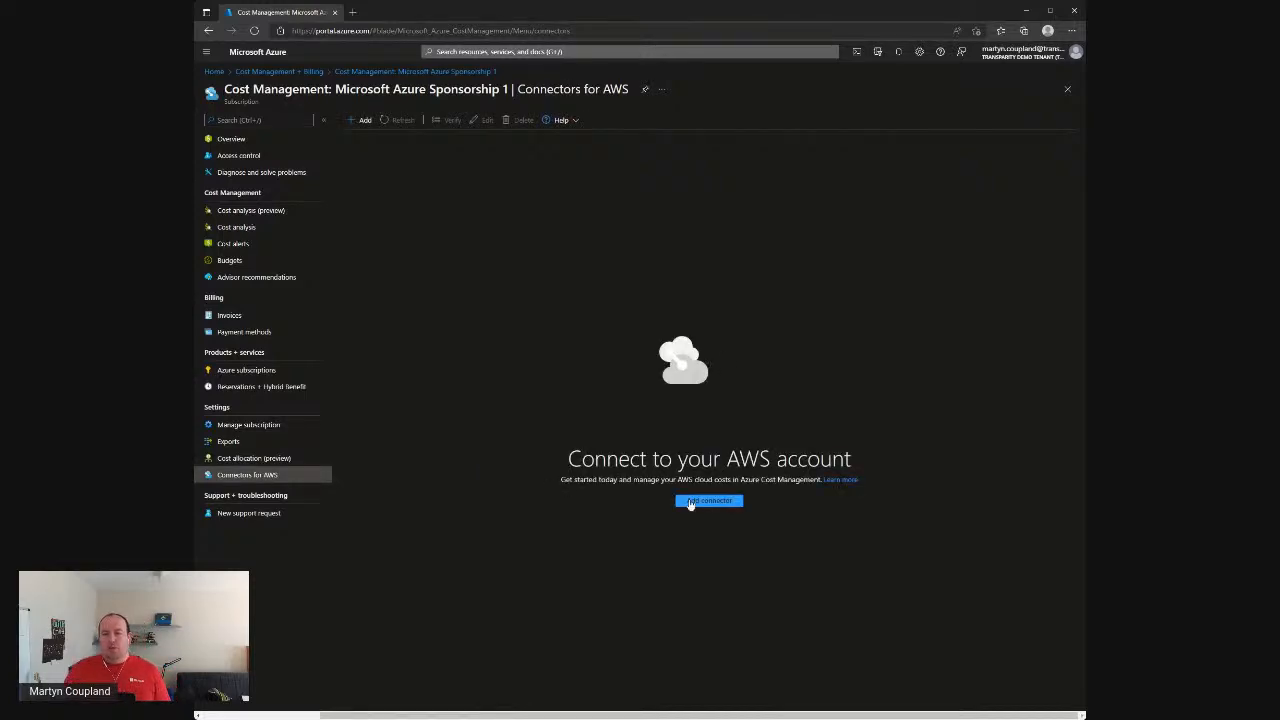
pyautogui.click(690, 503)
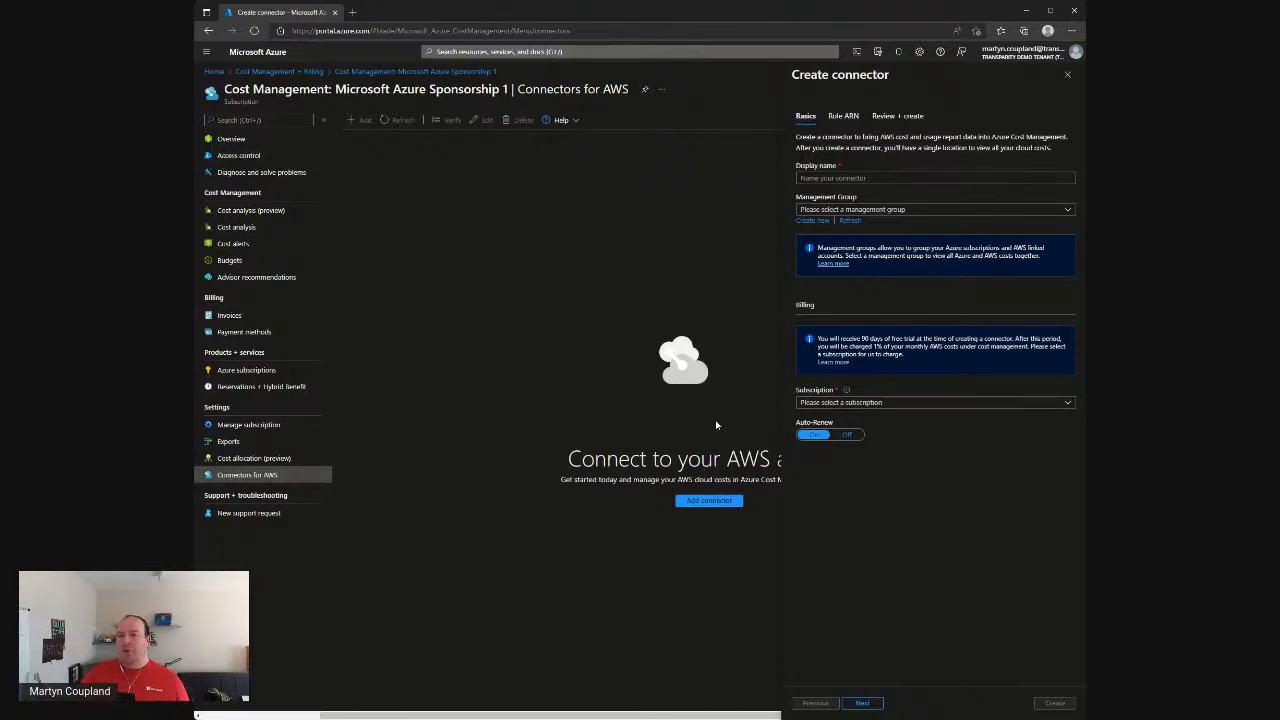
pyautogui.click(842, 117)
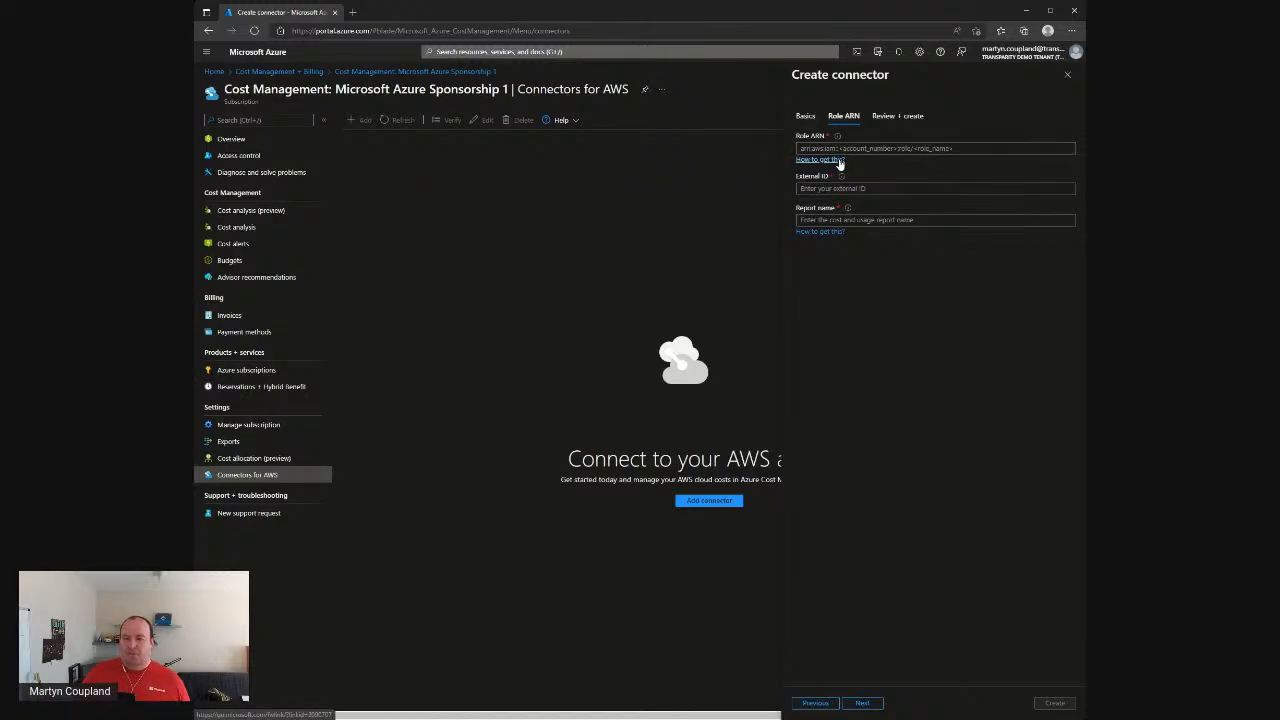
pyautogui.moveTo(837, 140)
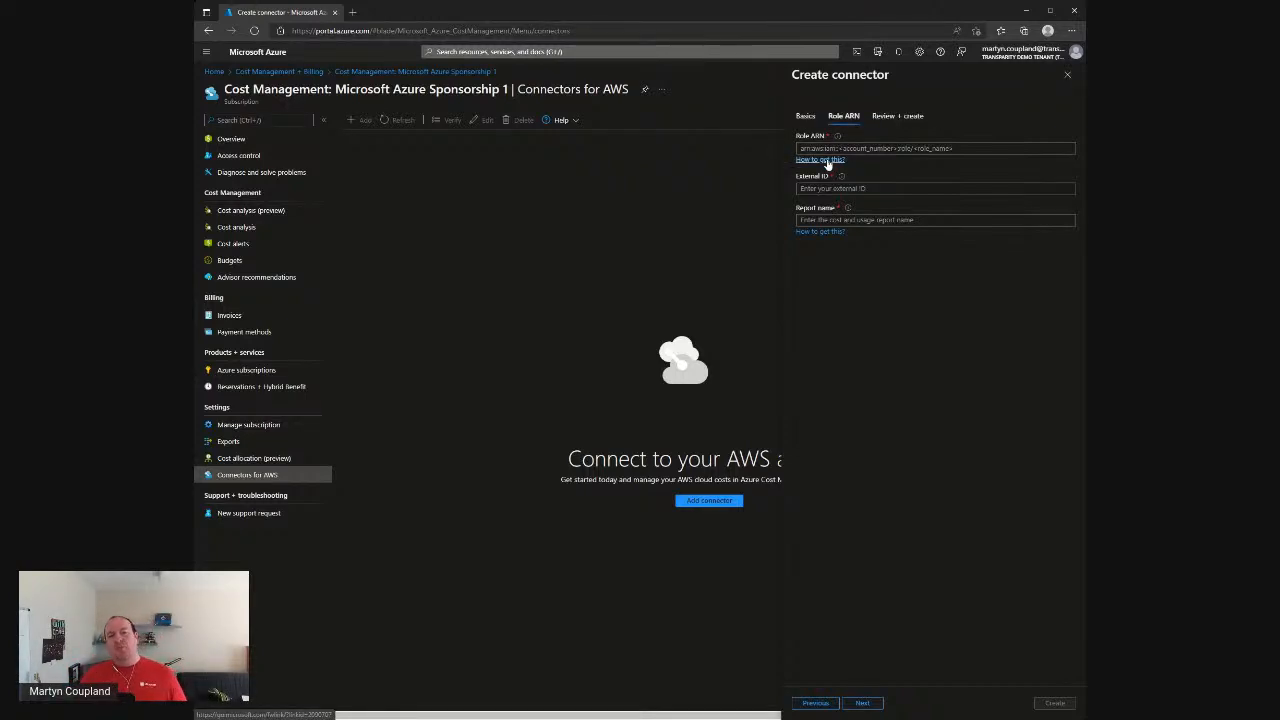
pyautogui.moveTo(844, 182)
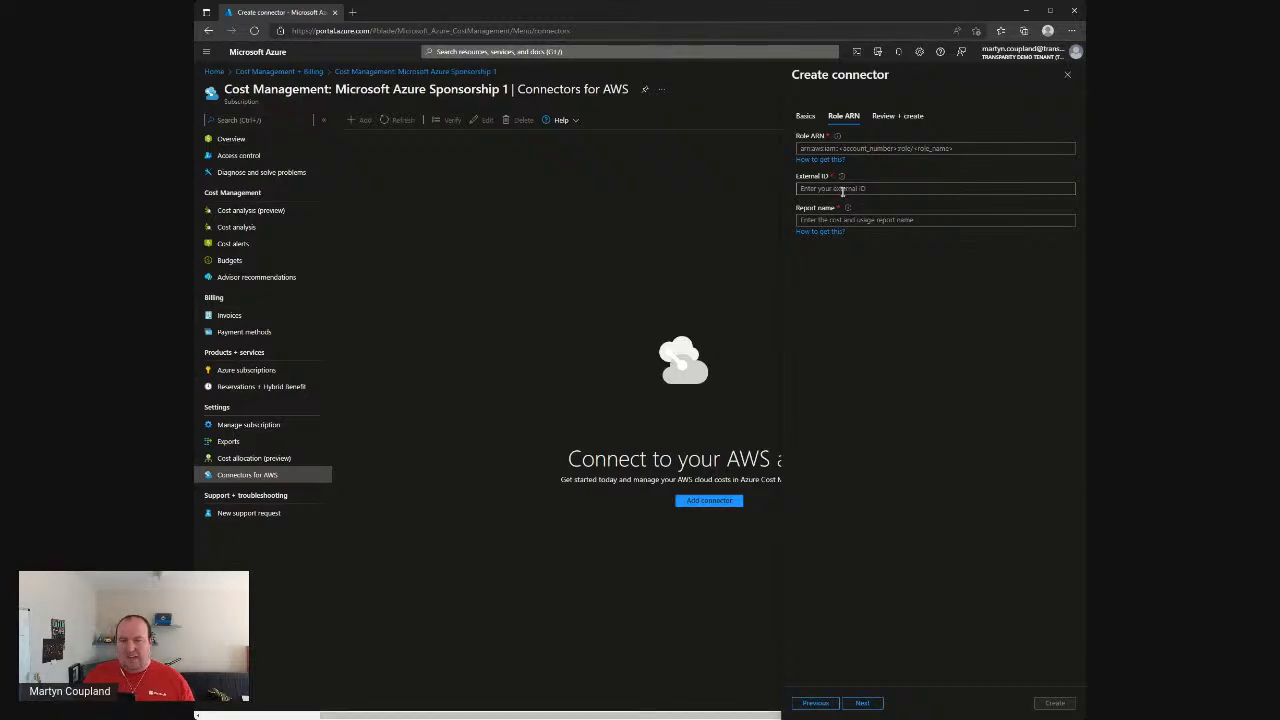
pyautogui.click(843, 190)
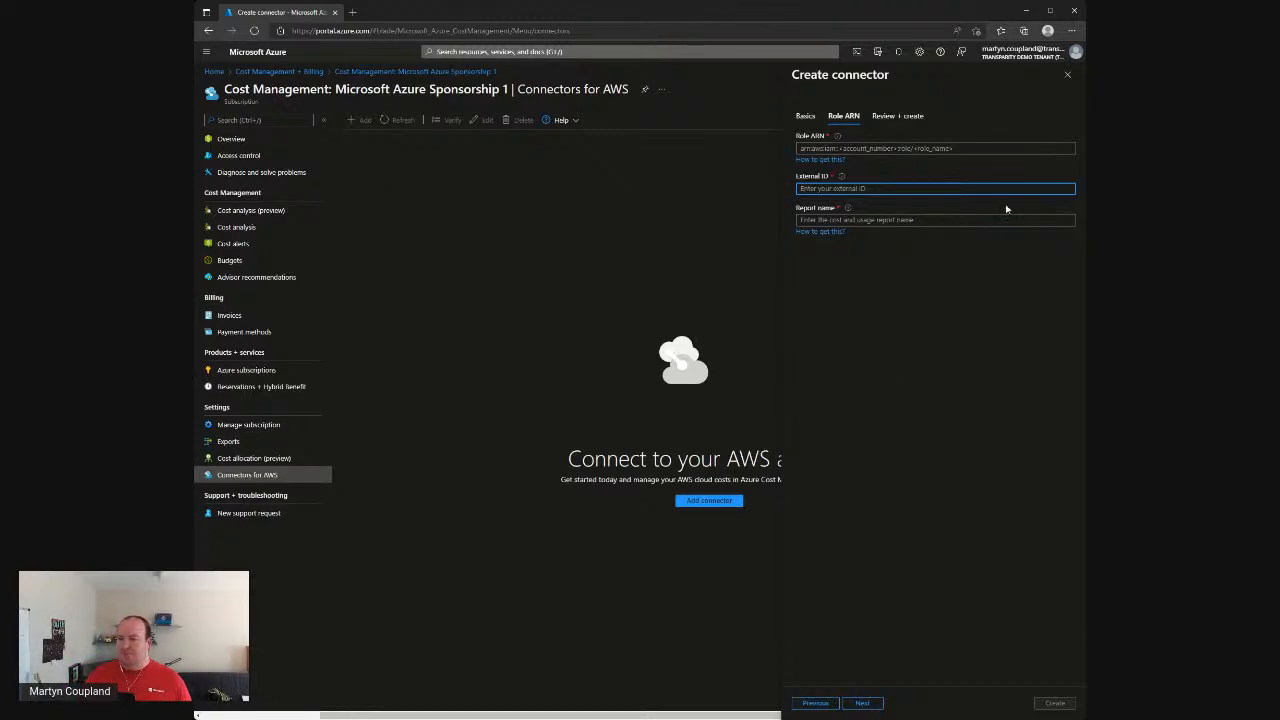
pyautogui.click(1067, 76)
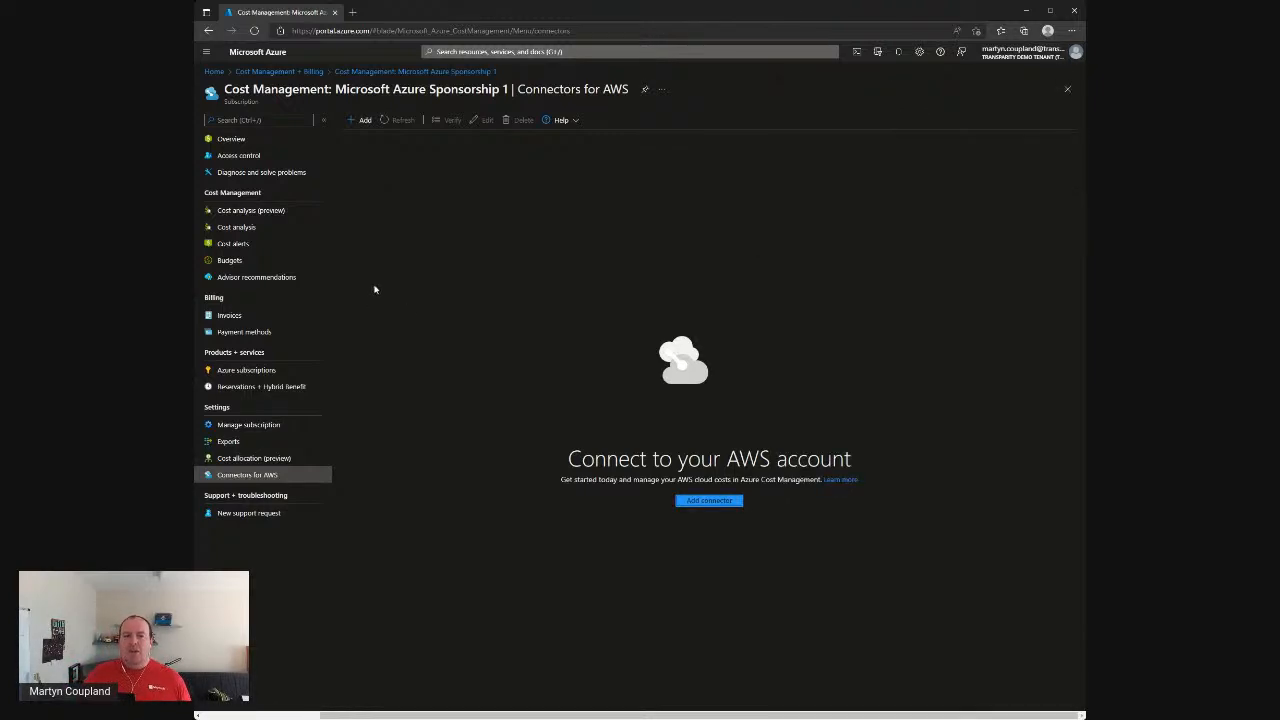
# Step: Open the subscription's Budgets page and read the notice about budget evaluations
pyautogui.click(238, 260)
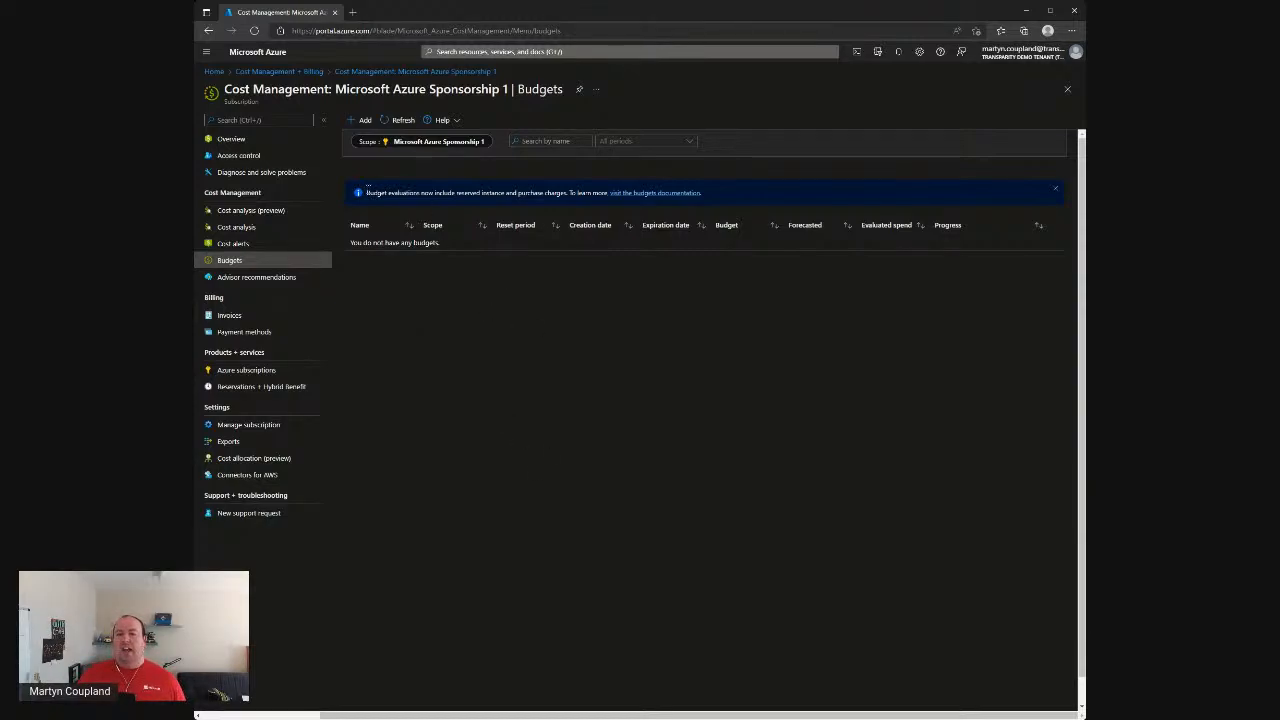
pyautogui.moveTo(367, 192); pyautogui.dragTo(760, 197)
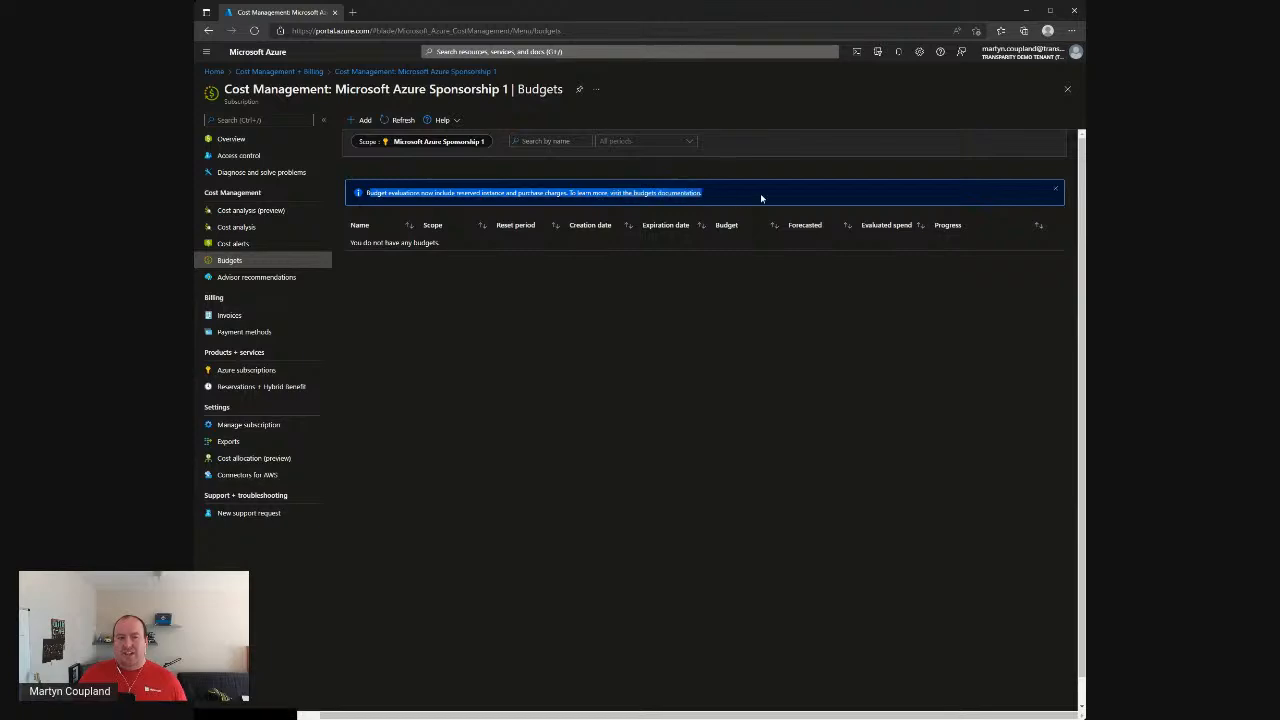
pyautogui.click(760, 197)
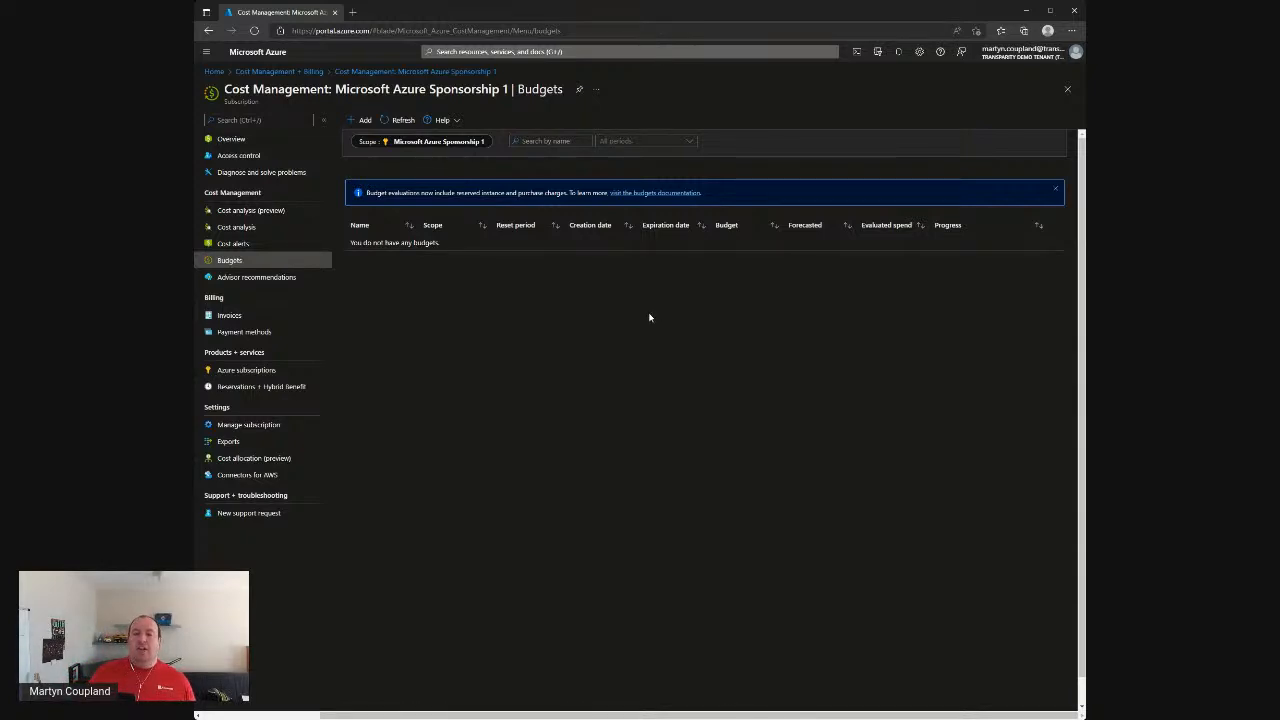
# Step: Start a new budget for the Microsoft Azure Sponsorship 1 subscription and add a filter on Tags
pyautogui.click(362, 120)
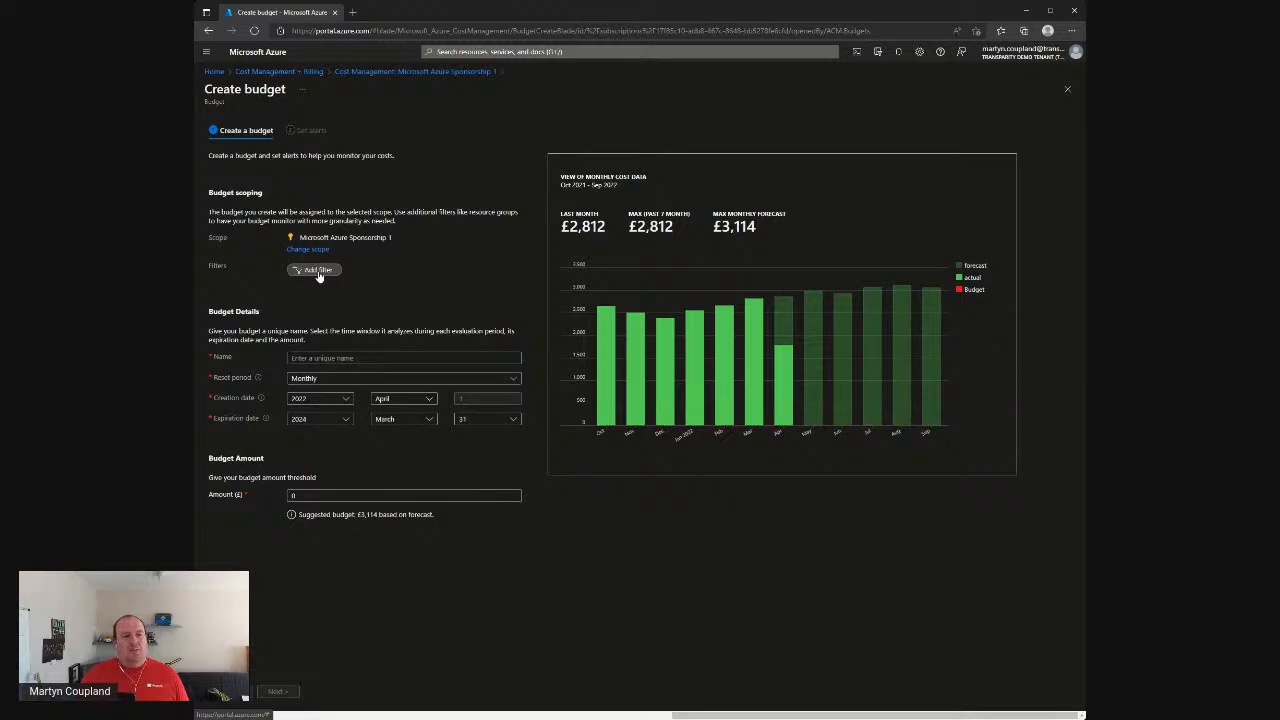
pyautogui.click(318, 273)
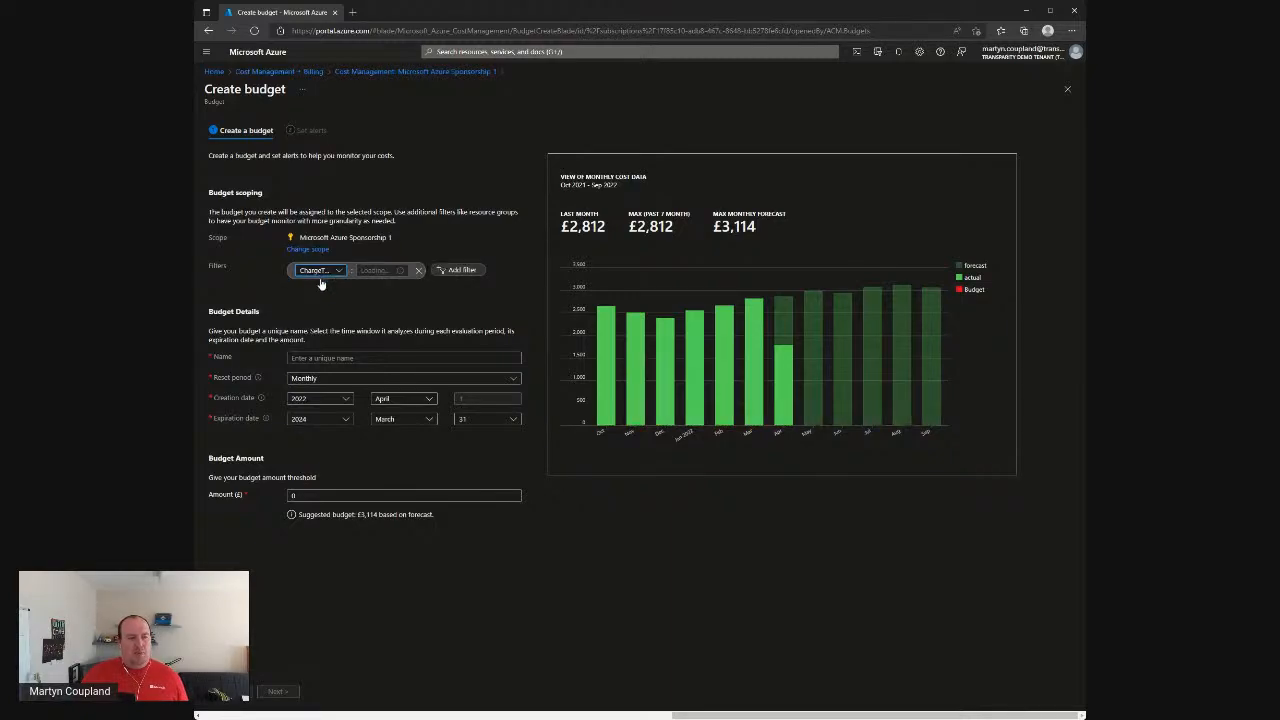
pyautogui.click(325, 280)
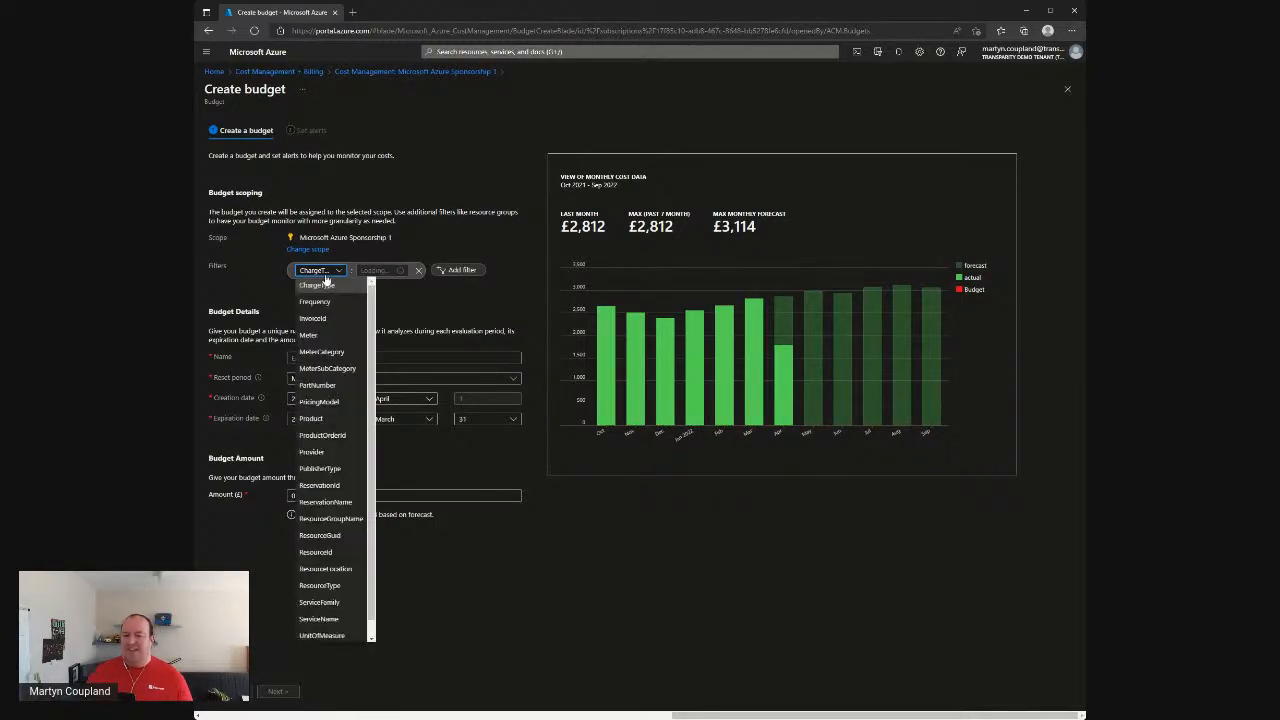
pyautogui.scroll(-1, 340, 365)
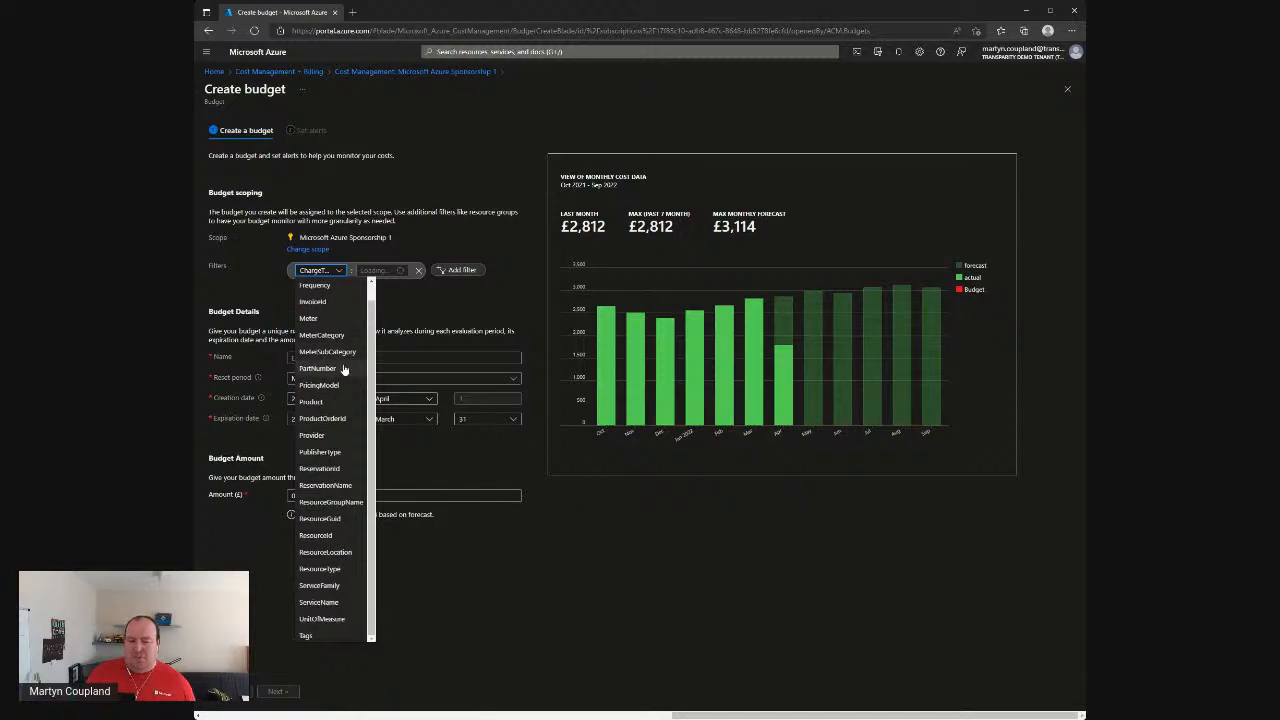
pyautogui.click(327, 636)
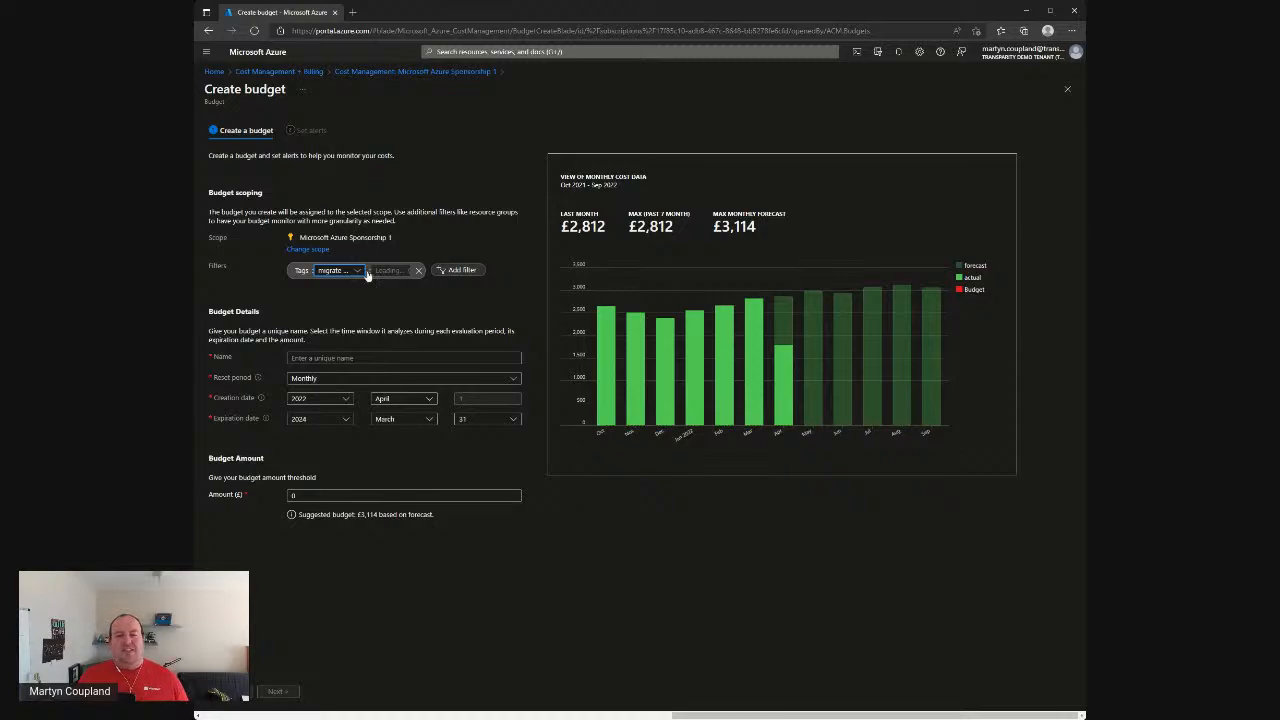
# Step: Set the budget's tag filter to the environment tag with the value dev
pyautogui.click(340, 272)
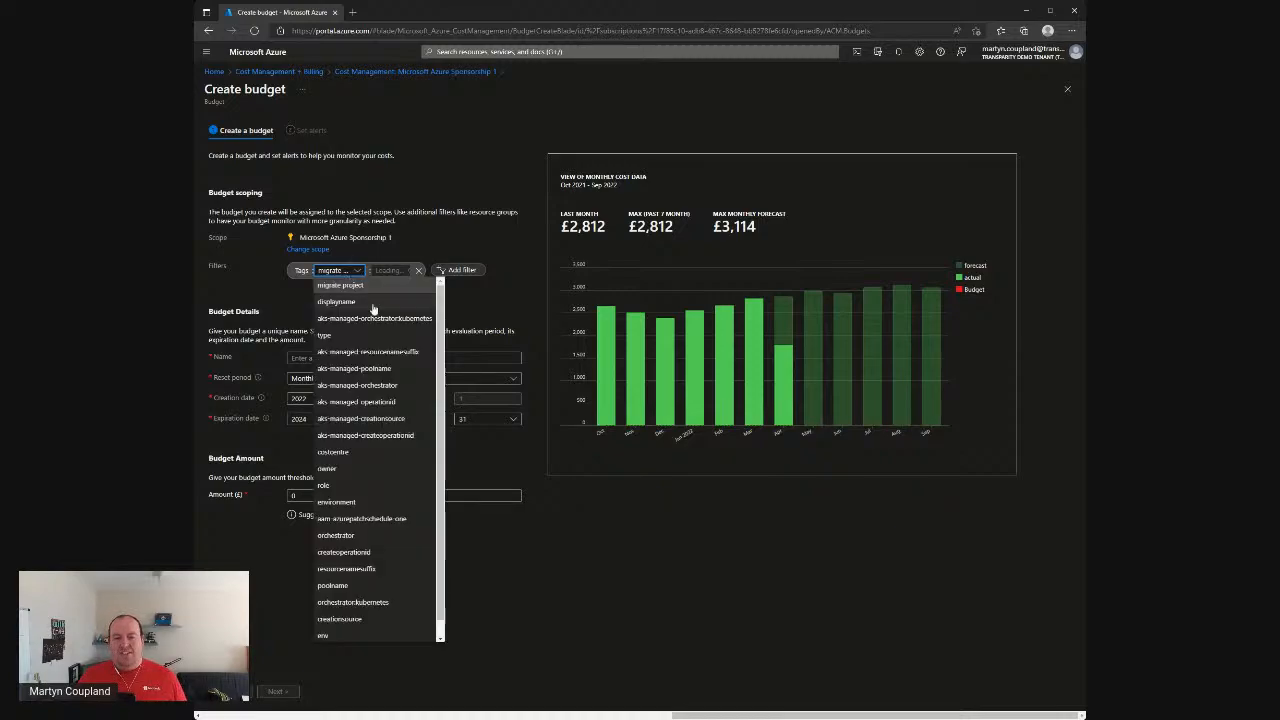
pyautogui.scroll(-1, 362, 330)
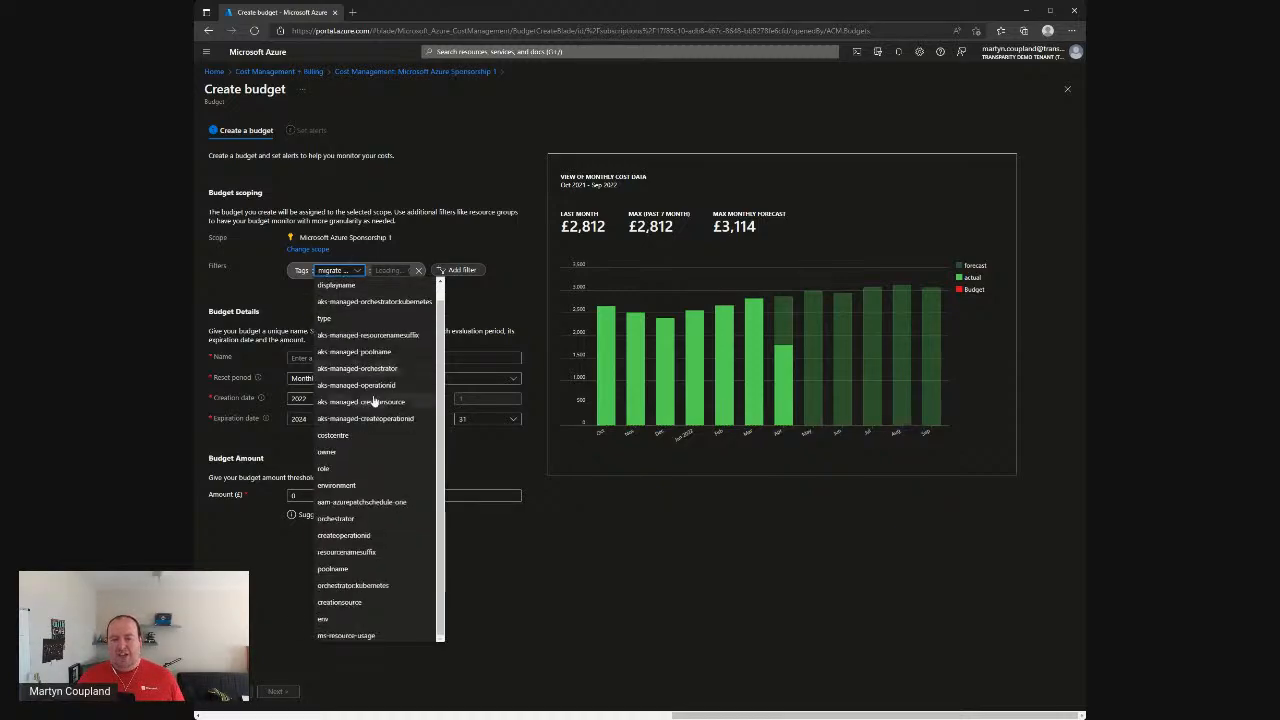
pyautogui.click(340, 486)
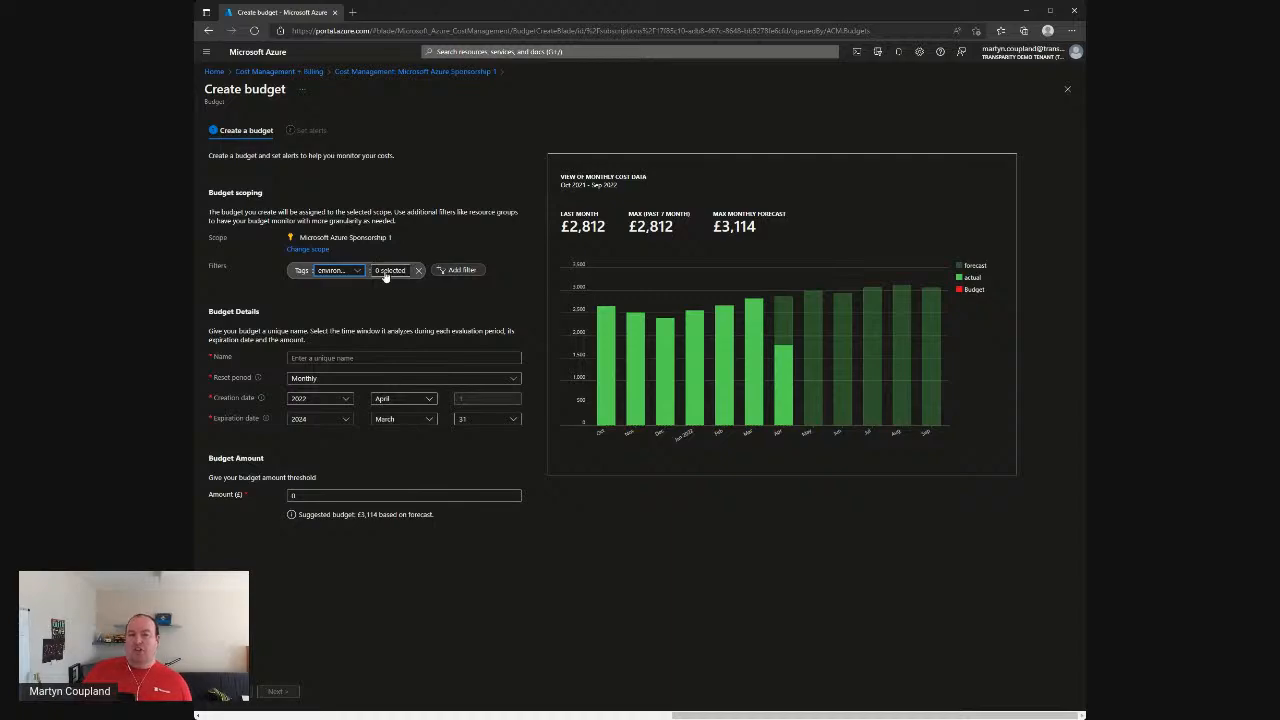
pyautogui.click(385, 272)
pyautogui.click(384, 306)
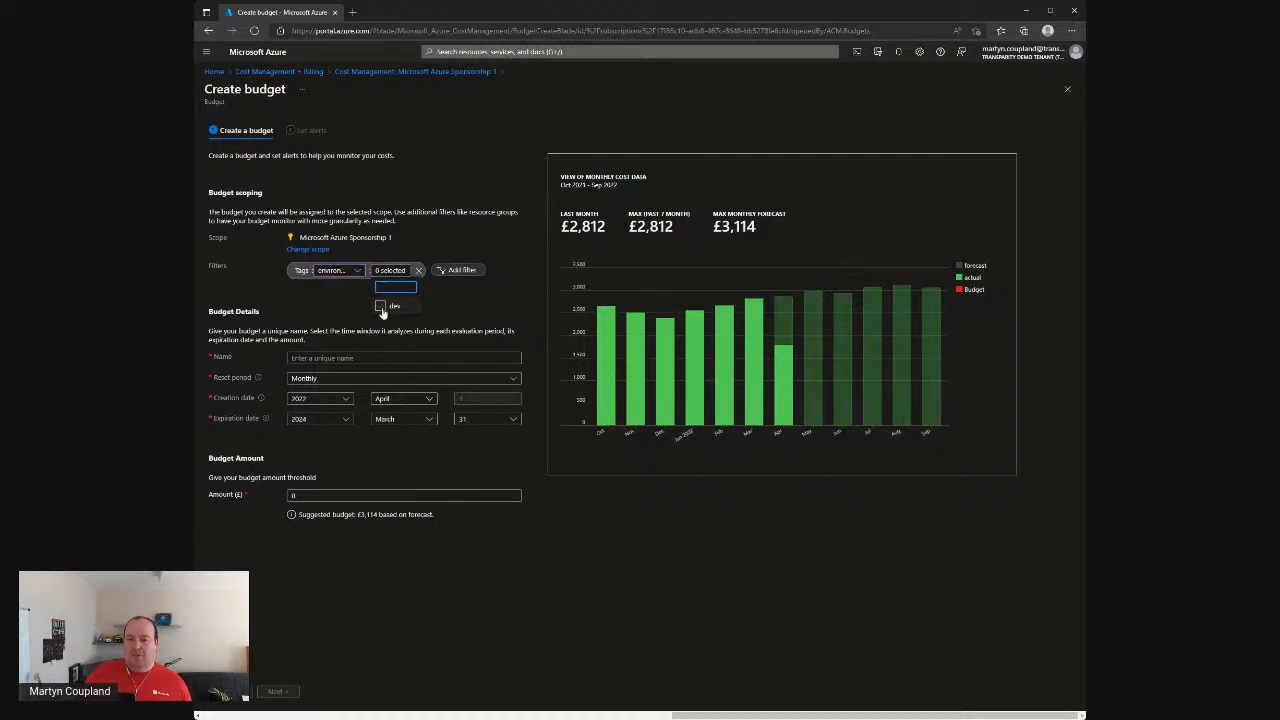
pyautogui.click(470, 307)
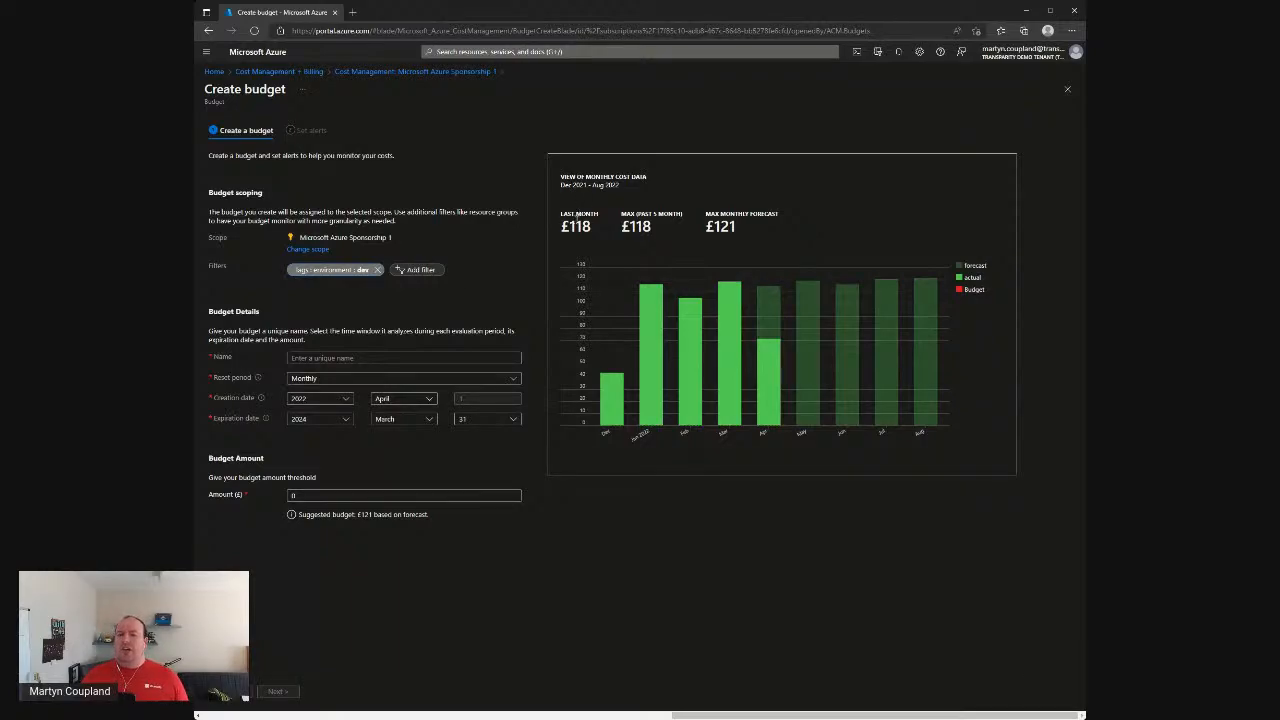
# Step: Check last month's cost and the suggested budget, and set the budget amount to £120
pyautogui.moveTo(560, 214); pyautogui.dragTo(593, 229)
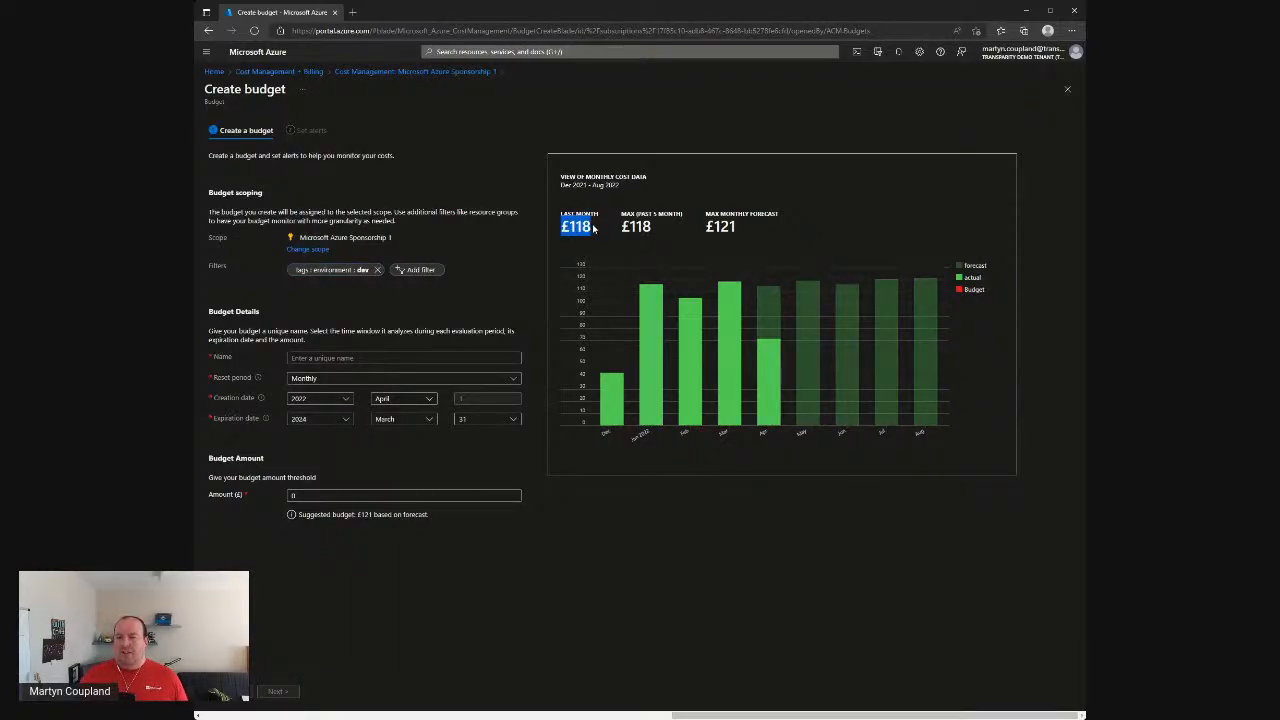
pyautogui.click(625, 227)
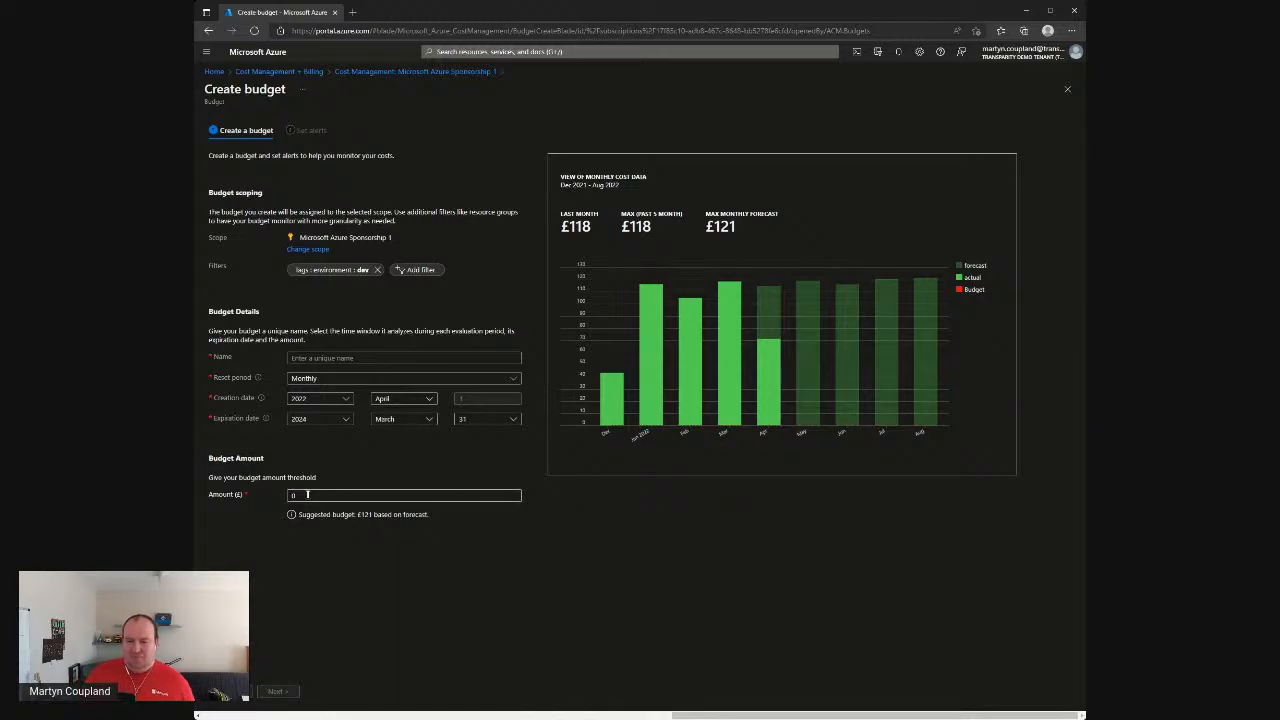
pyautogui.moveTo(296, 517); pyautogui.dragTo(457, 524)
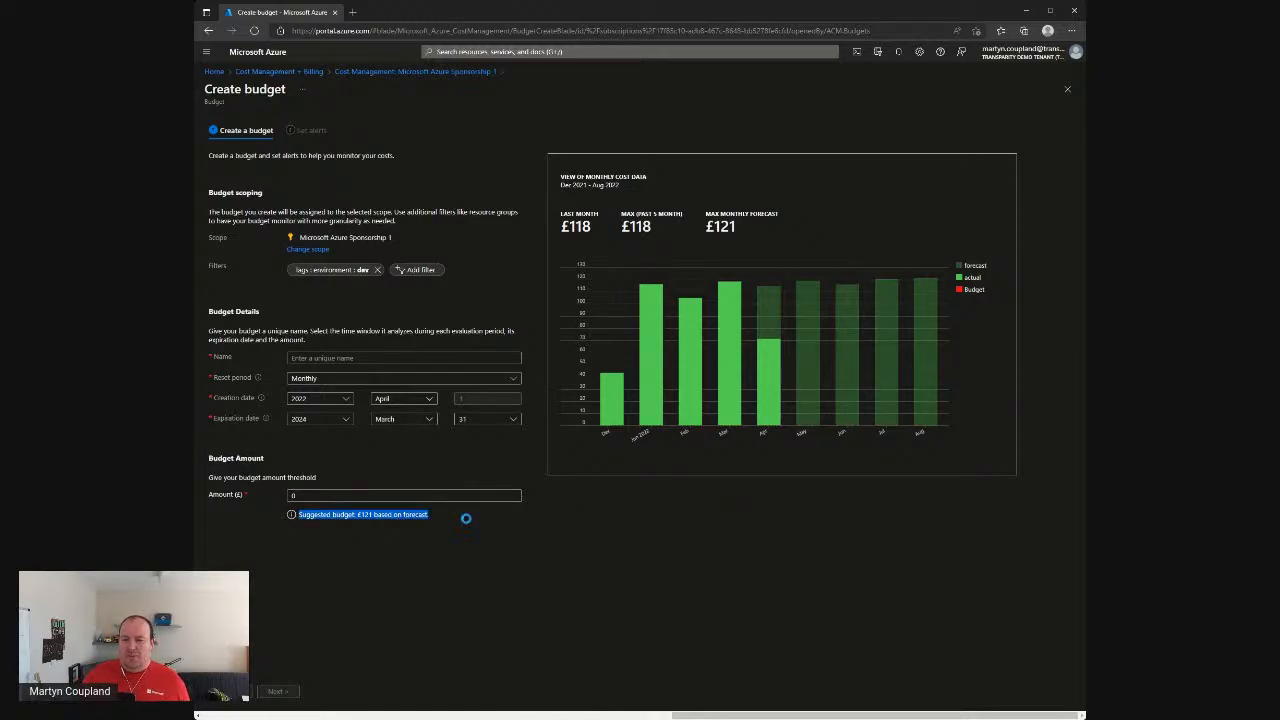
pyautogui.click(391, 512)
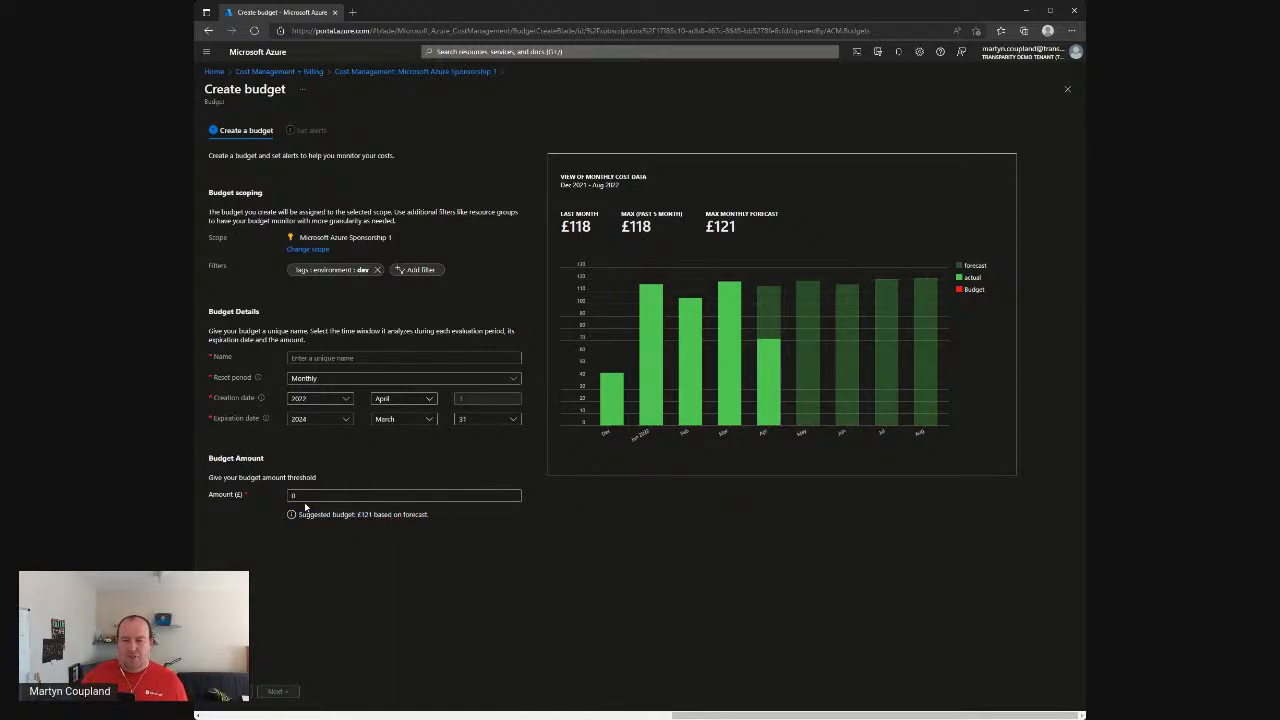
pyautogui.moveTo(308, 496); pyautogui.dragTo(229, 493)
pyautogui.write('120')
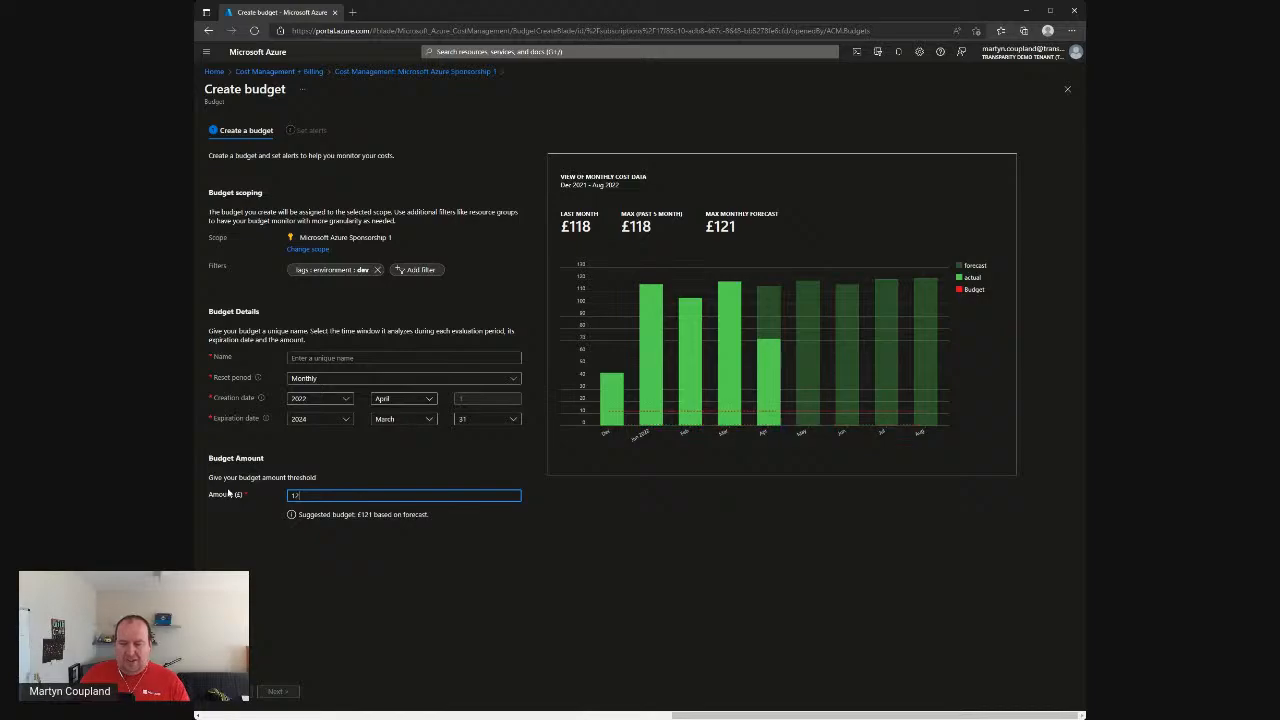
# Step: Set the budget amount to £121
pyautogui.click(422, 593)
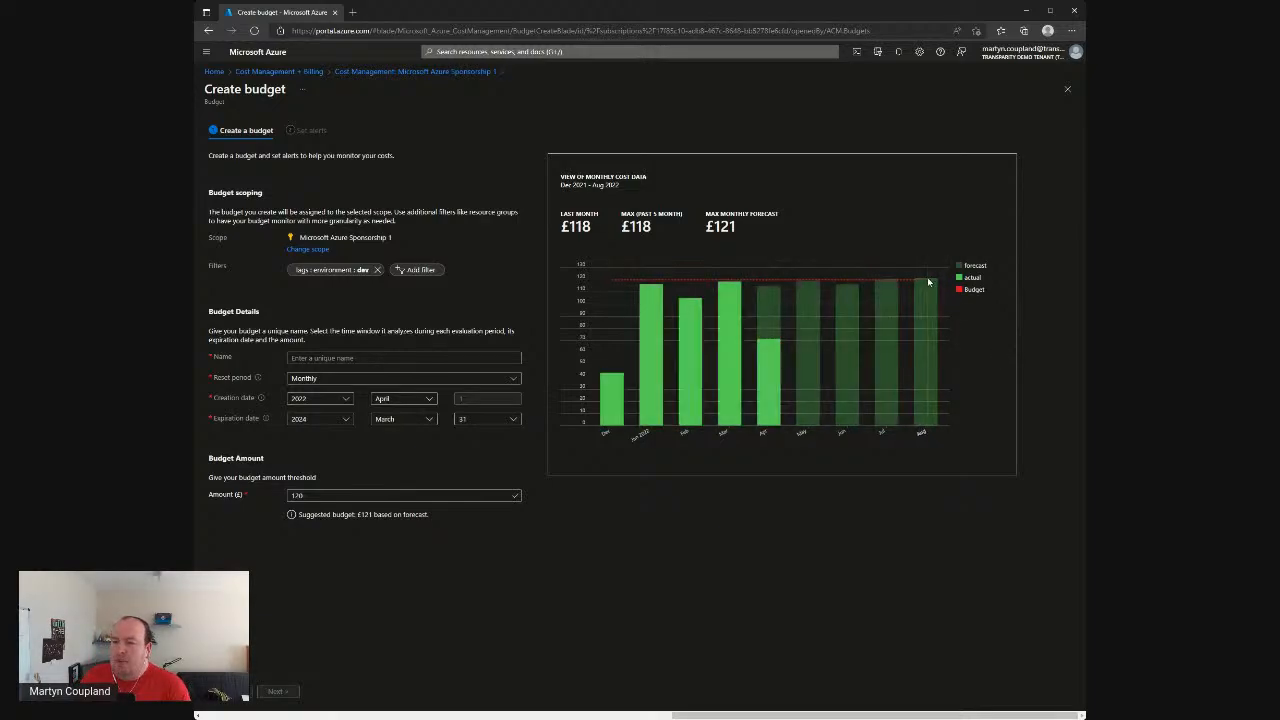
pyautogui.click(322, 495)
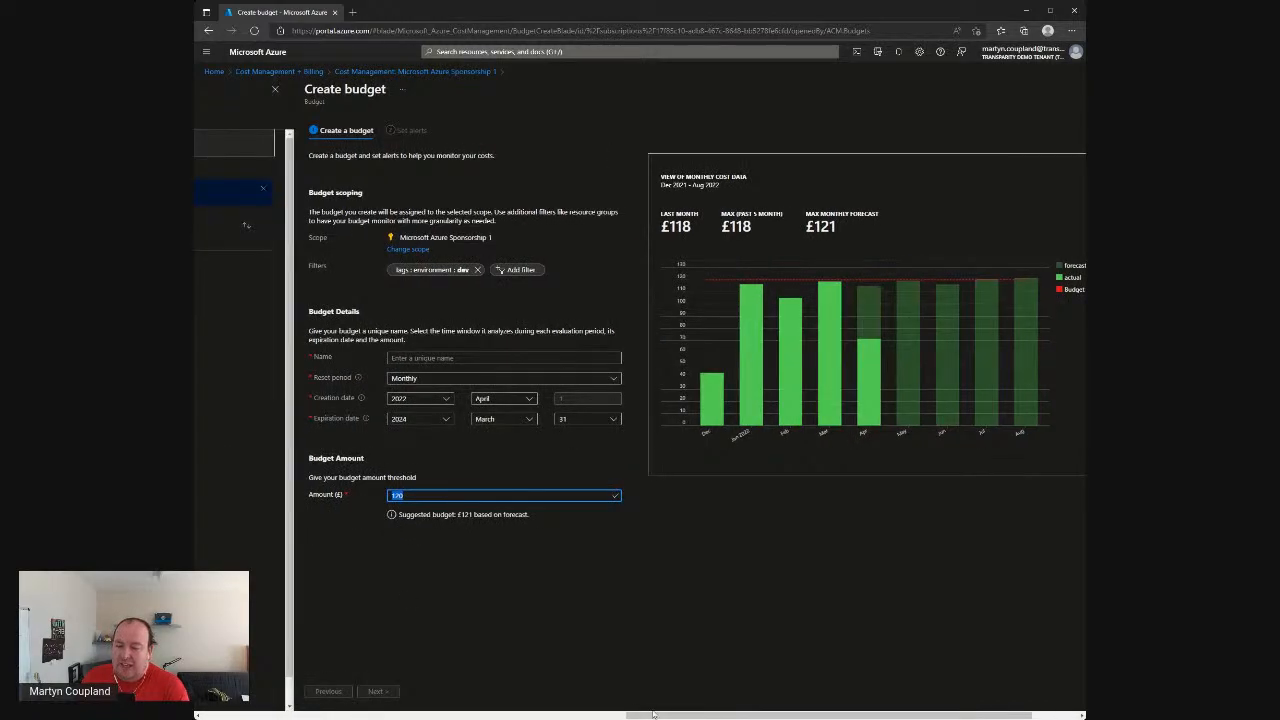
pyautogui.moveTo(640, 715); pyautogui.dragTo(762, 716)
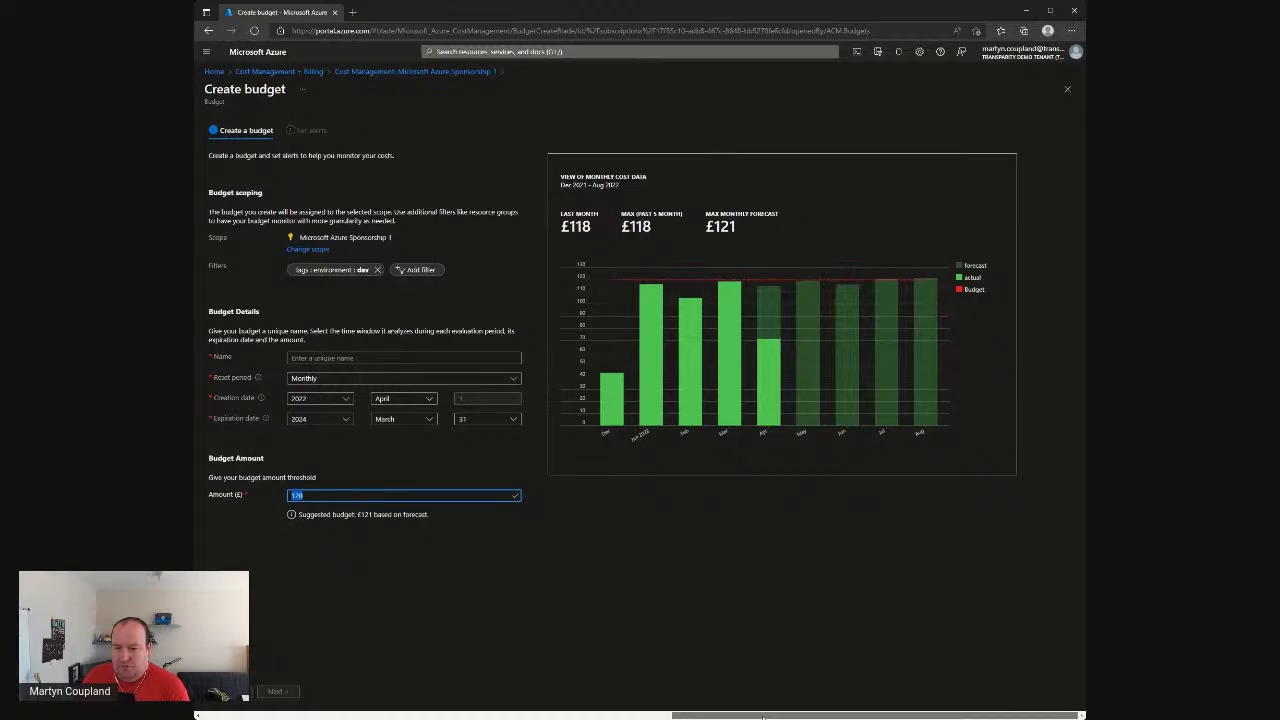
pyautogui.write('121')
pyautogui.click(479, 597)
# Step: Name the budget CLL-Budget-Dev
pyautogui.click(374, 359)
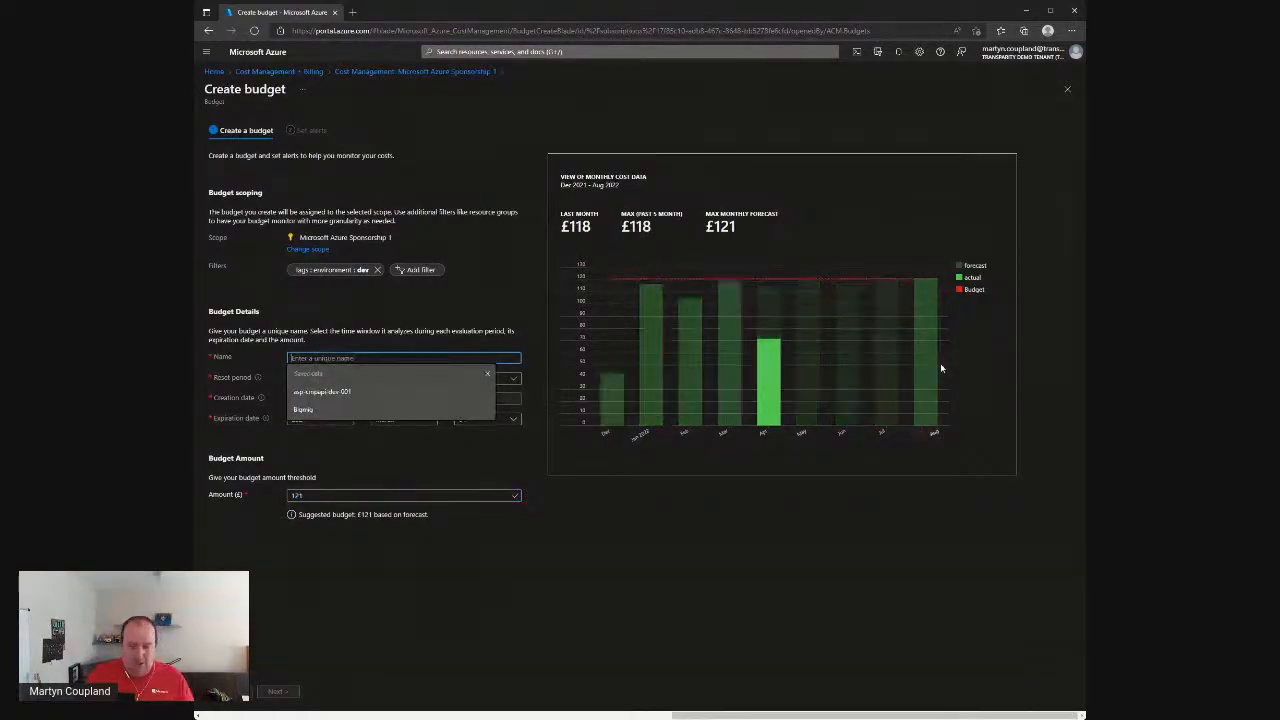
pyautogui.write('DEV')
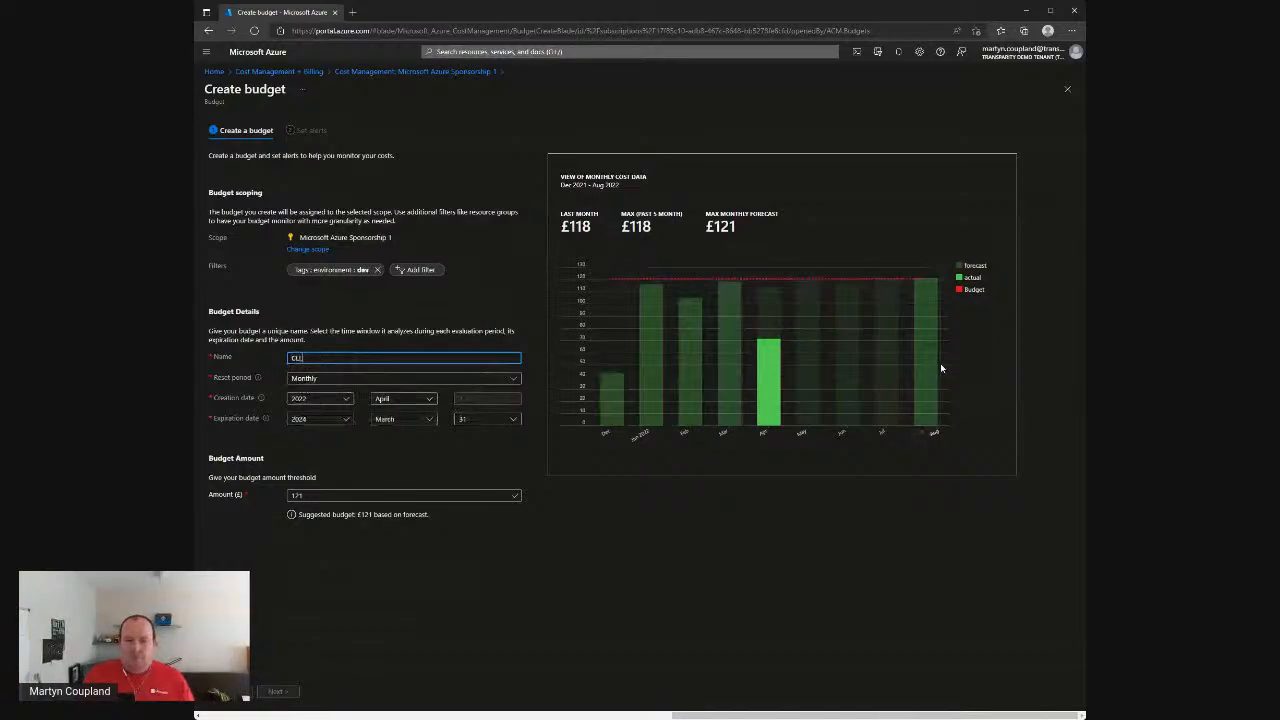
pyautogui.write('-Budget')
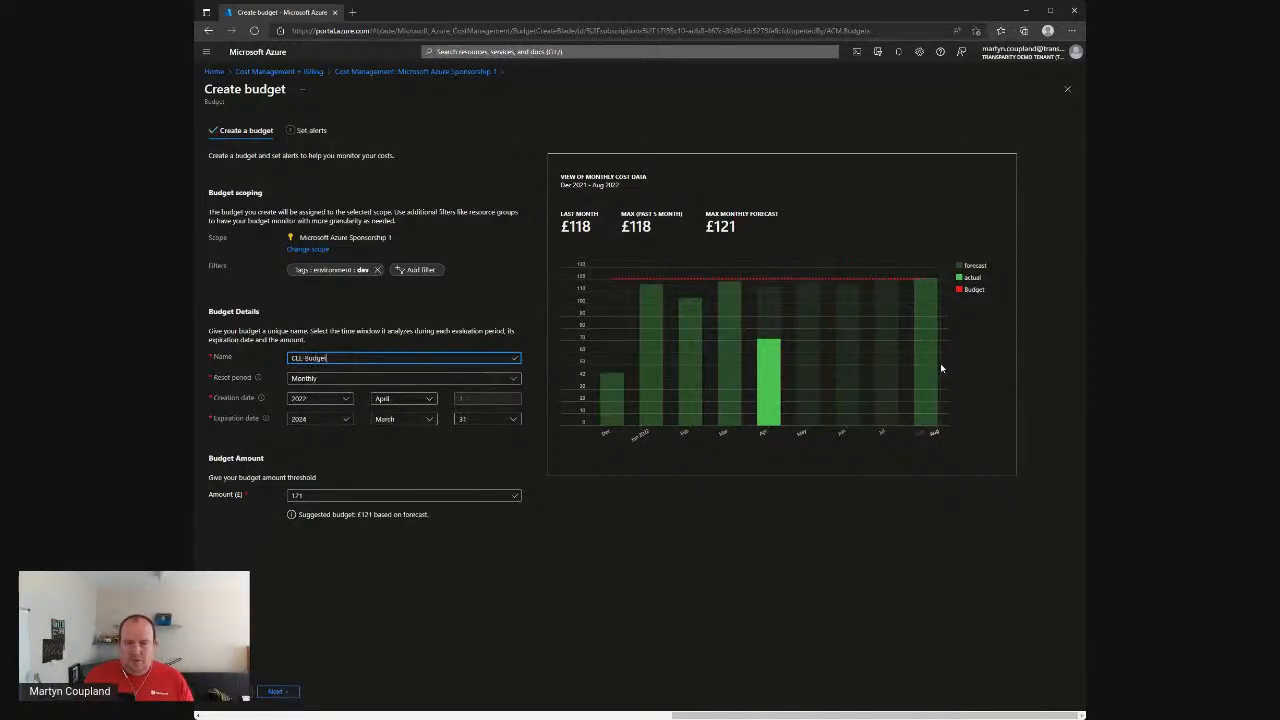
pyautogui.write('-Dev')
pyautogui.press('Tab')
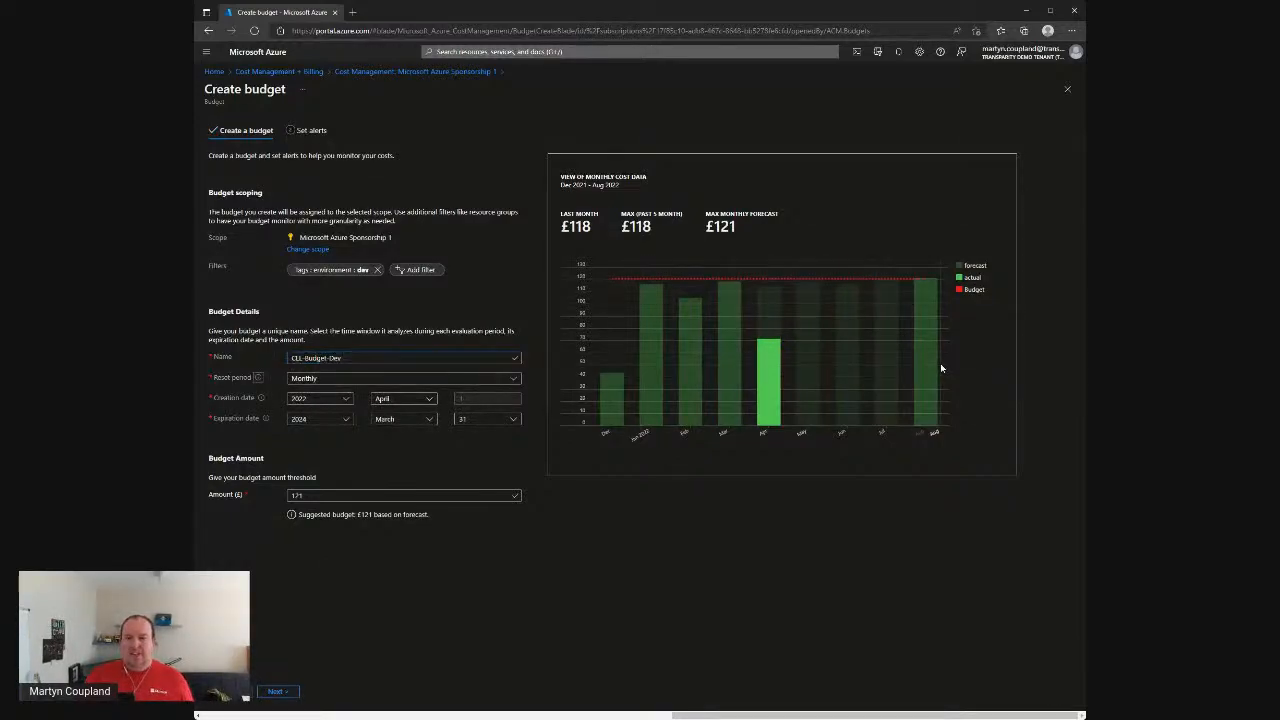
# Step: Change the budget's reset period to Quarterly and set its amount to £365
pyautogui.click(493, 383)
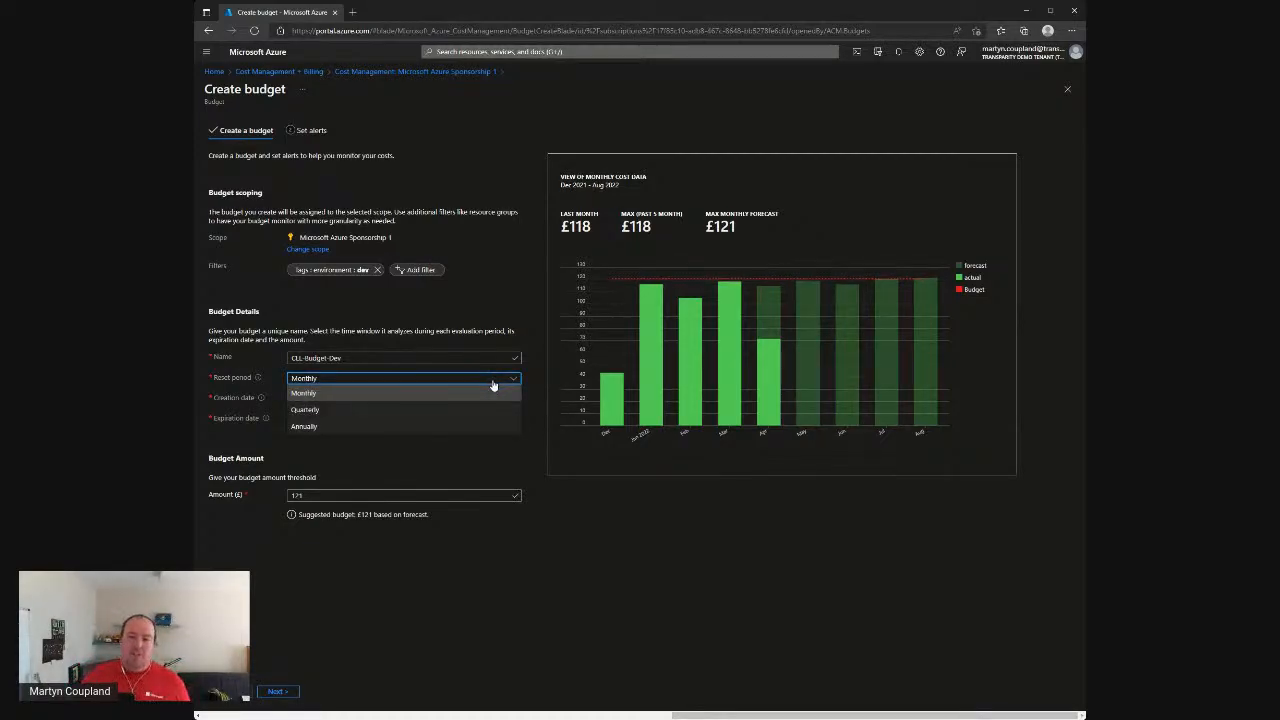
pyautogui.click(391, 415)
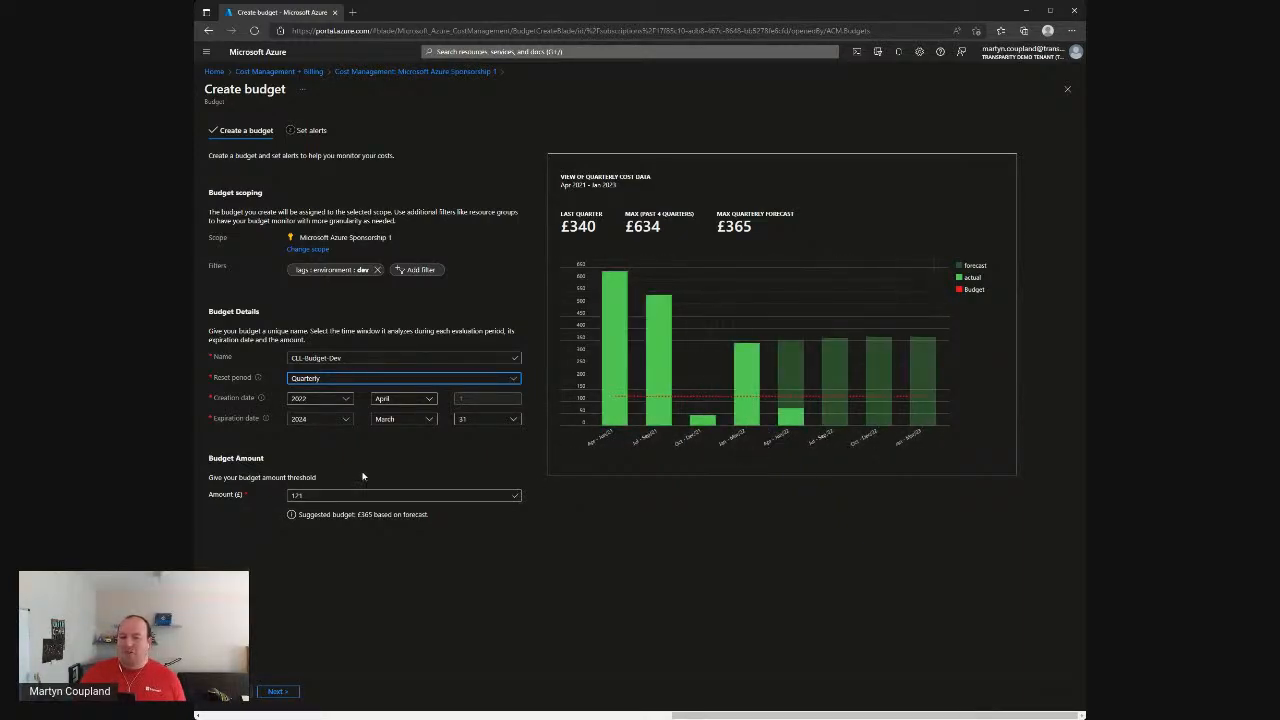
pyautogui.doubleClick(331, 494)
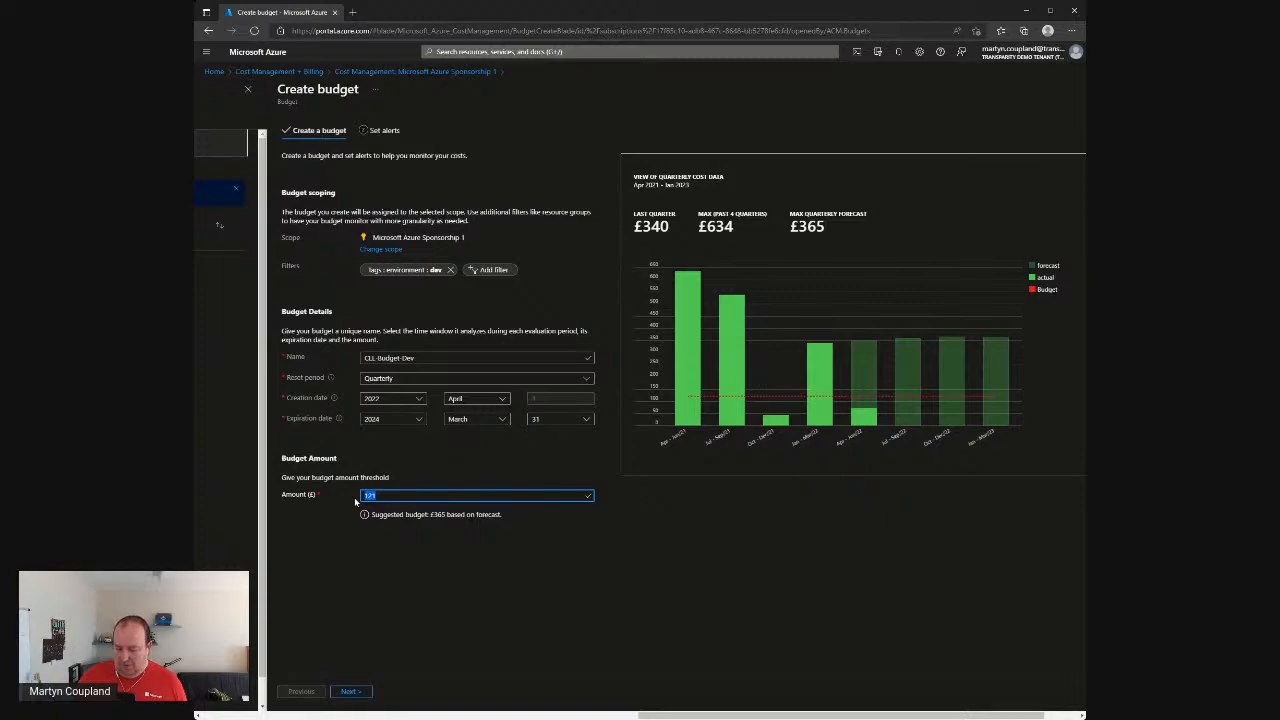
pyautogui.write('365')
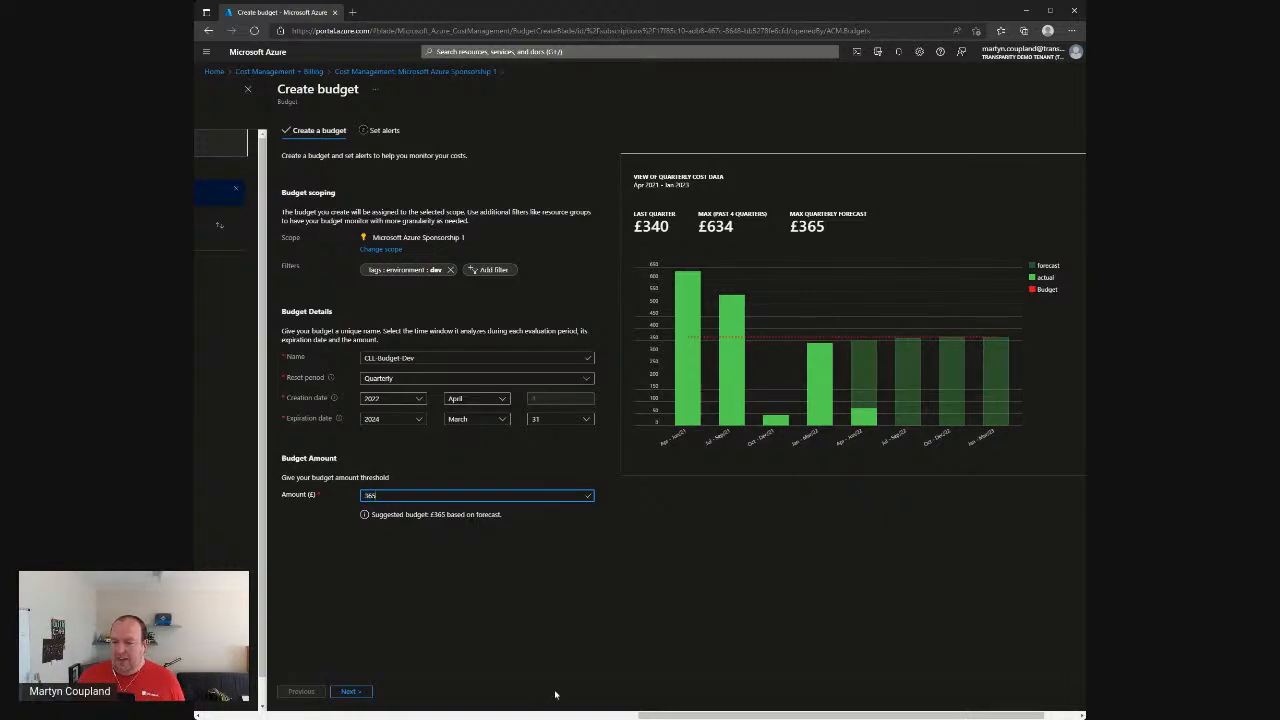
pyautogui.moveTo(658, 715); pyautogui.dragTo(702, 715)
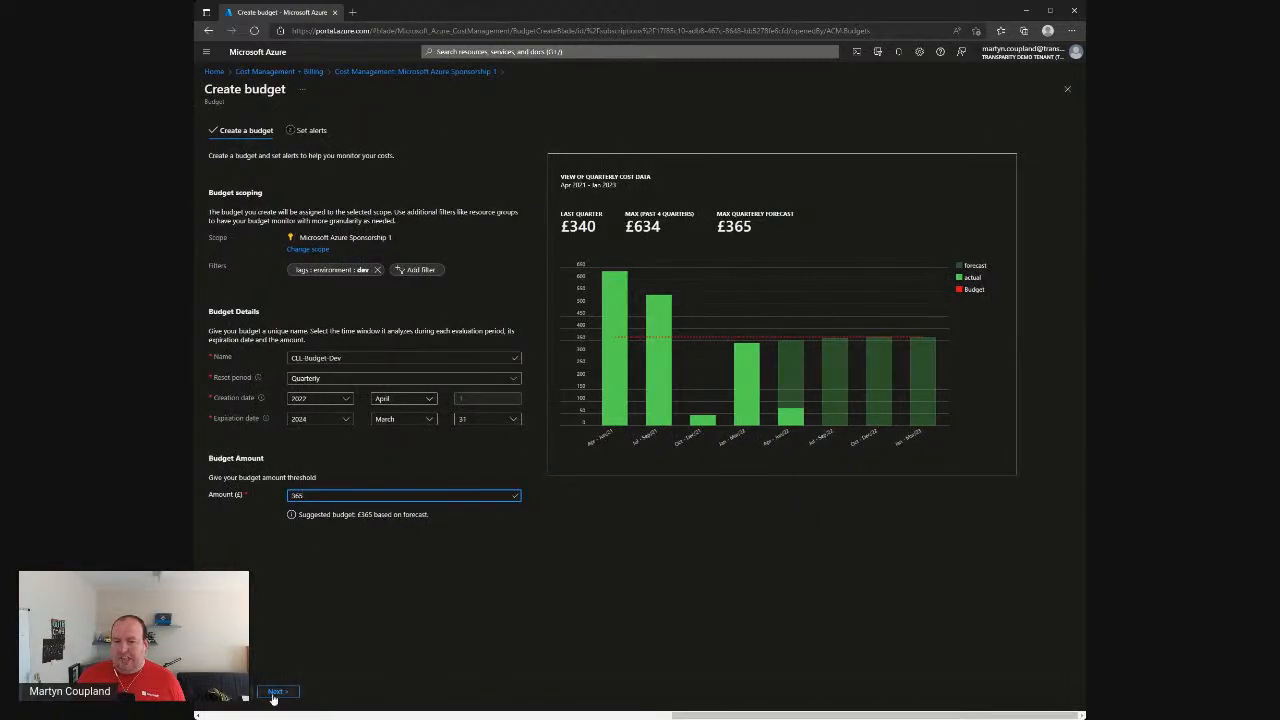
# Step: Continue to the alert settings and add a Forecasted alert at 80% of budget with the BudgetAlerts action group
pyautogui.click(276, 692)
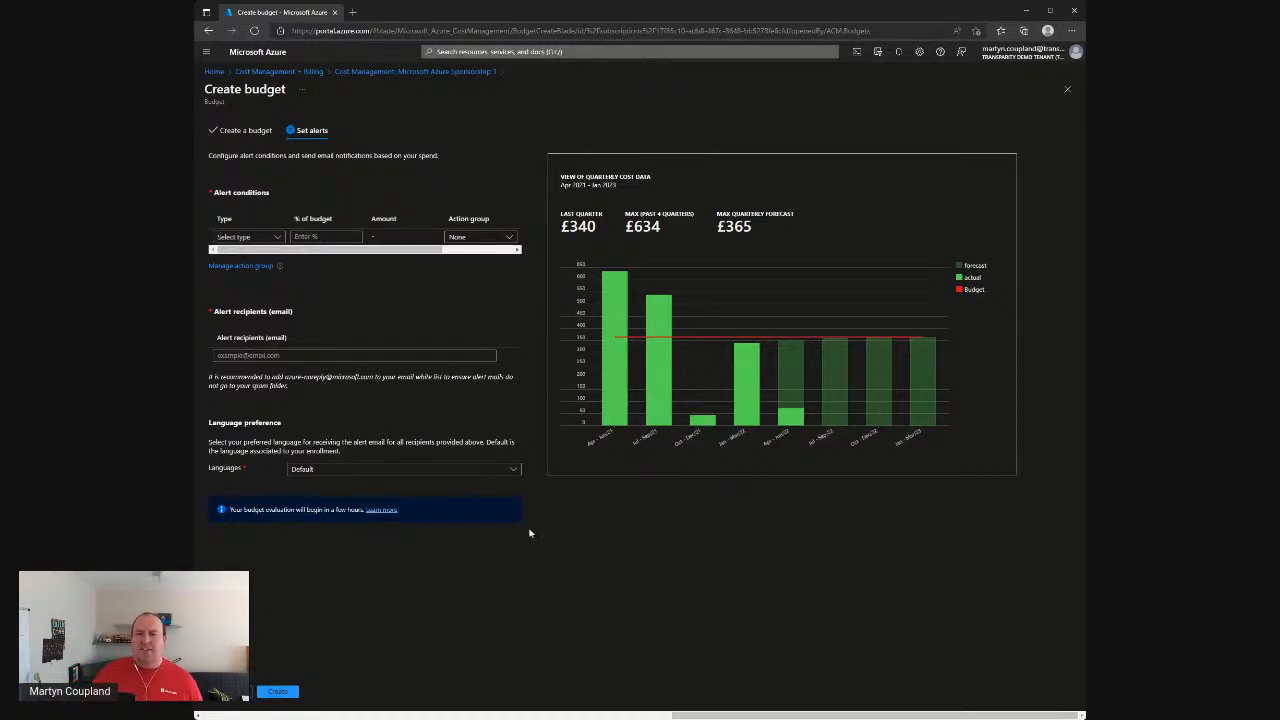
pyautogui.click(278, 237)
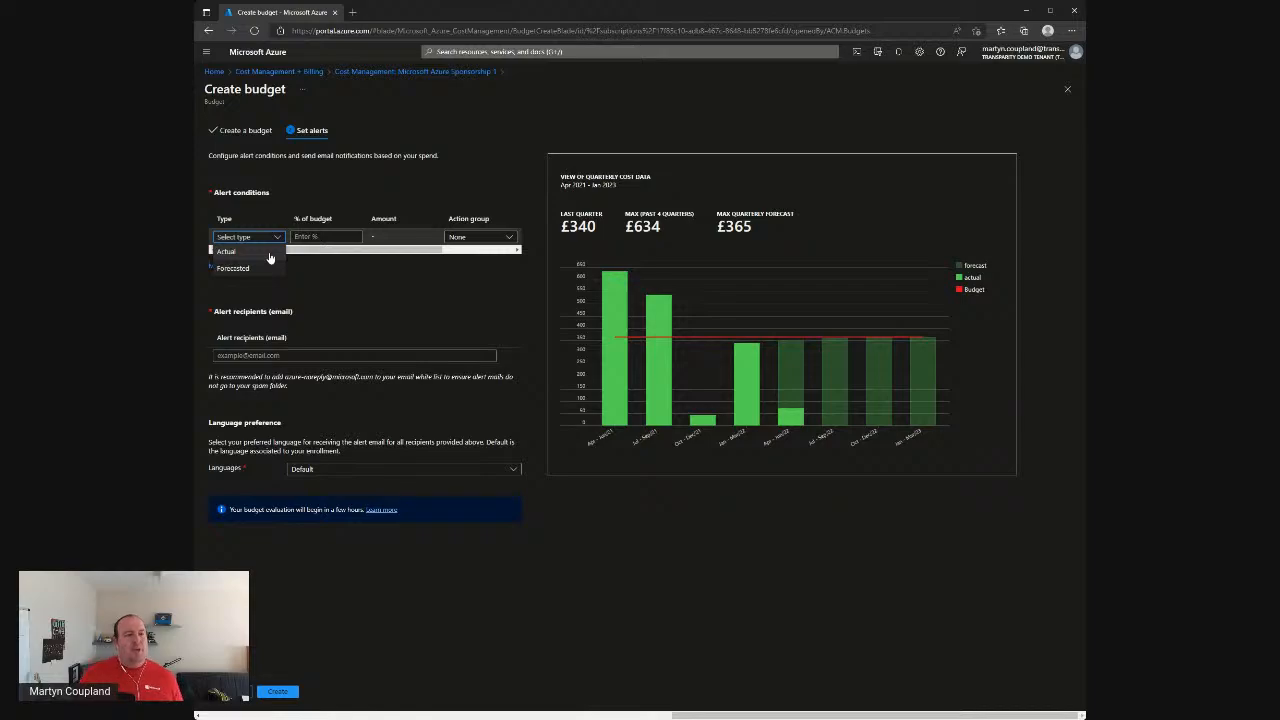
pyautogui.click(259, 270)
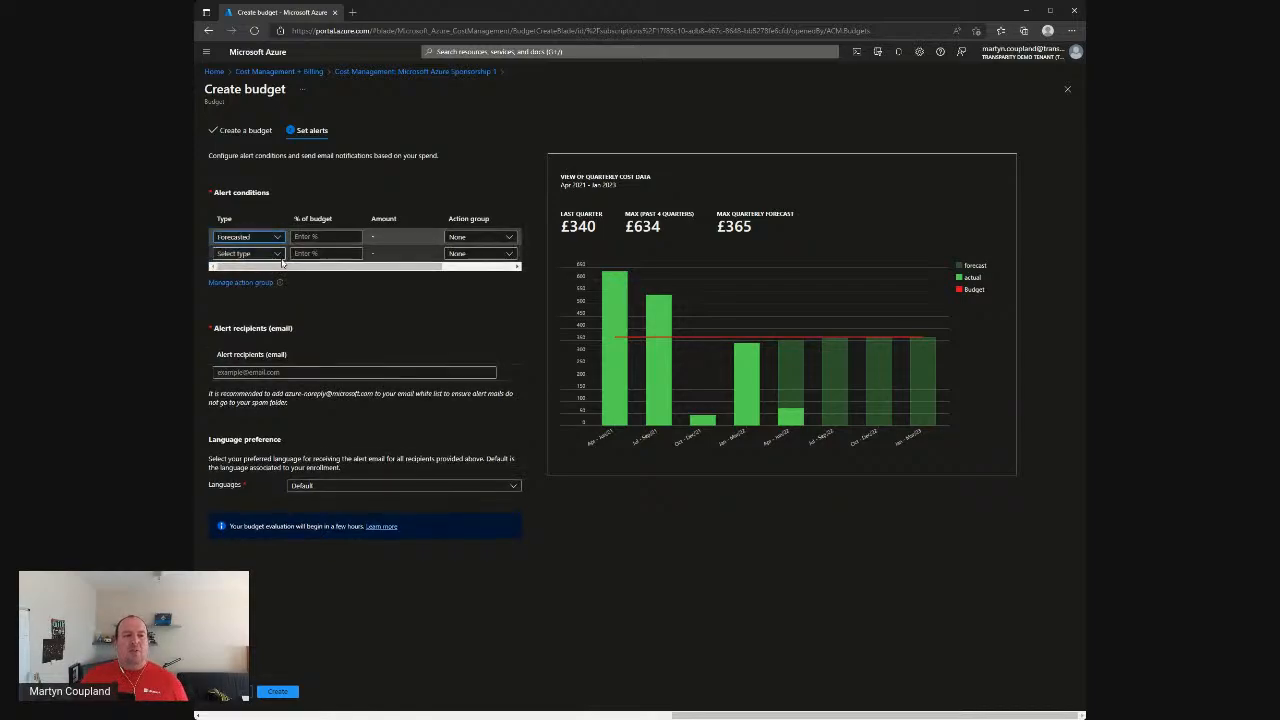
pyautogui.click(326, 237)
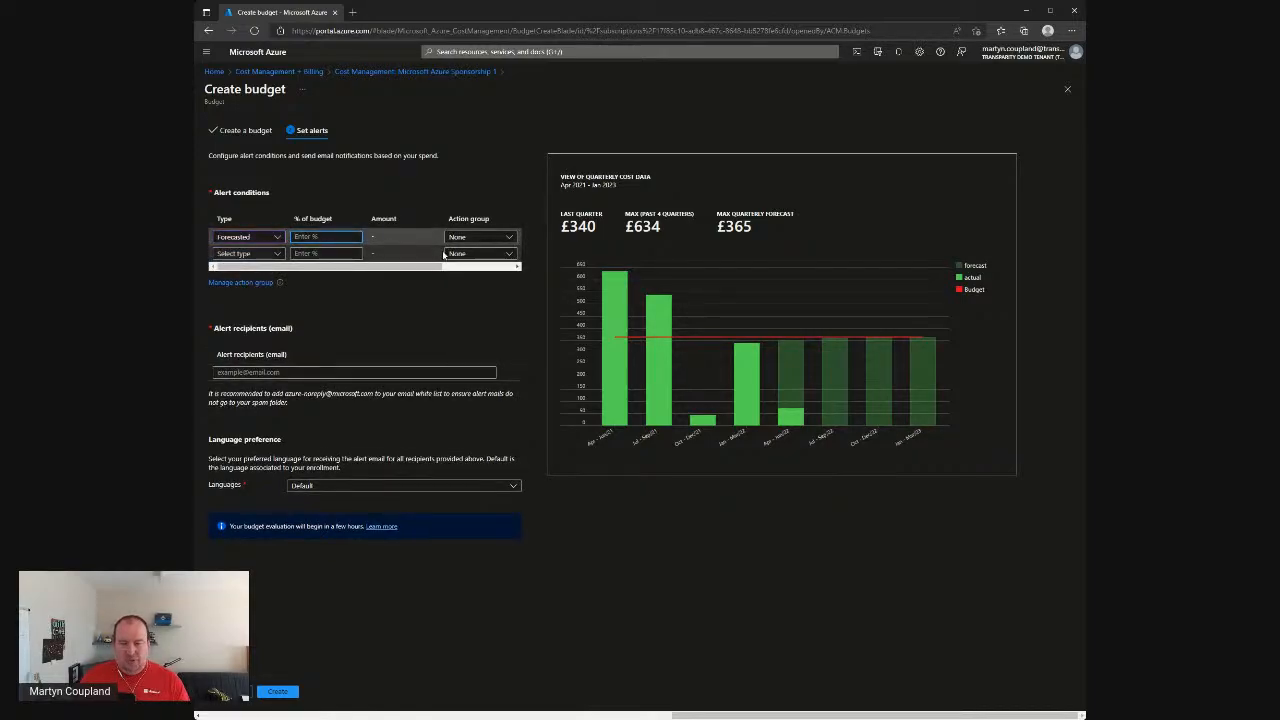
pyautogui.write('80')
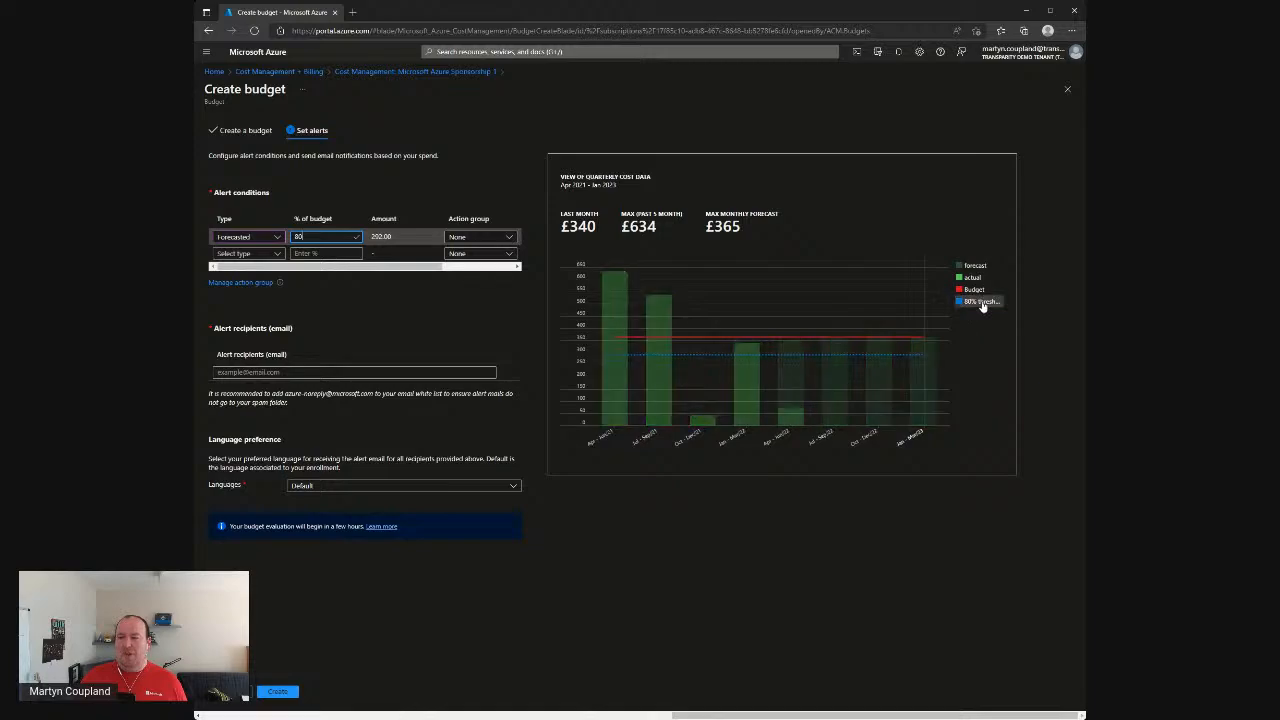
pyautogui.click(470, 240)
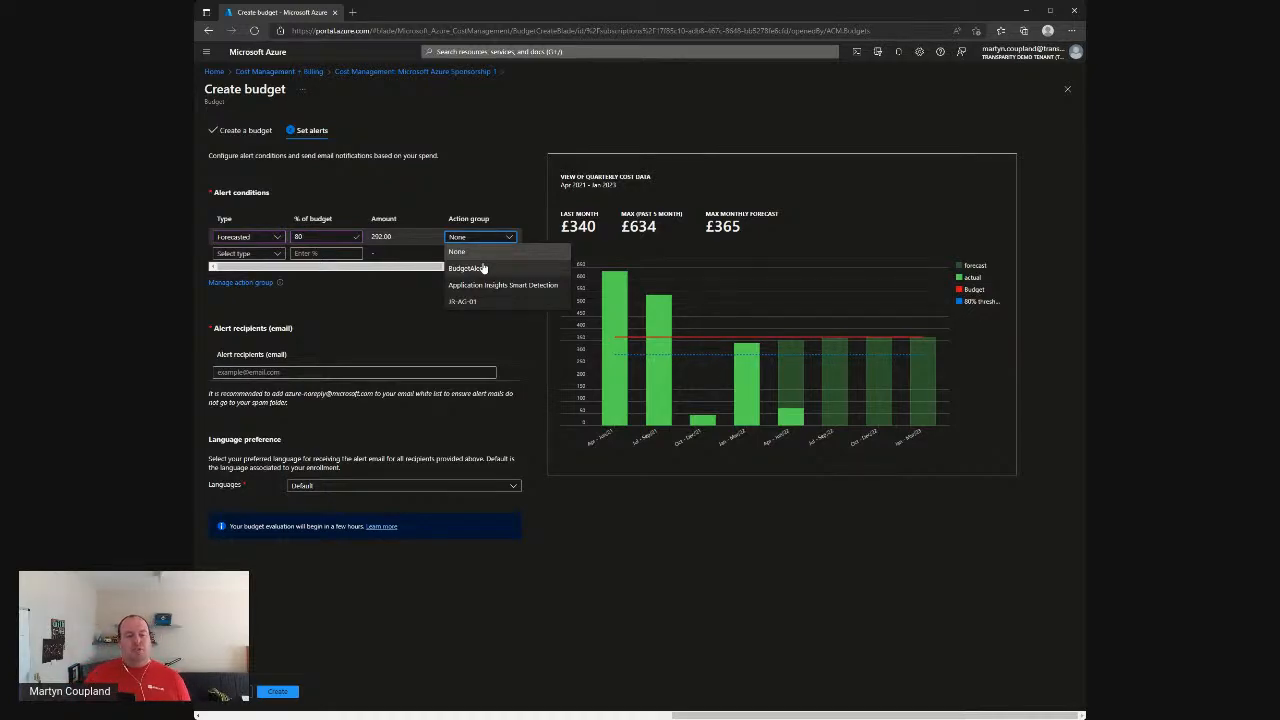
pyautogui.click(483, 268)
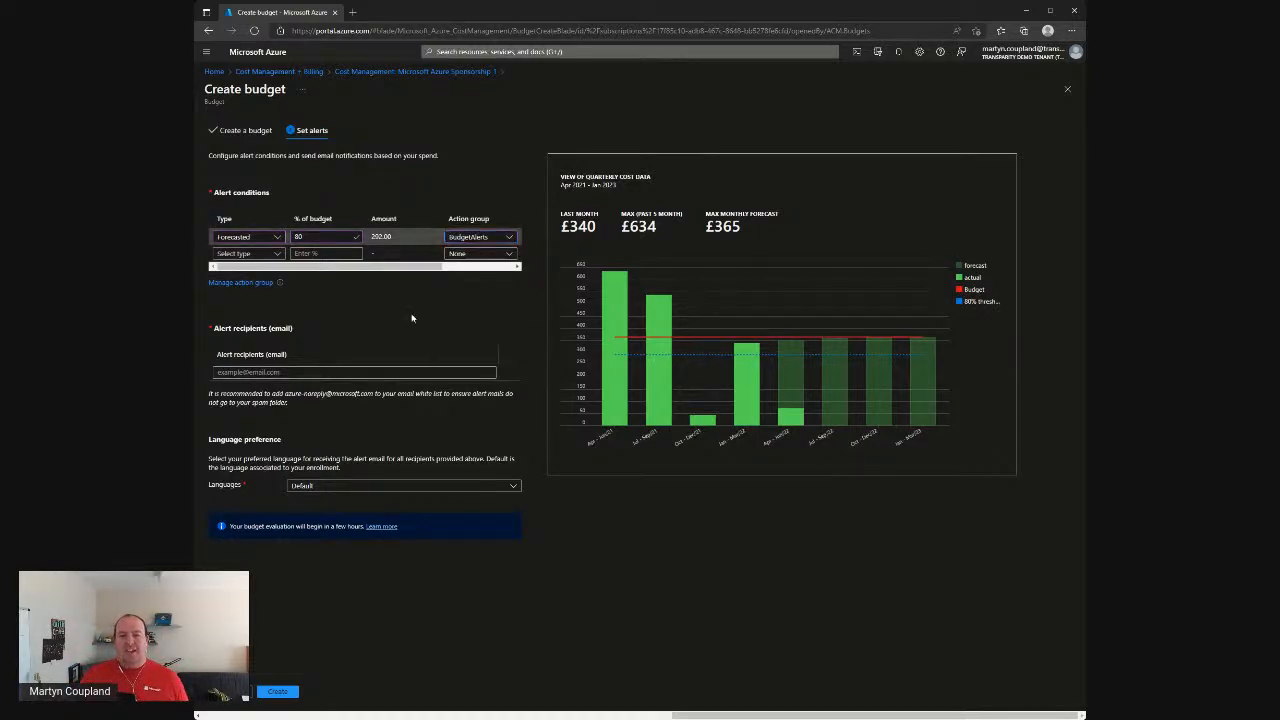
# Step: Add a second alert condition of type Actual at 90% of budget with the BudgetAlerts action group
pyautogui.click(265, 253)
pyautogui.click(248, 269)
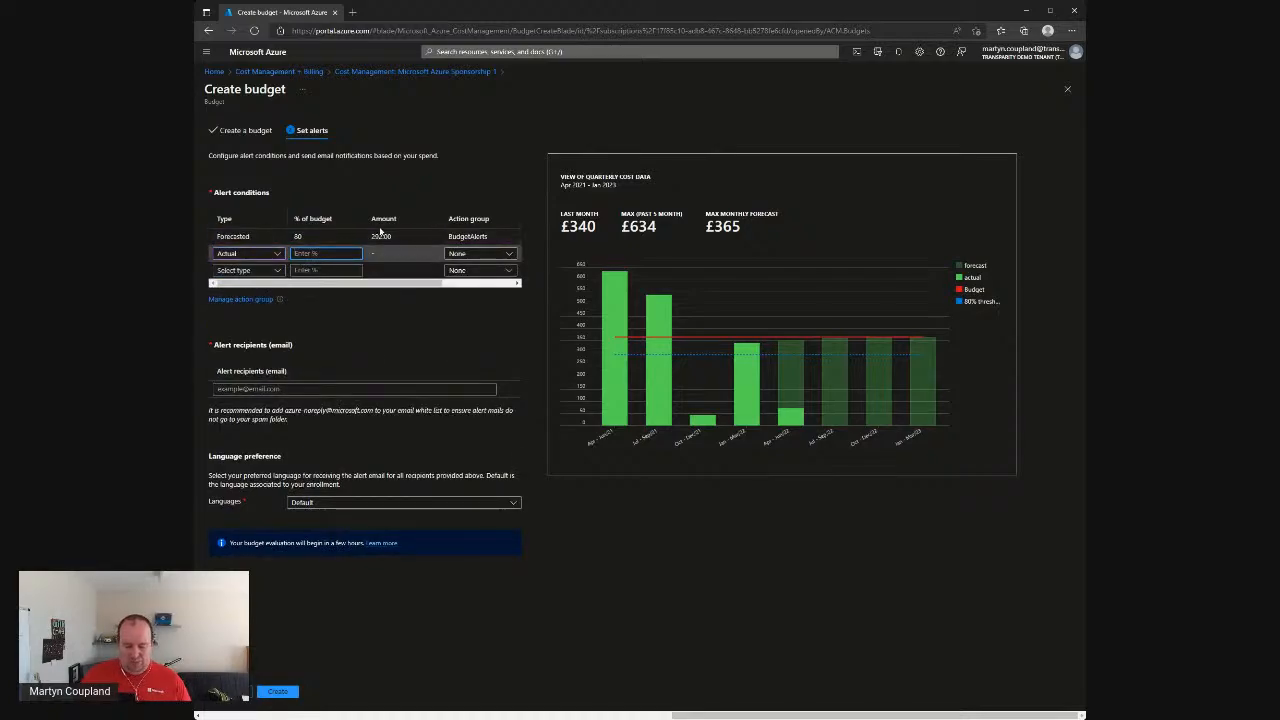
pyautogui.write('90')
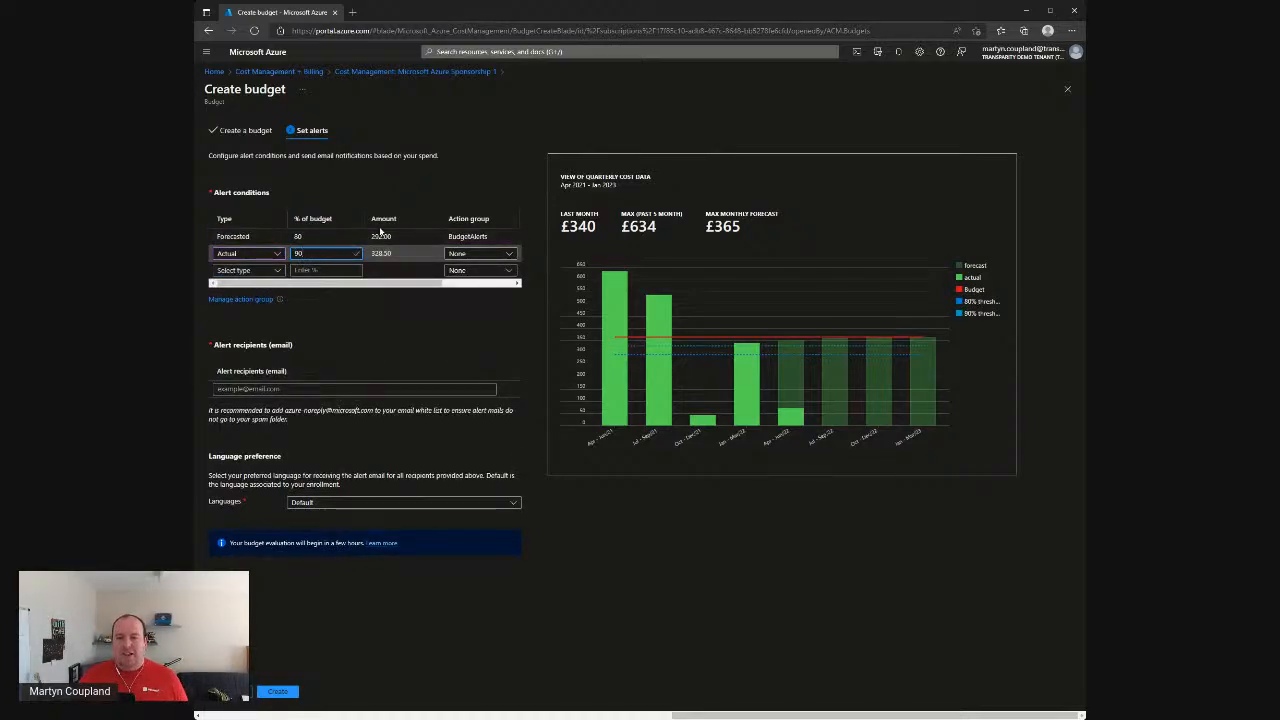
pyautogui.click(467, 256)
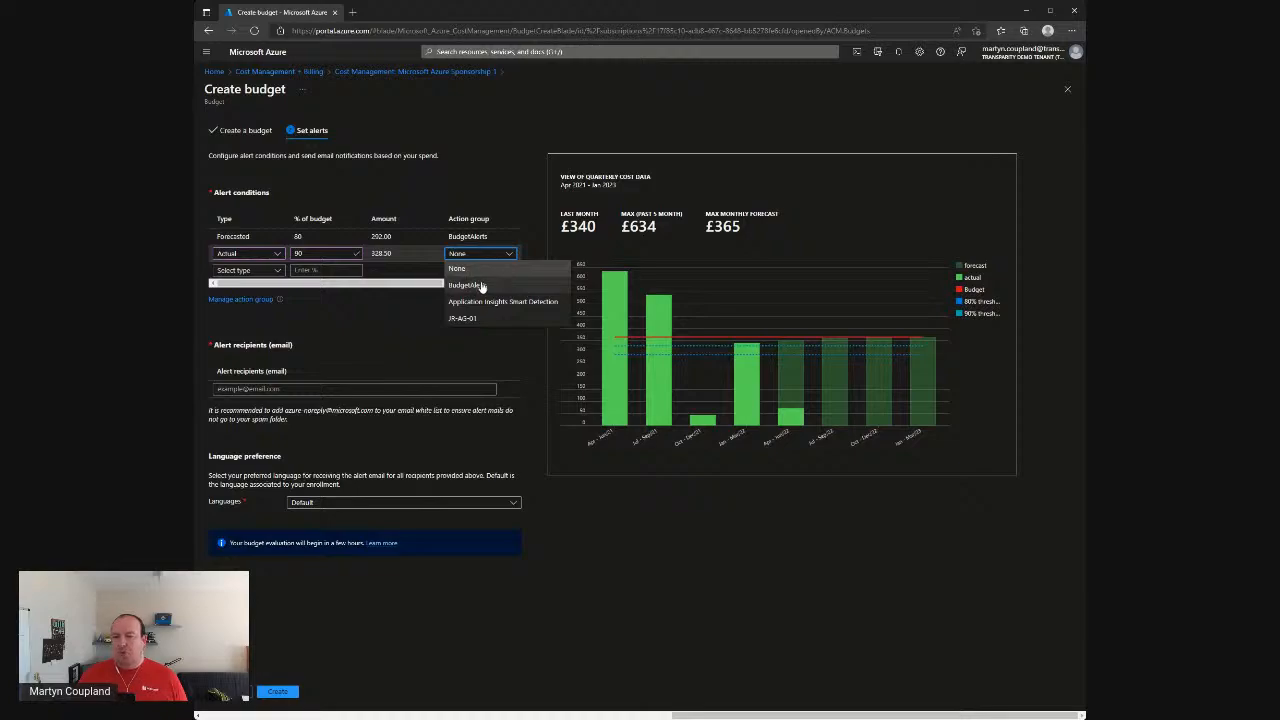
pyautogui.click(482, 286)
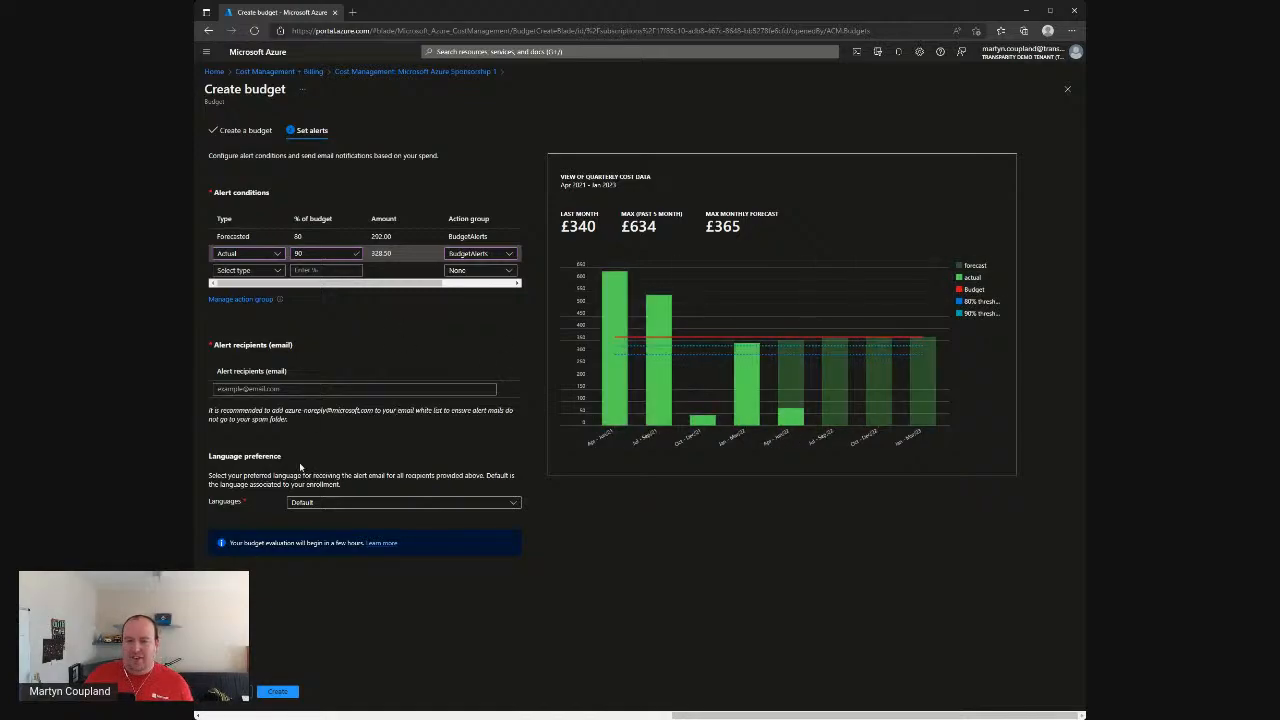
# Step: Check the available alert email languages and the alert recipients field, leaving the language at Default and the recipients blank
pyautogui.click(306, 506)
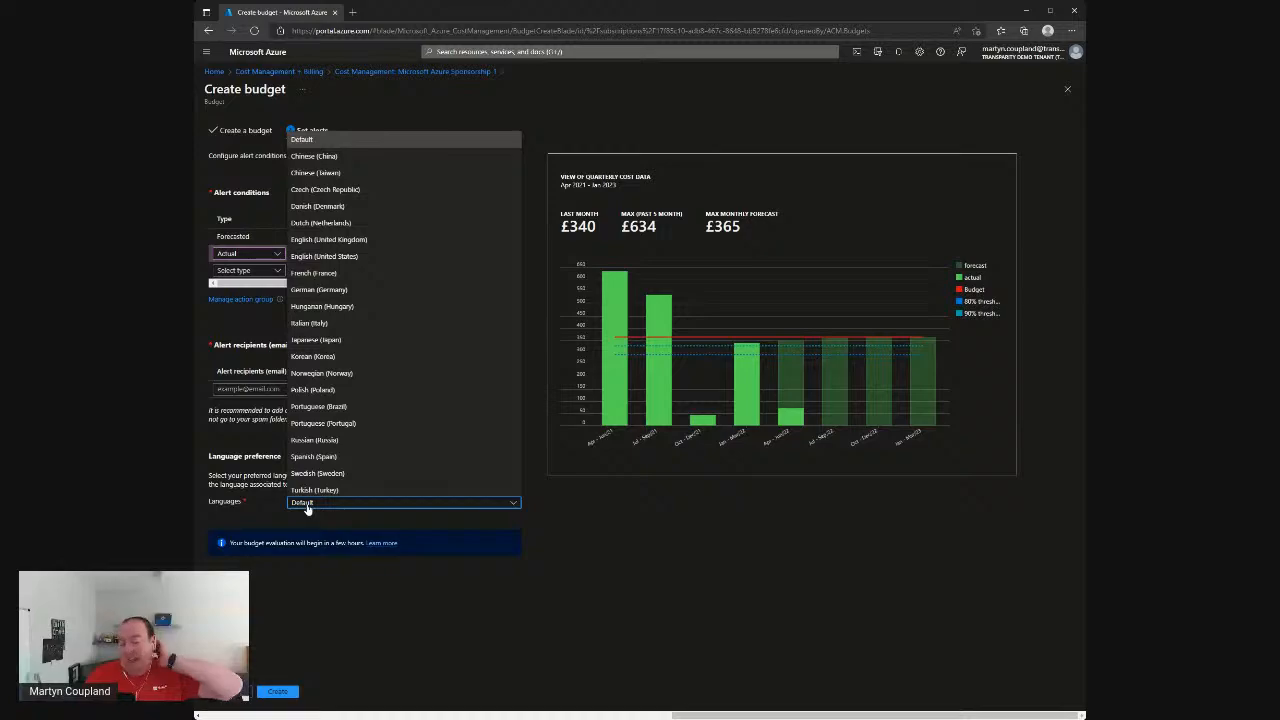
pyautogui.click(306, 507)
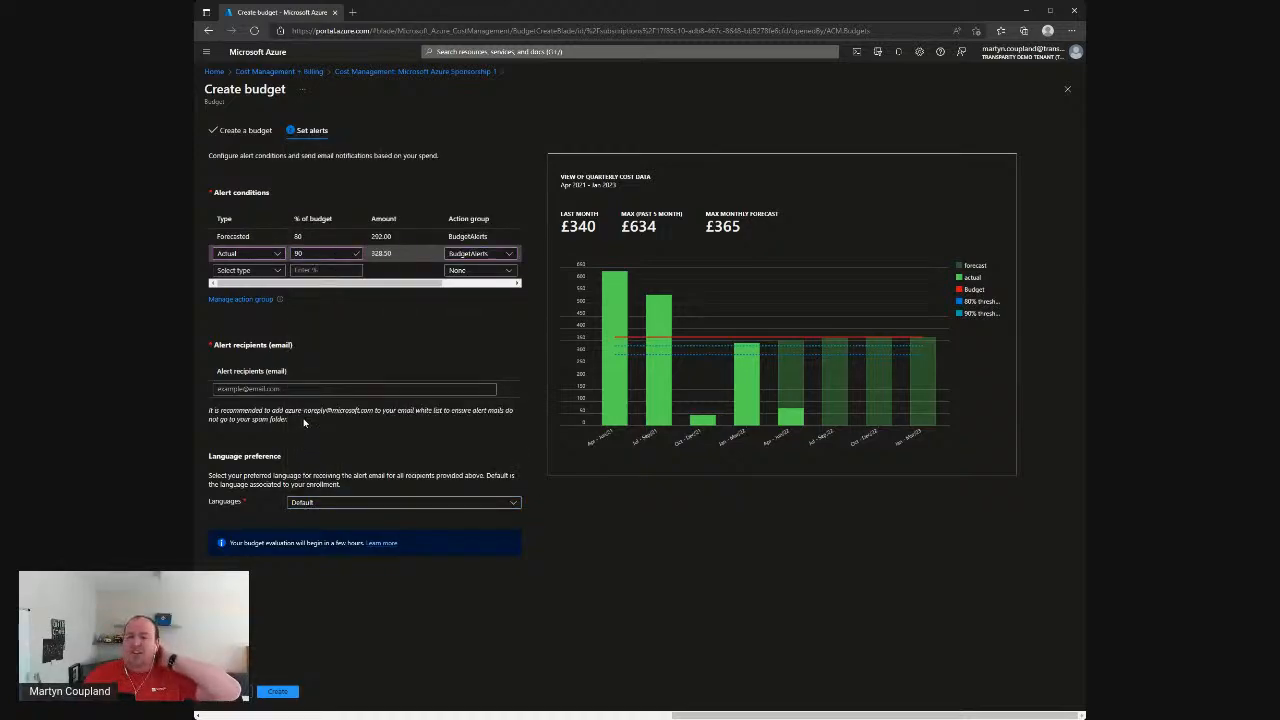
pyautogui.click(287, 388)
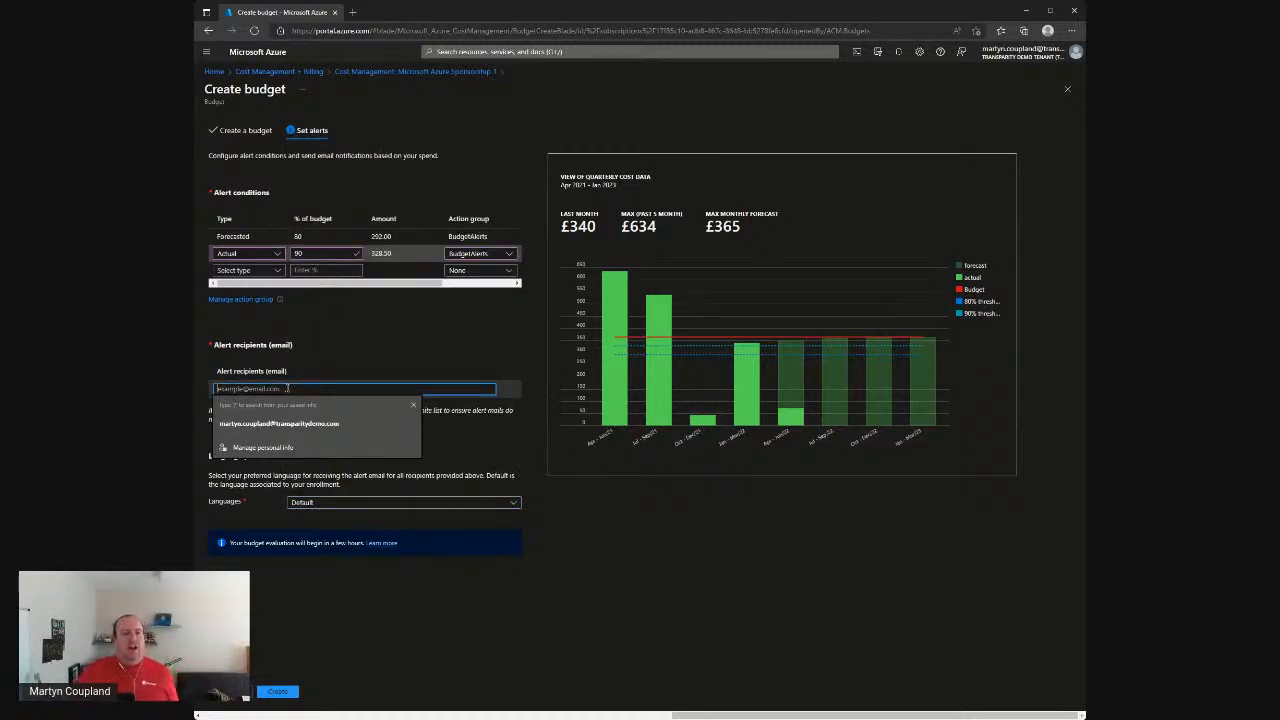
pyautogui.click(333, 372)
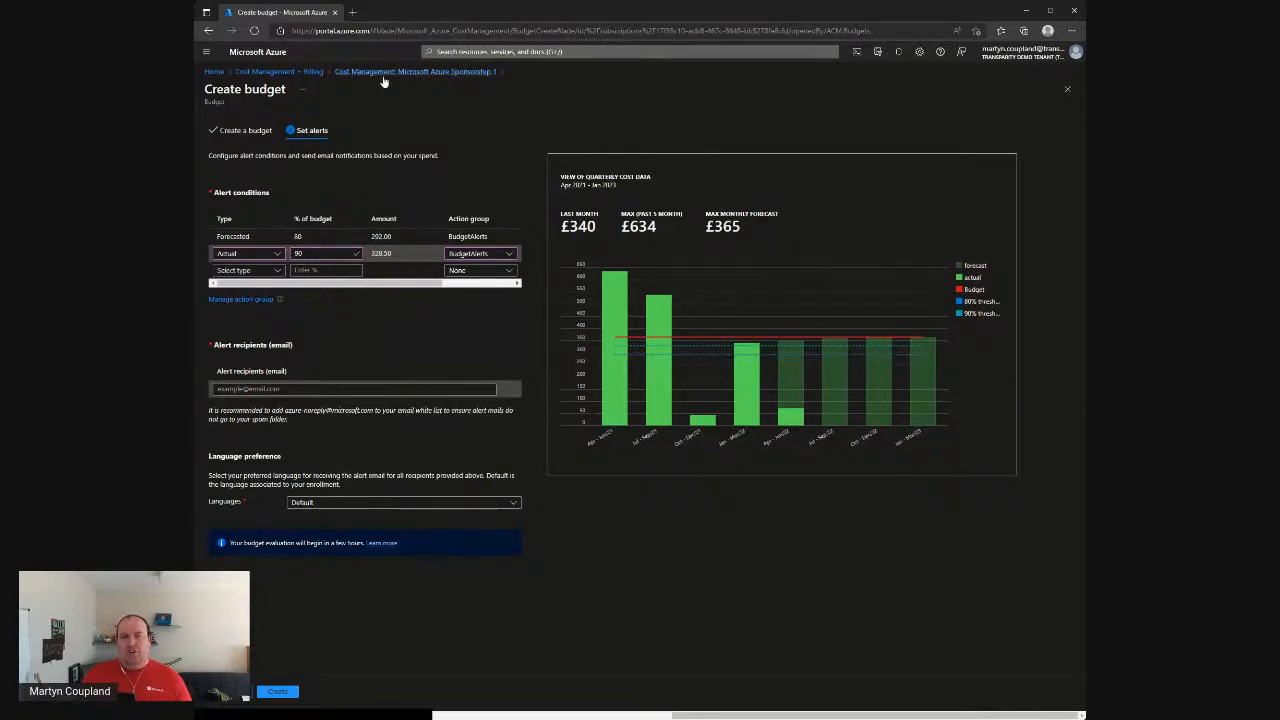
# Step: Leave the budget creation without creating it and open the Microsoft Azure Sponsorship 1 subscription's Cost analysis
pyautogui.click(420, 72)
pyautogui.click(691, 88)
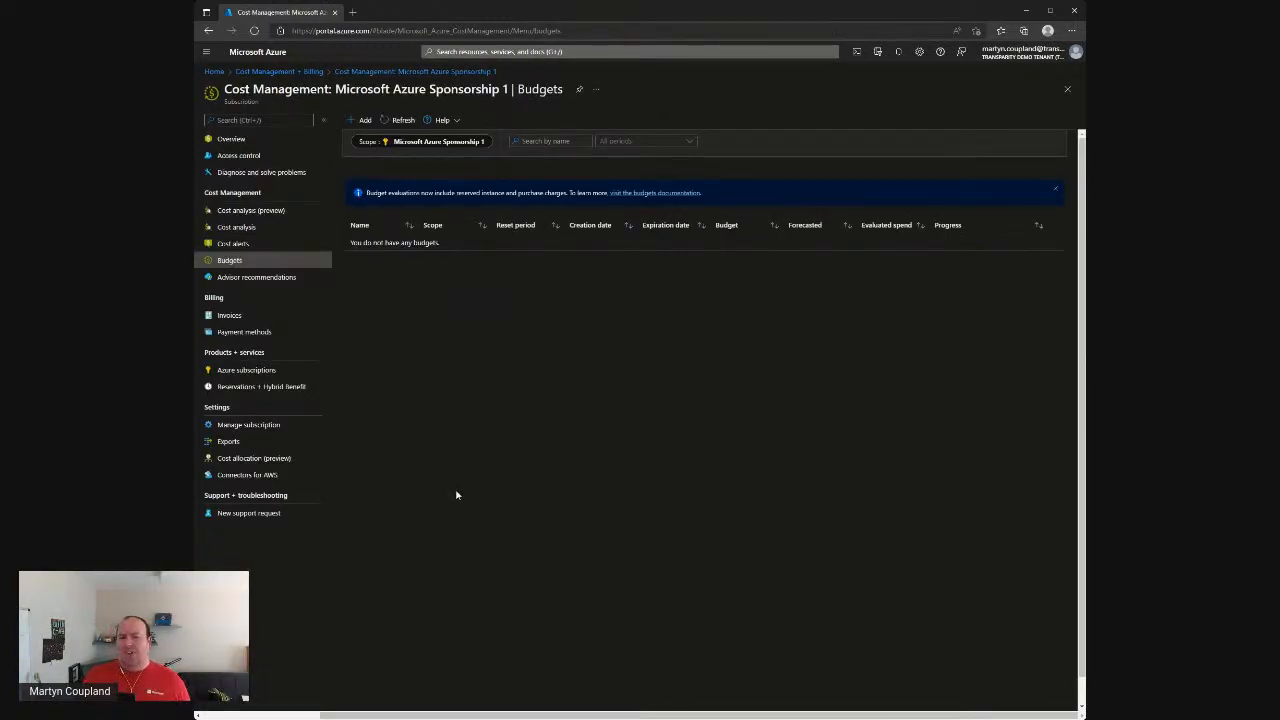
pyautogui.click(236, 228)
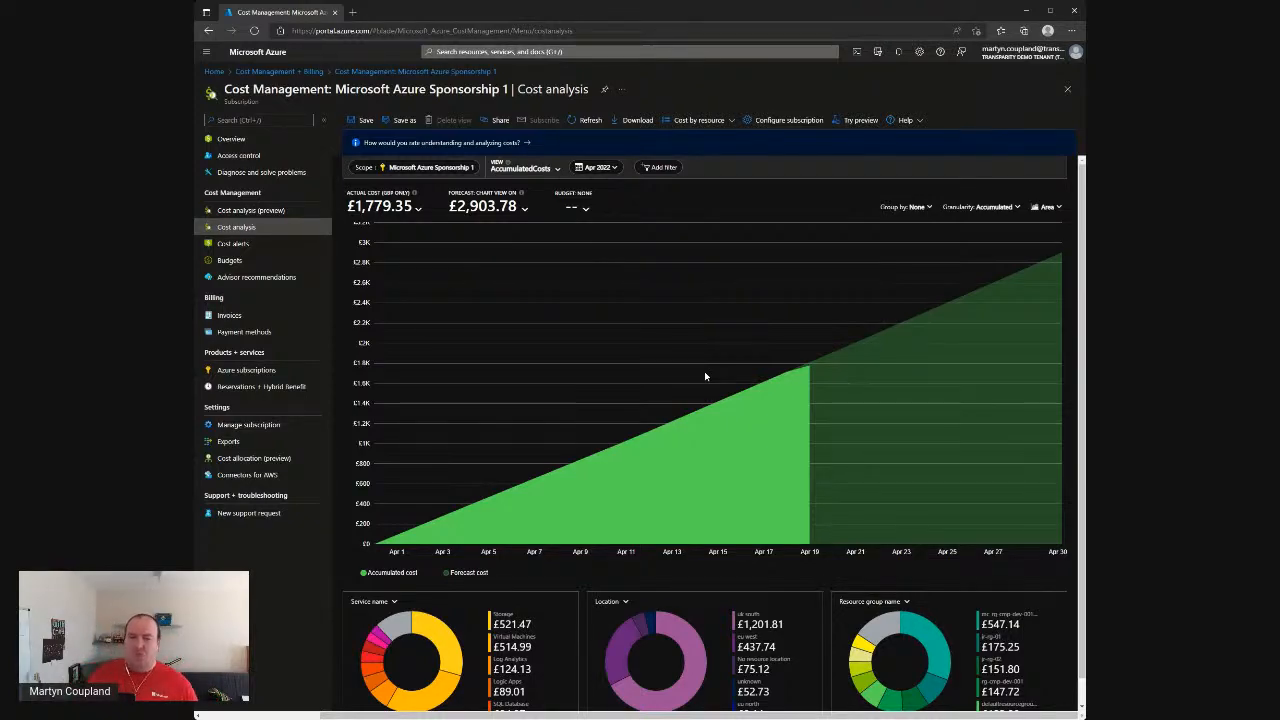
pyautogui.moveTo(706, 371)
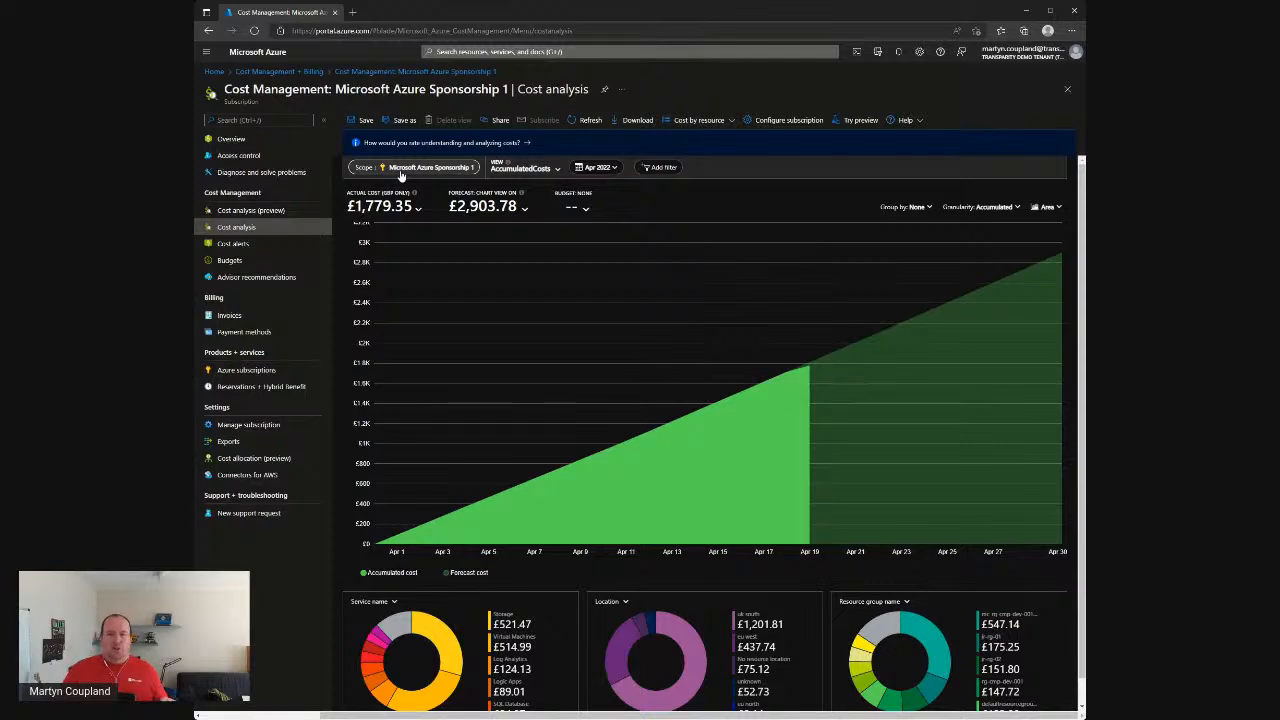
# Step: Review the built-in and preview cost views and the available date ranges for the cost analysis
pyautogui.click(522, 168)
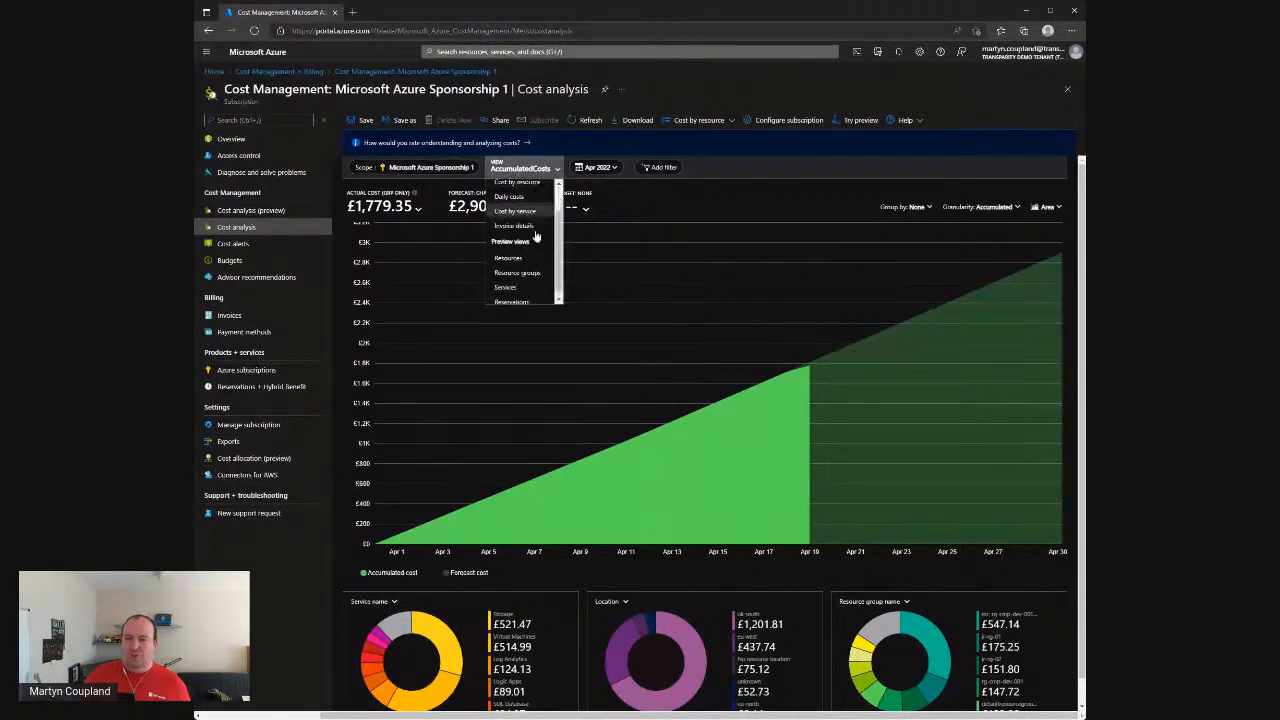
pyautogui.scroll(2, 536, 236)
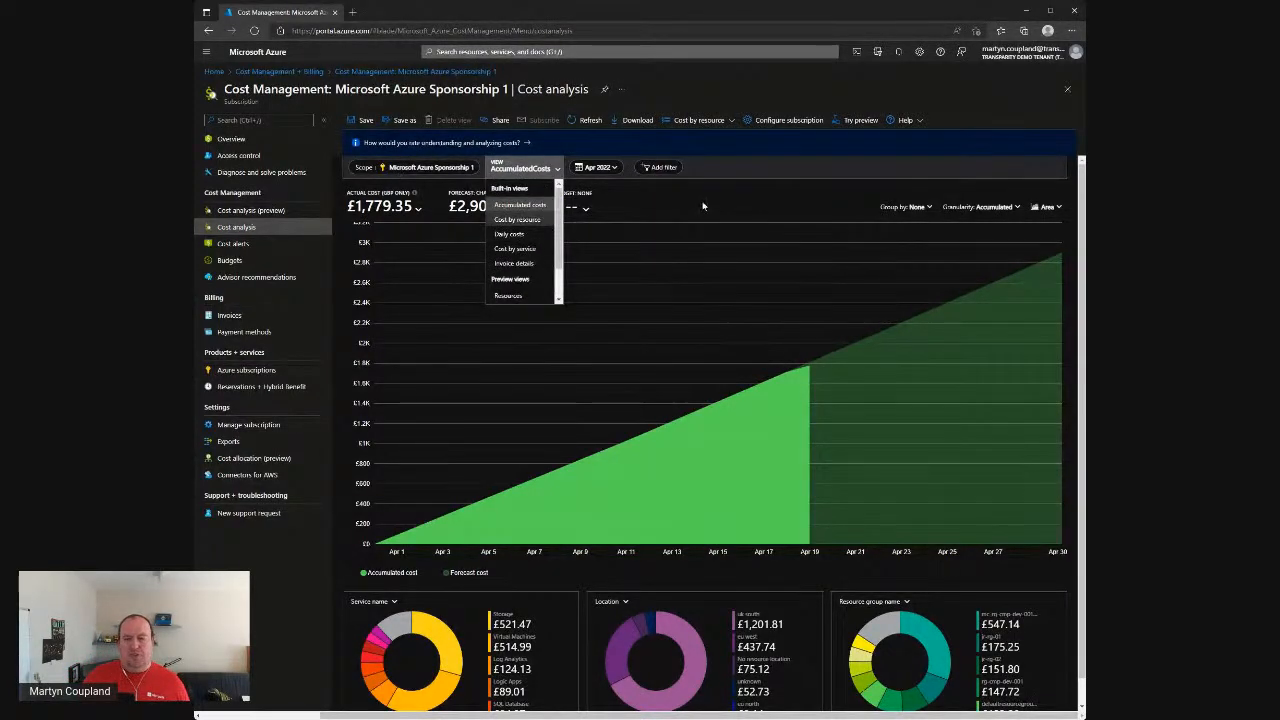
pyautogui.click(603, 168)
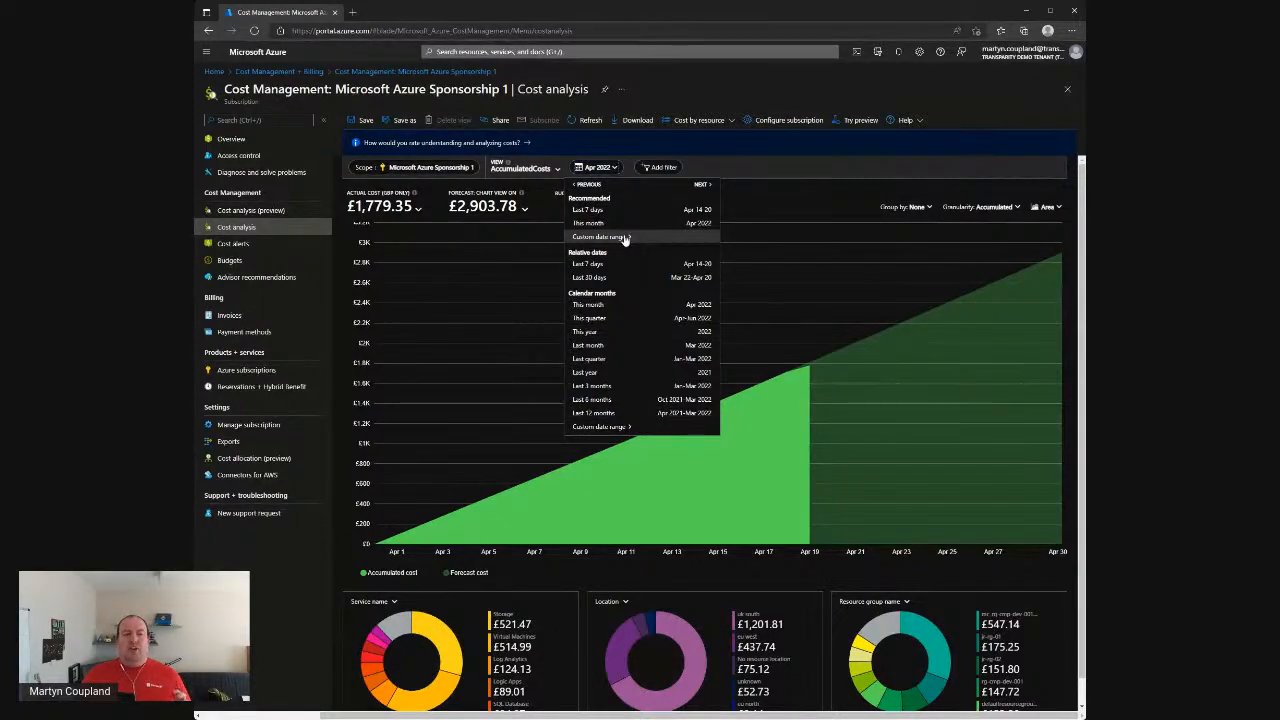
# Step: Browse the properties available for a new cost filter and discard the filter without choosing one
pyautogui.click(657, 168)
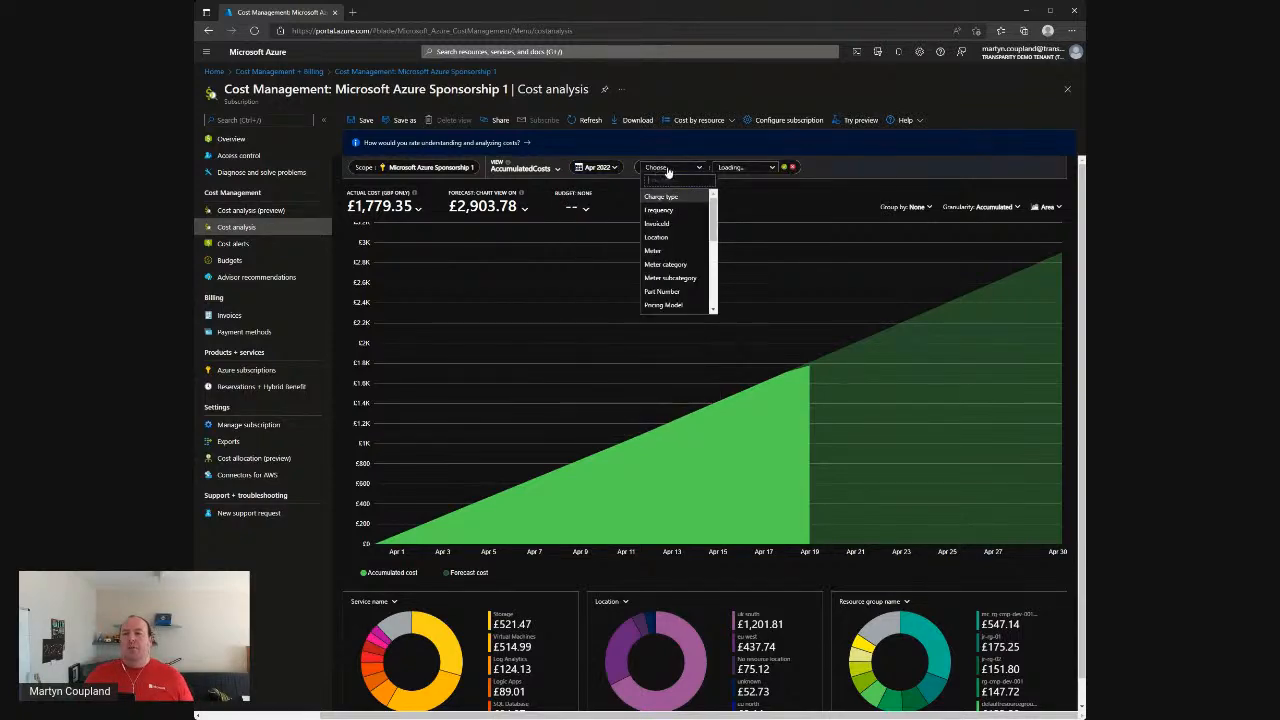
pyautogui.scroll(-3, 677, 207)
pyautogui.scroll(-3, 678, 250)
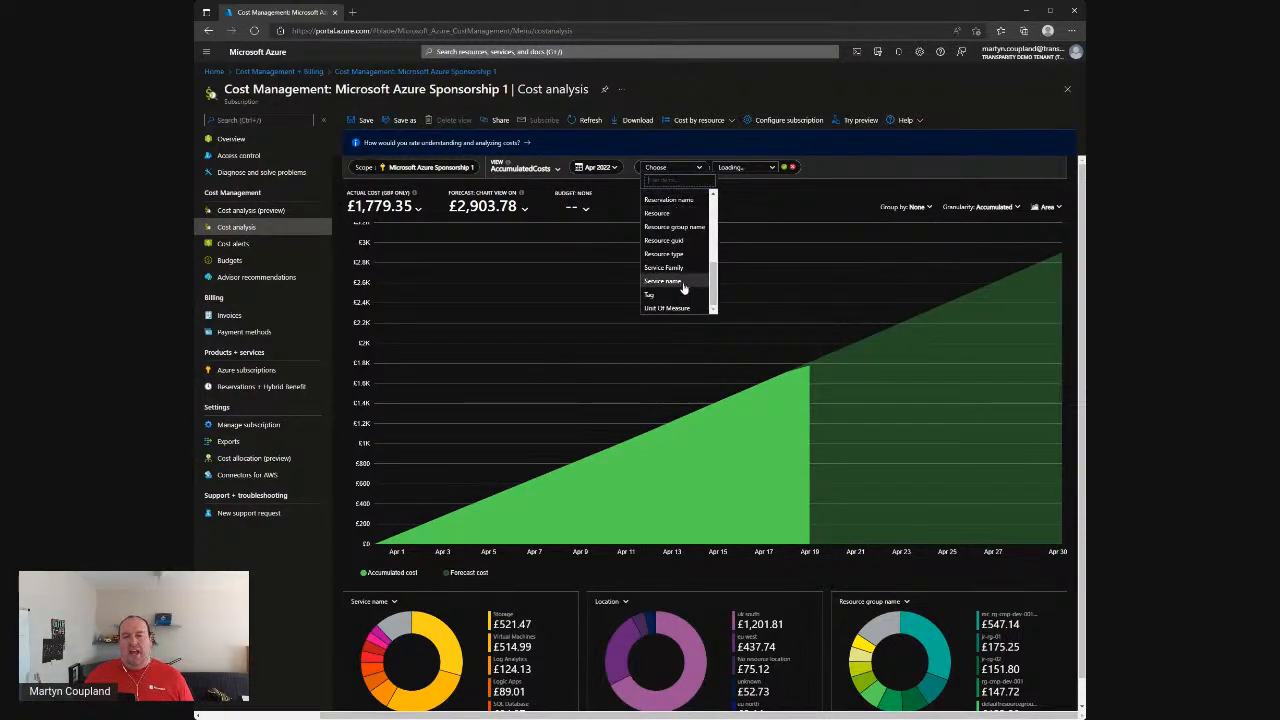
pyautogui.click(793, 168)
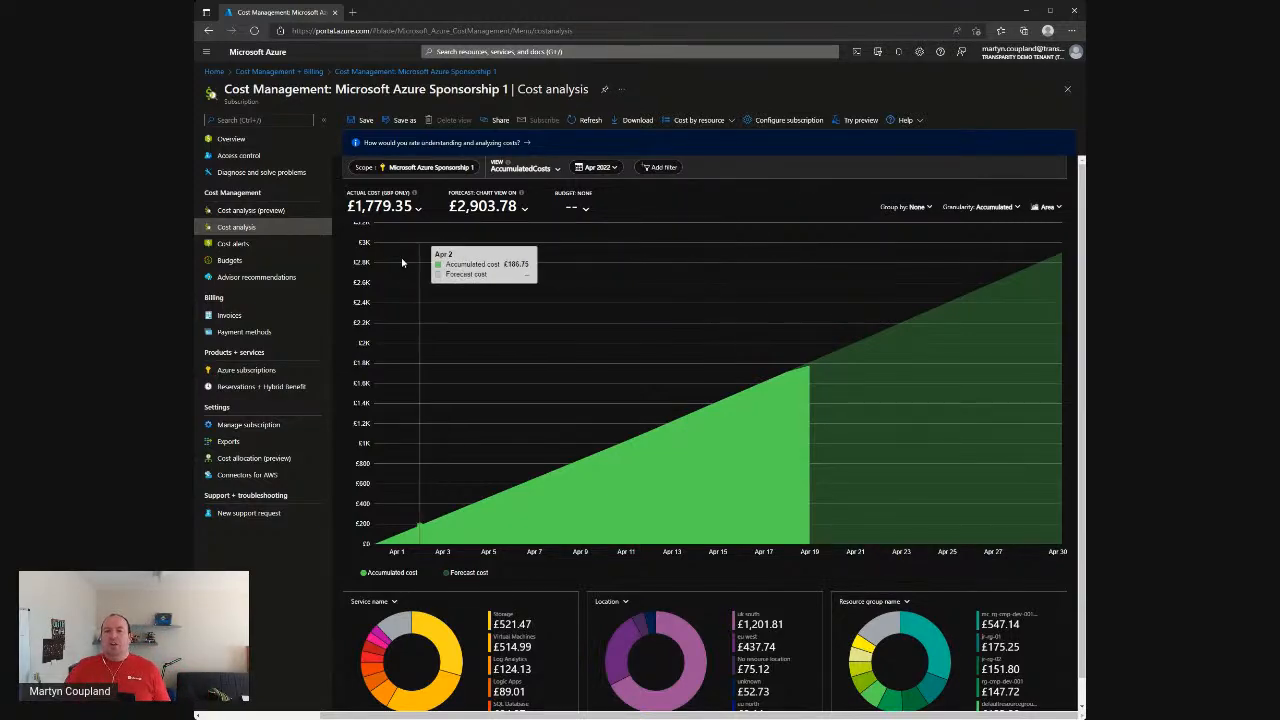
# Step: Switch the cost metric to Amortized cost and return it to Actual cost
pyautogui.click(388, 203)
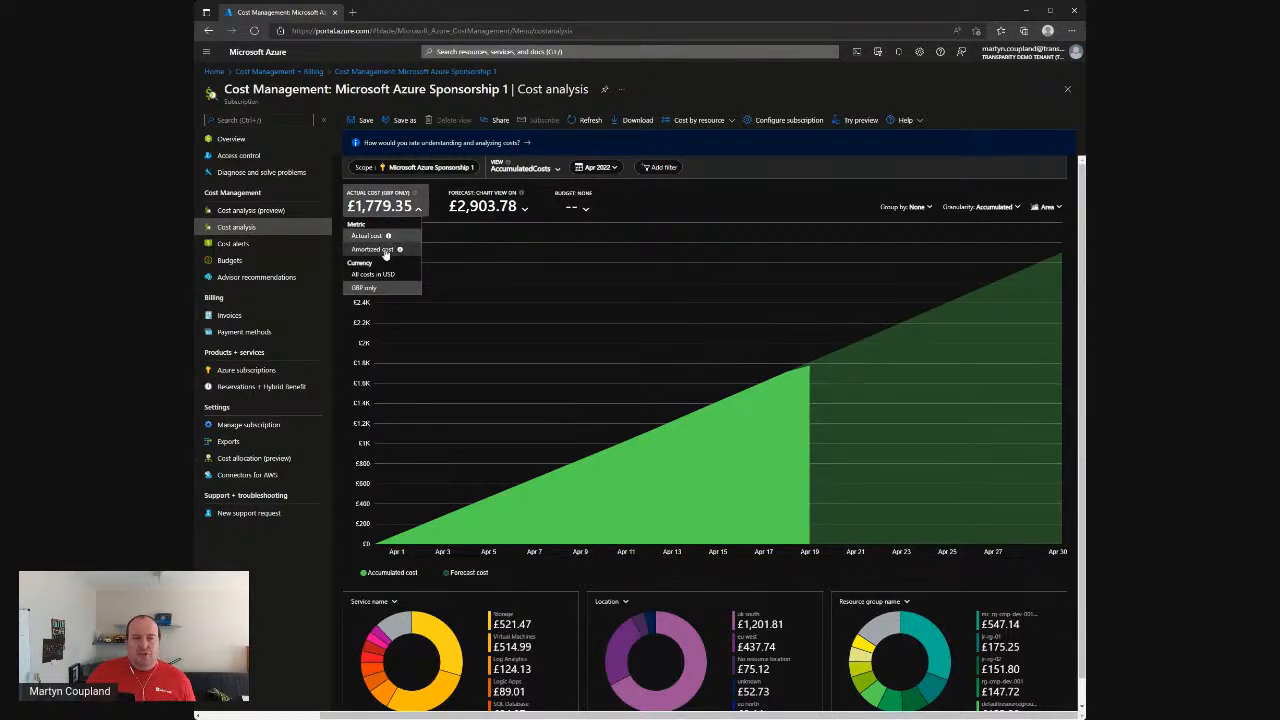
pyautogui.click(386, 250)
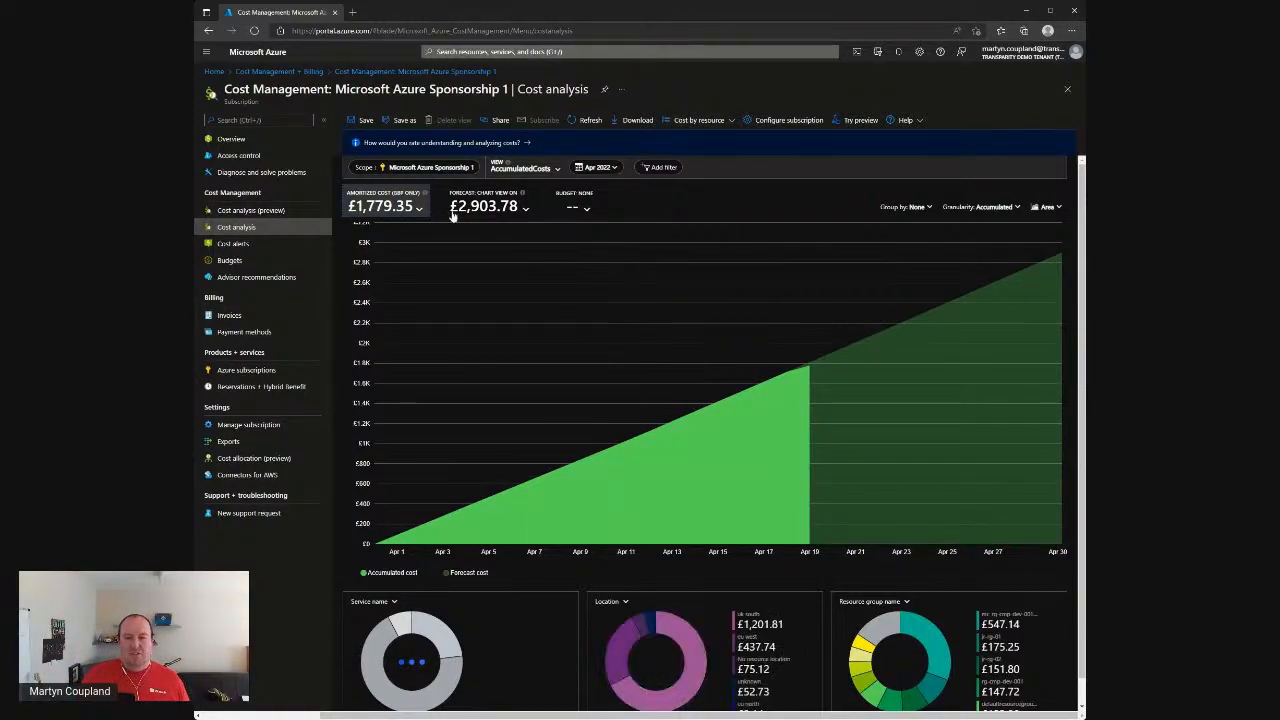
pyautogui.click(410, 212)
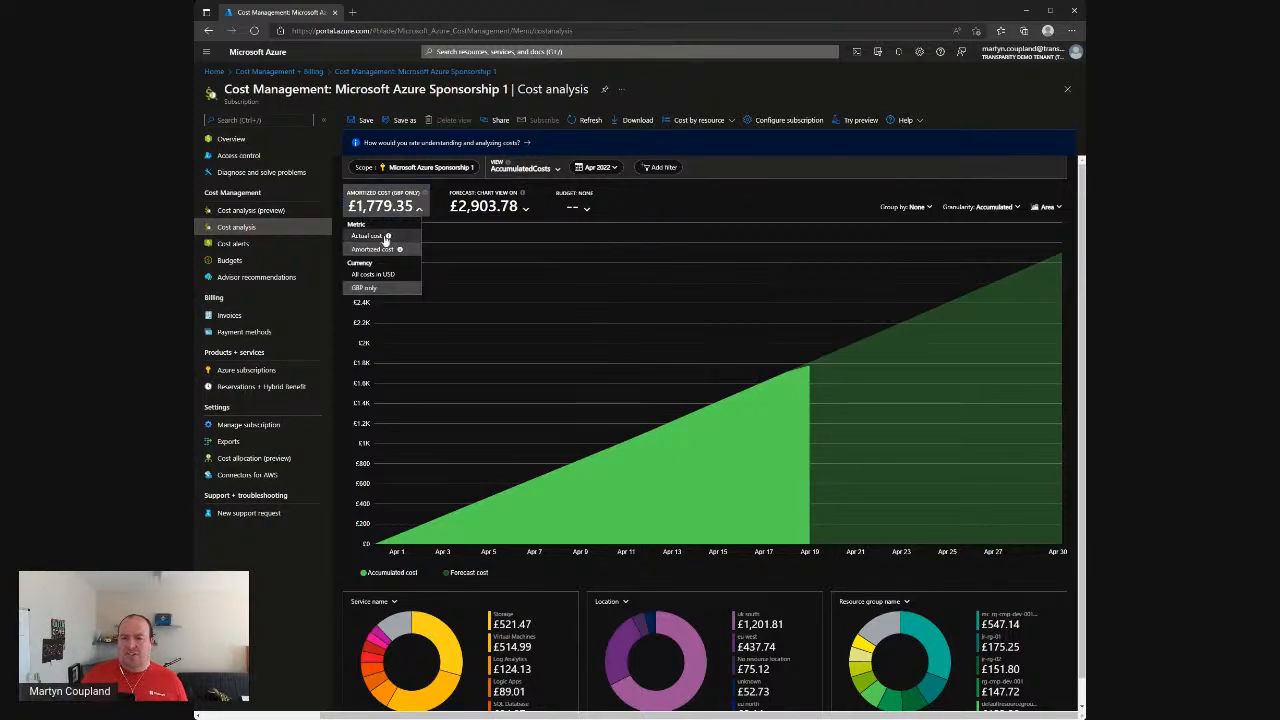
pyautogui.click(380, 240)
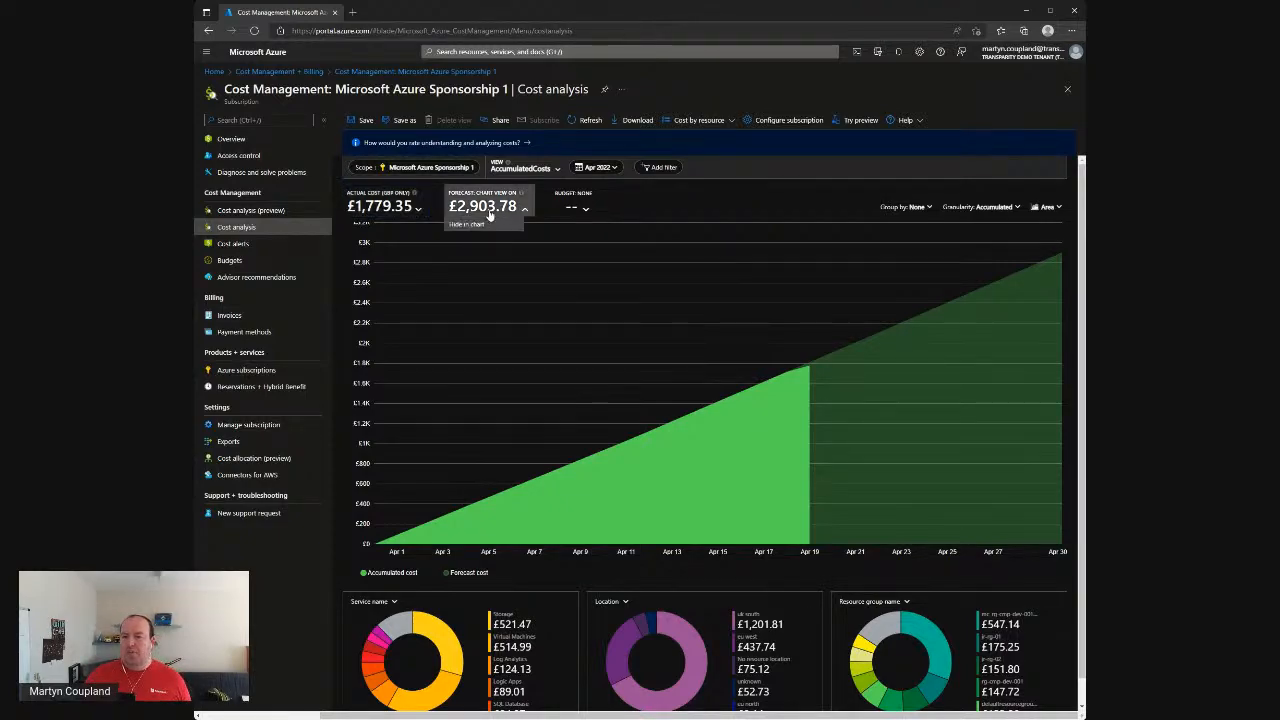
# Step: Hide the forecast in the chart and show it again, and check the budget options without choosing one
pyautogui.click(498, 214)
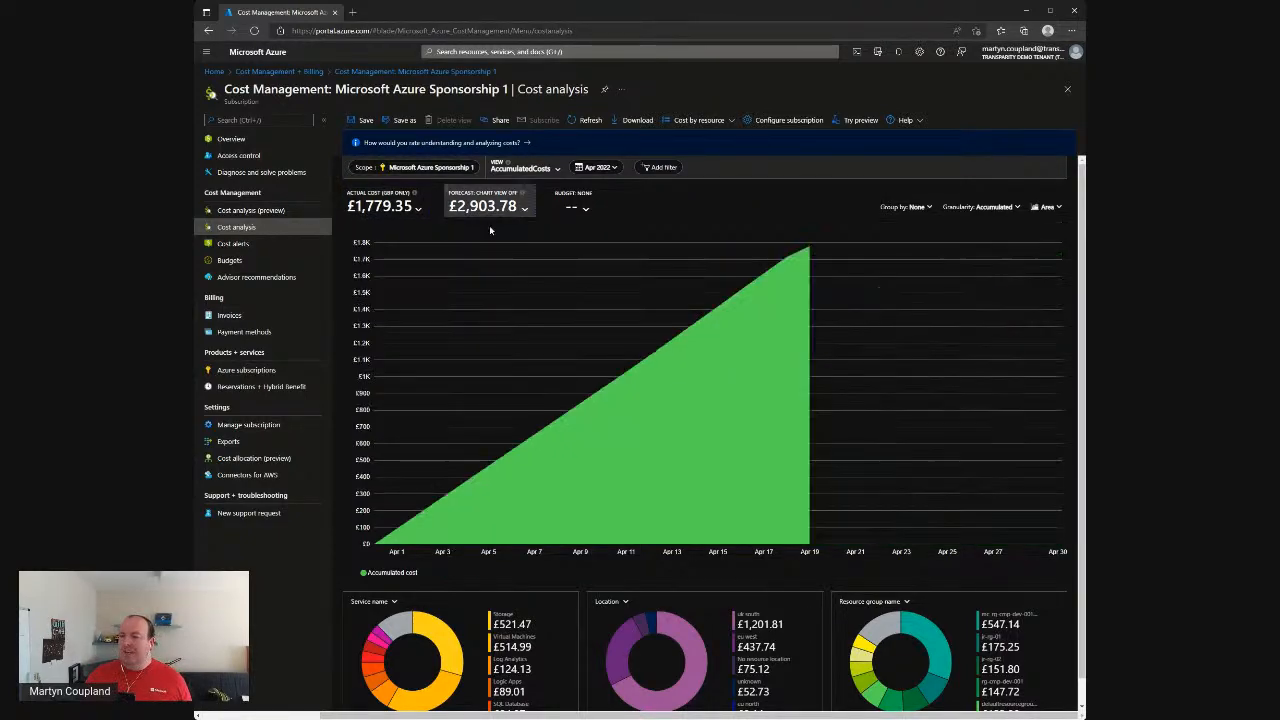
pyautogui.click(495, 212)
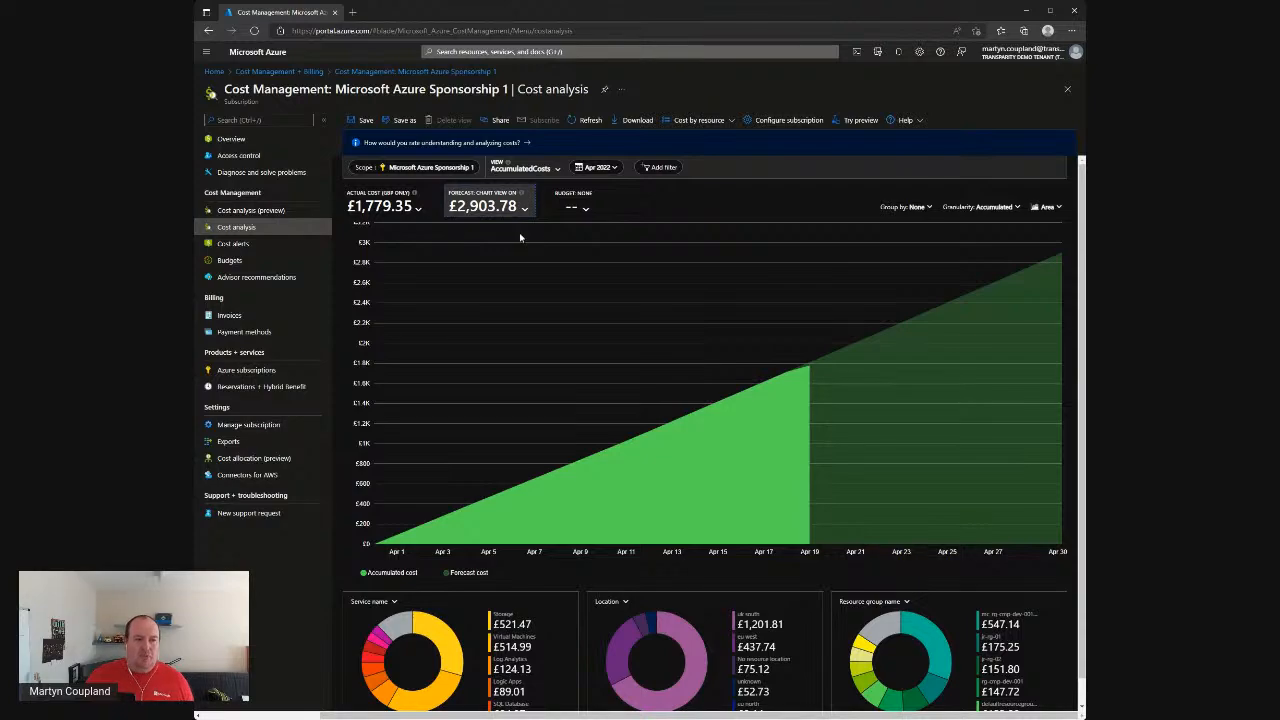
pyautogui.click(584, 212)
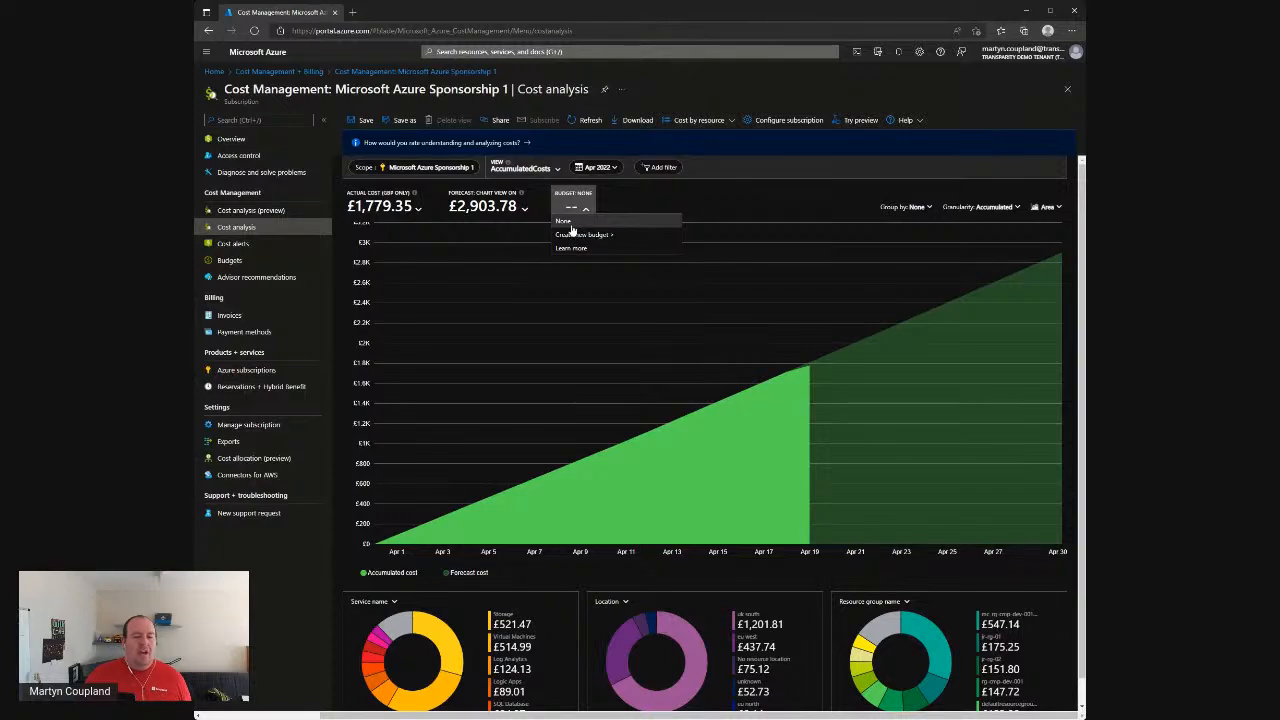
pyautogui.click(700, 199)
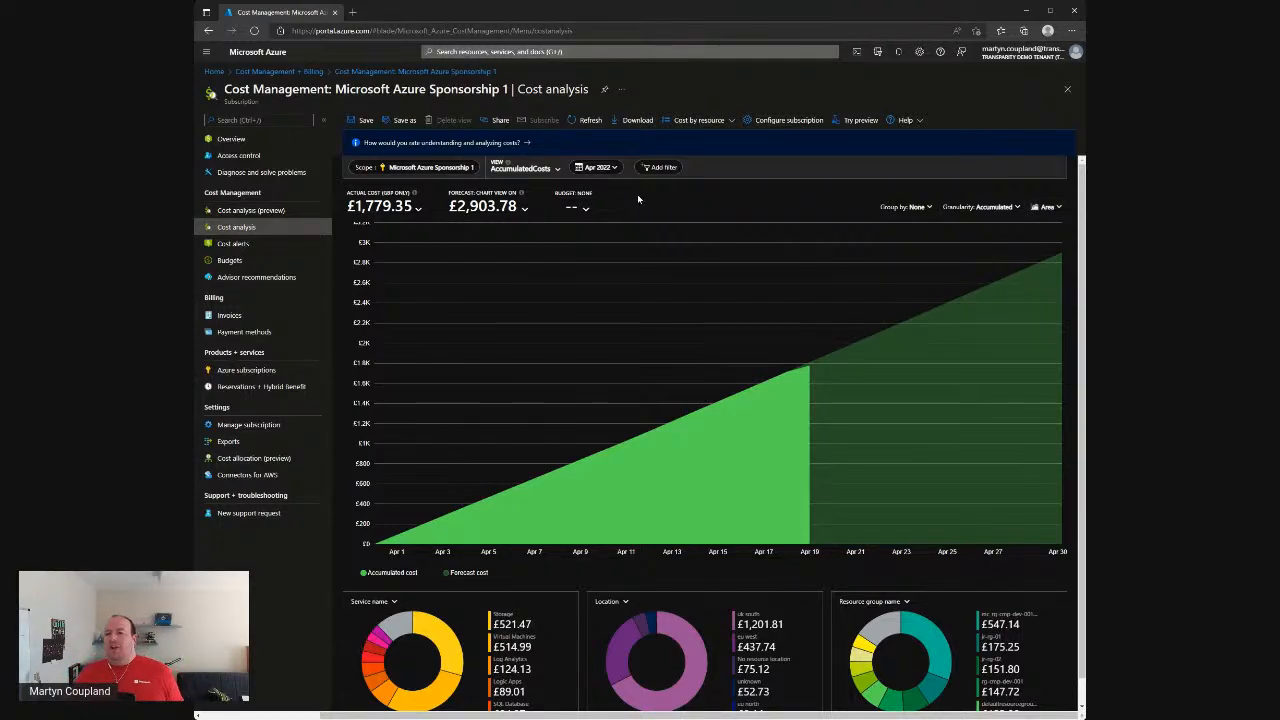
# Step: Show the costs for Last quarter (Jan-Mar 2022) with Monthly granularity as a Column (stacked) chart
pyautogui.click(604, 170)
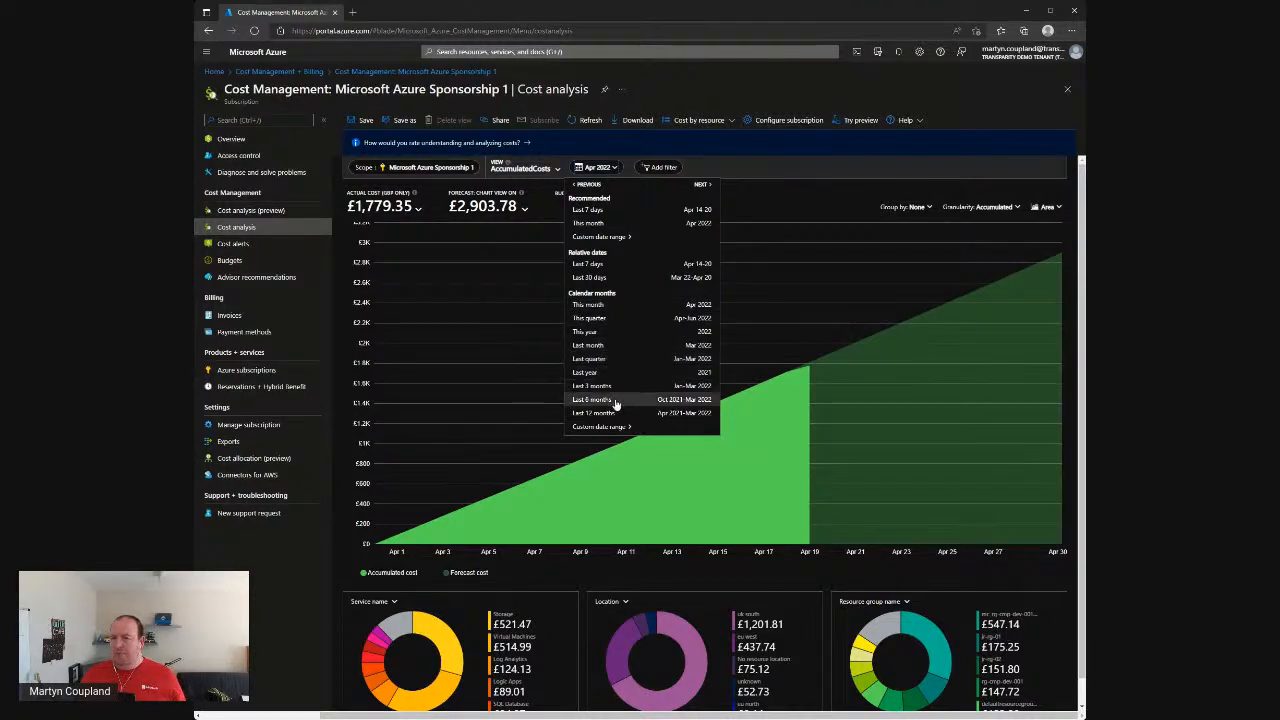
pyautogui.click(619, 361)
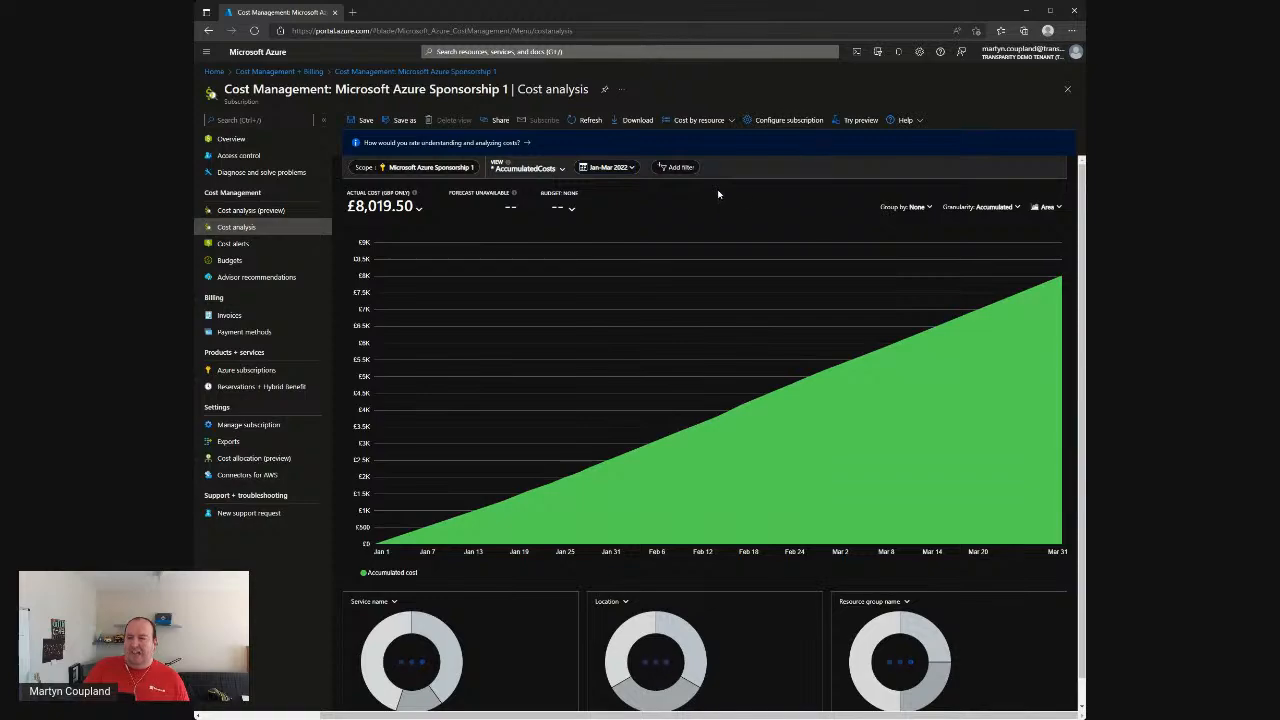
pyautogui.click(958, 207)
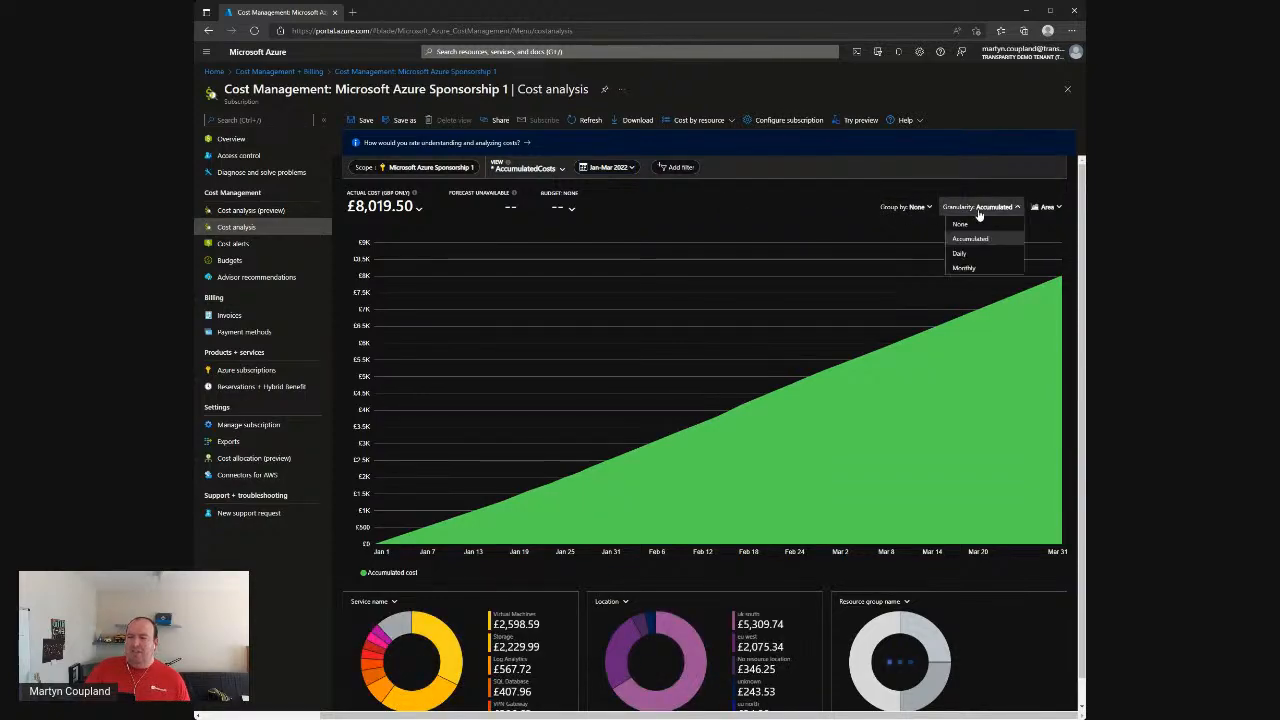
pyautogui.click(965, 268)
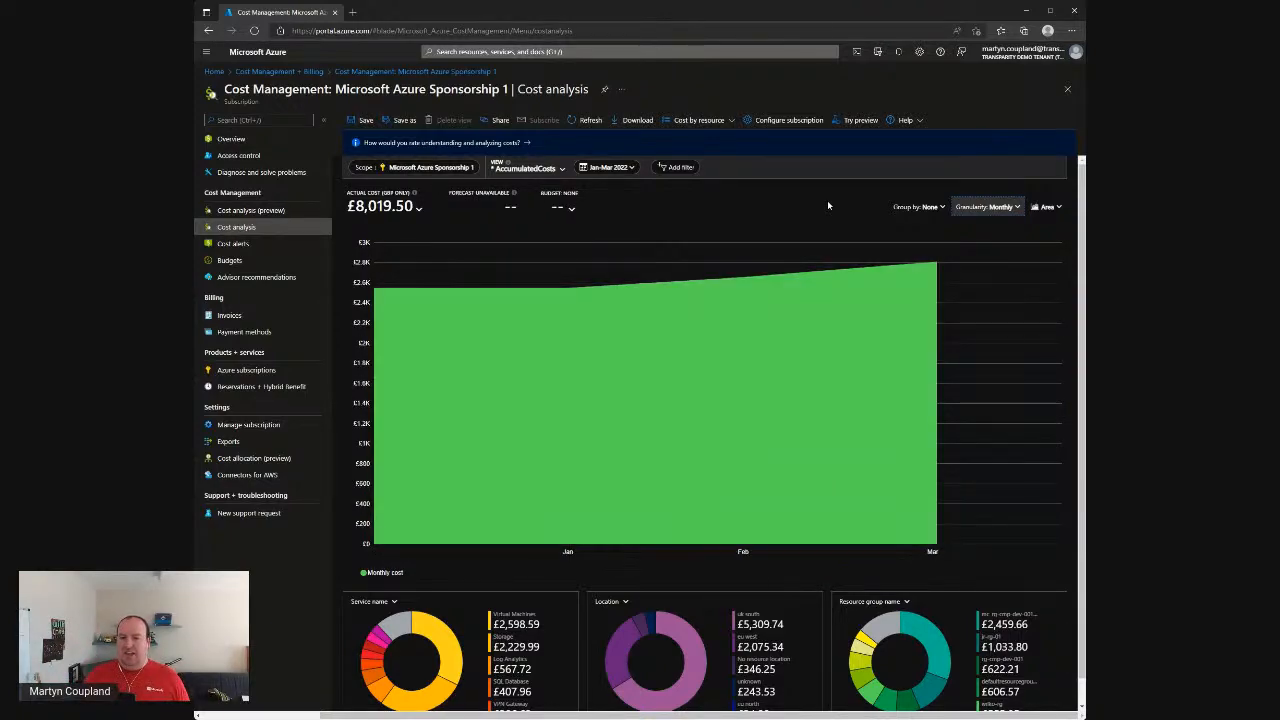
pyautogui.click(1047, 206)
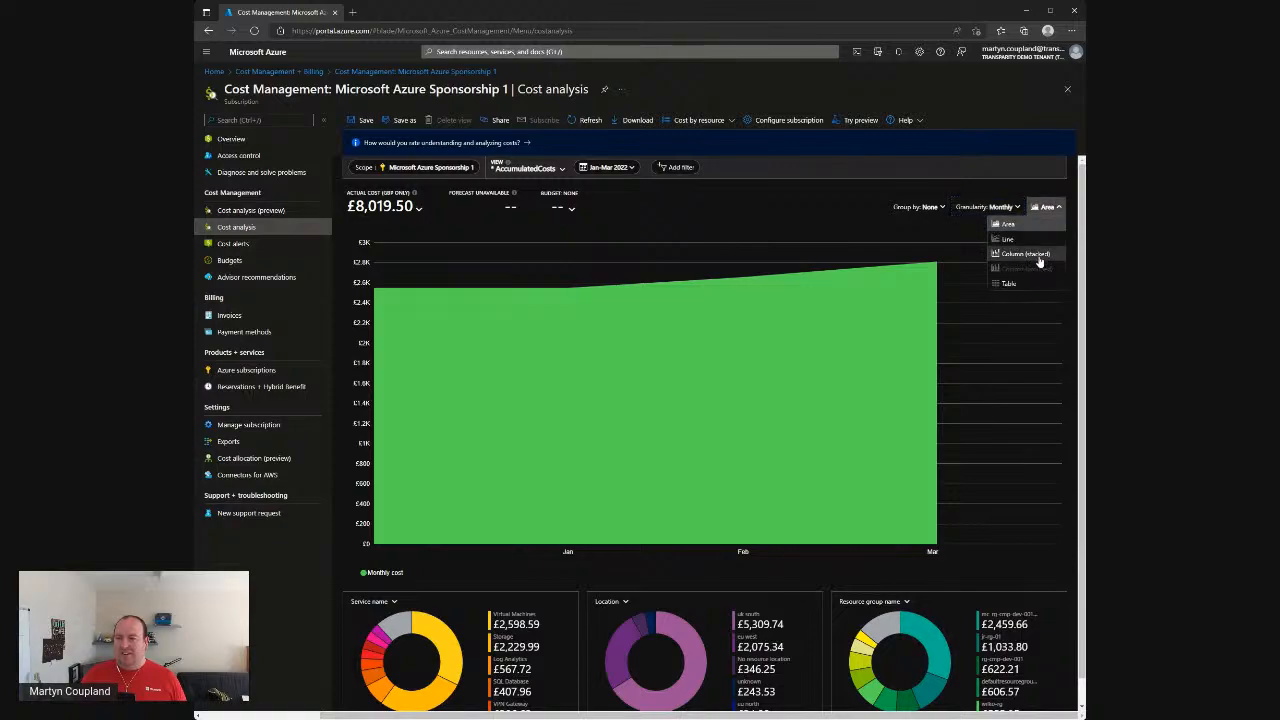
pyautogui.click(1020, 255)
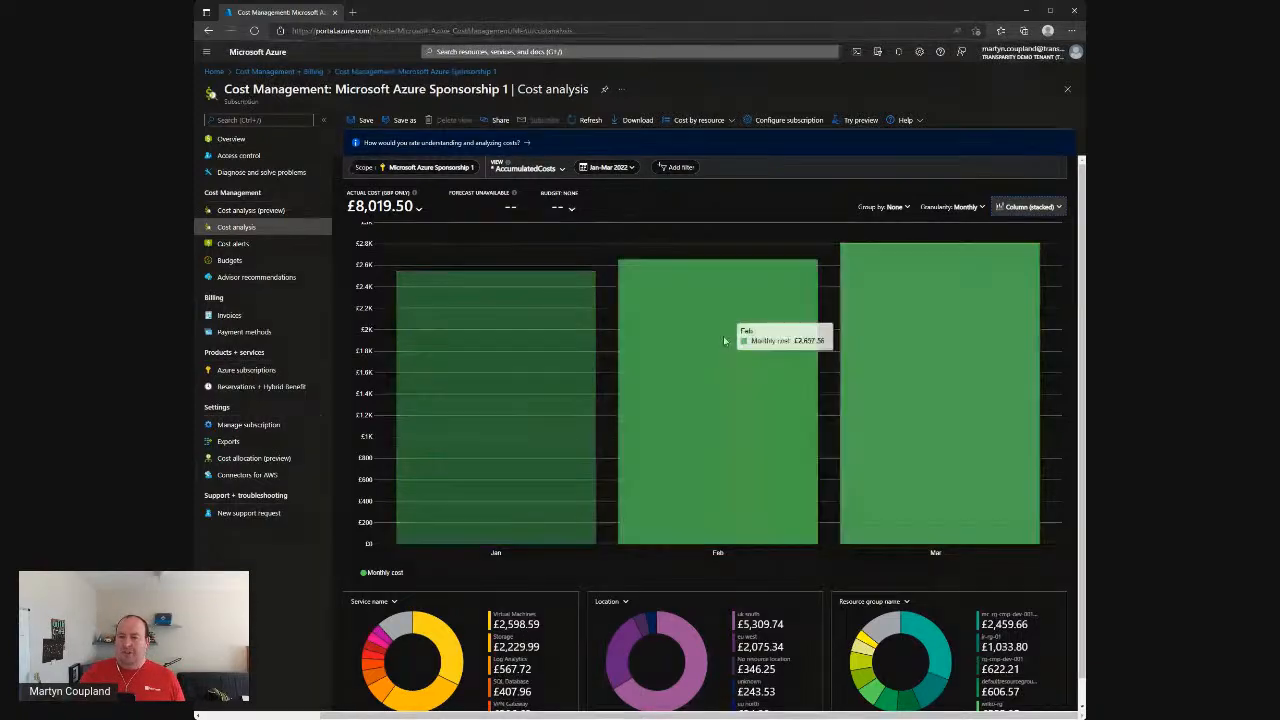
# Step: Extend the date range to Last 6 months and to Last 12 months, comparing the monthly costs in the chart
pyautogui.click(618, 168)
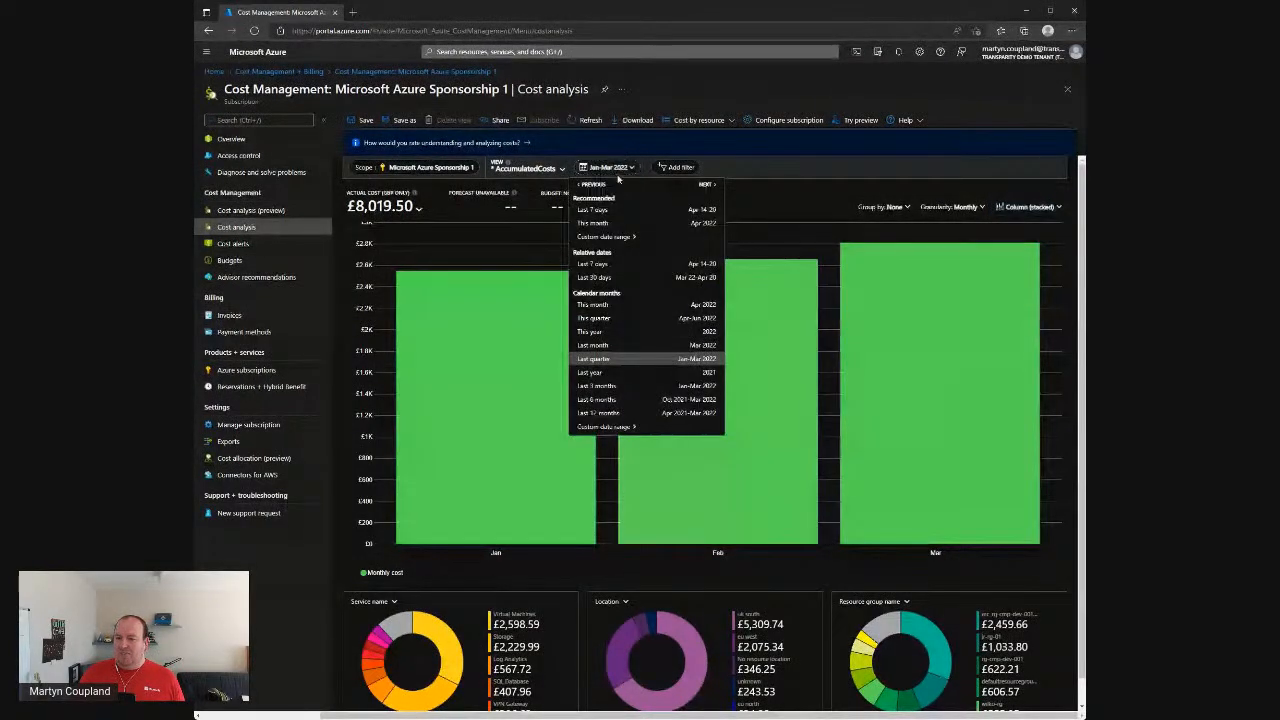
pyautogui.click(620, 400)
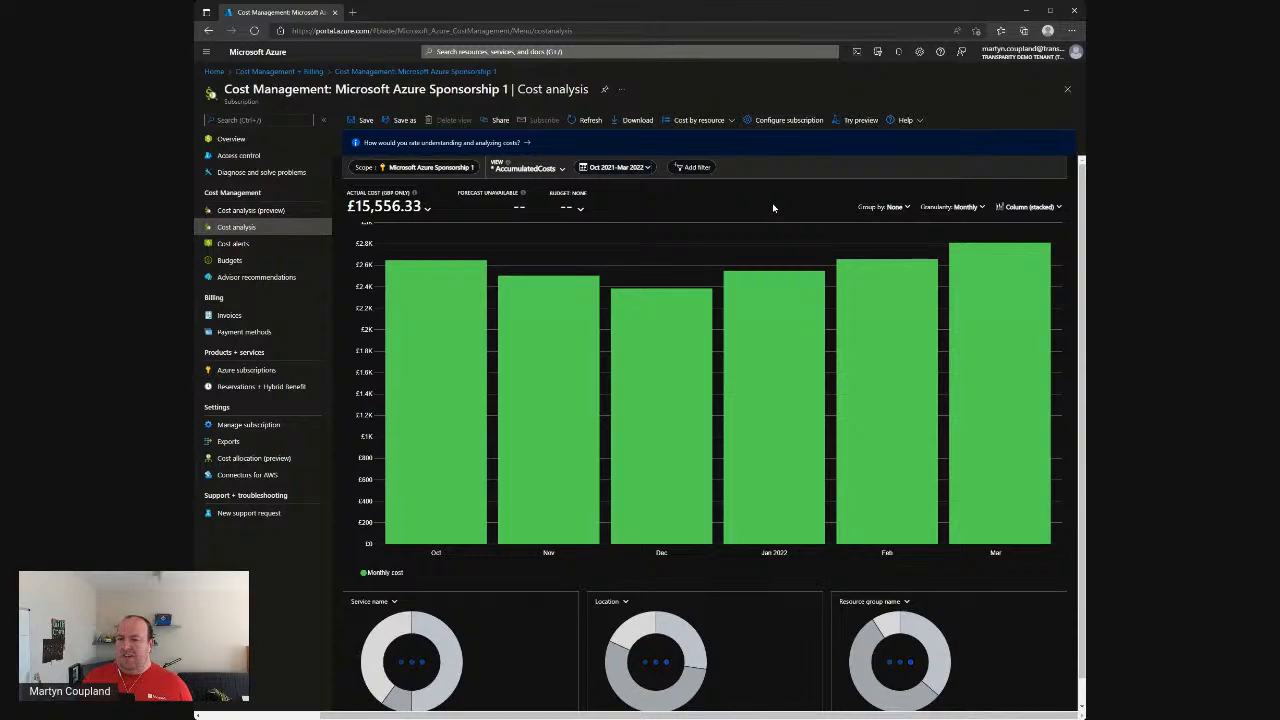
pyautogui.moveTo(737, 322)
pyautogui.moveTo(674, 349)
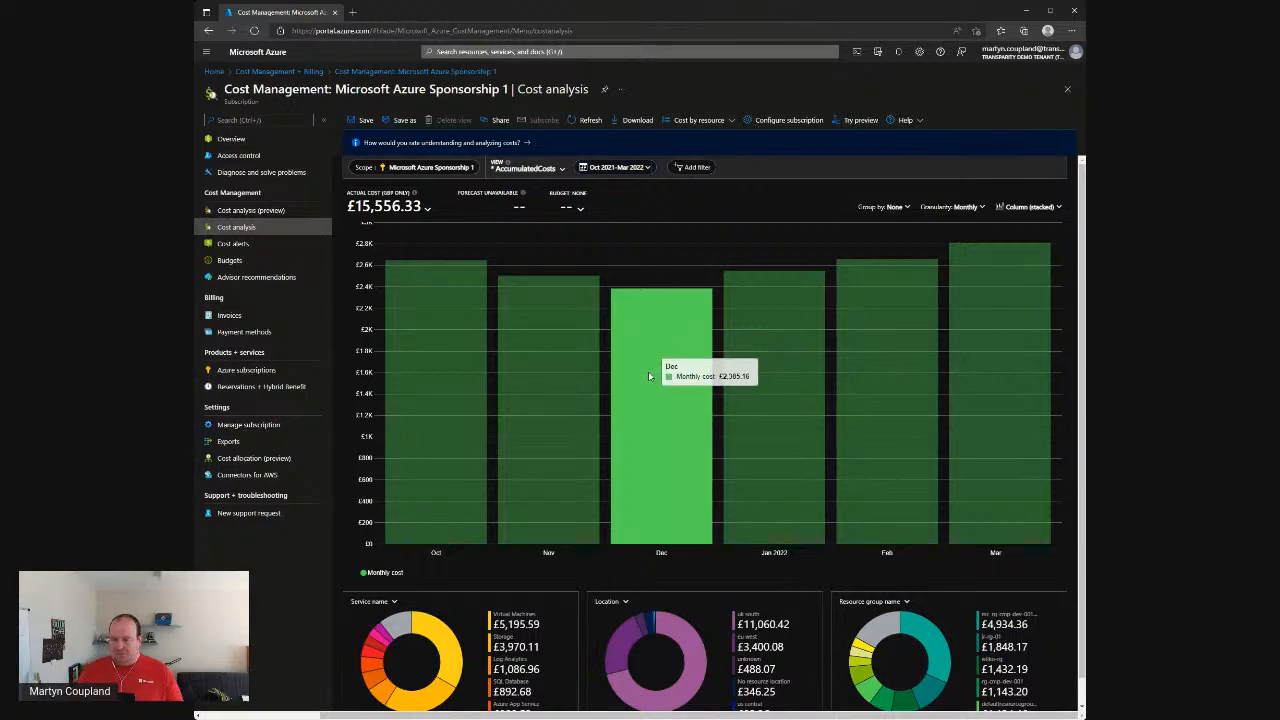
pyautogui.click(603, 168)
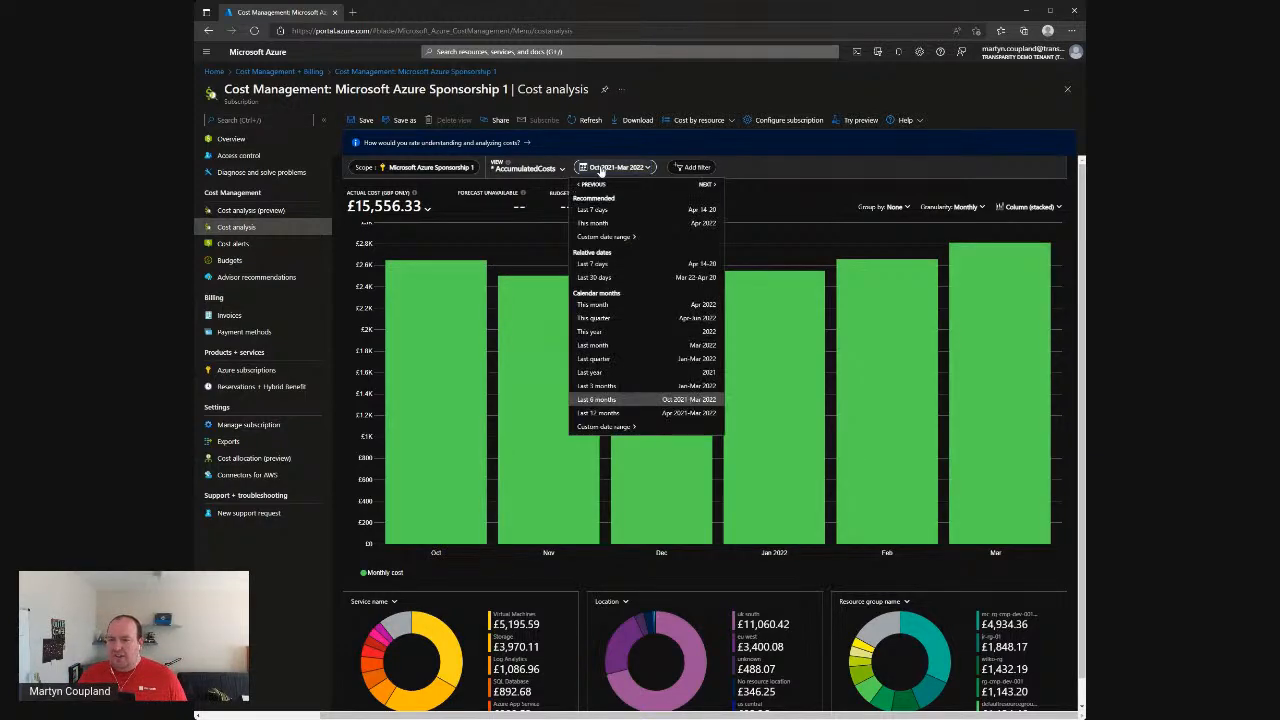
pyautogui.click(604, 413)
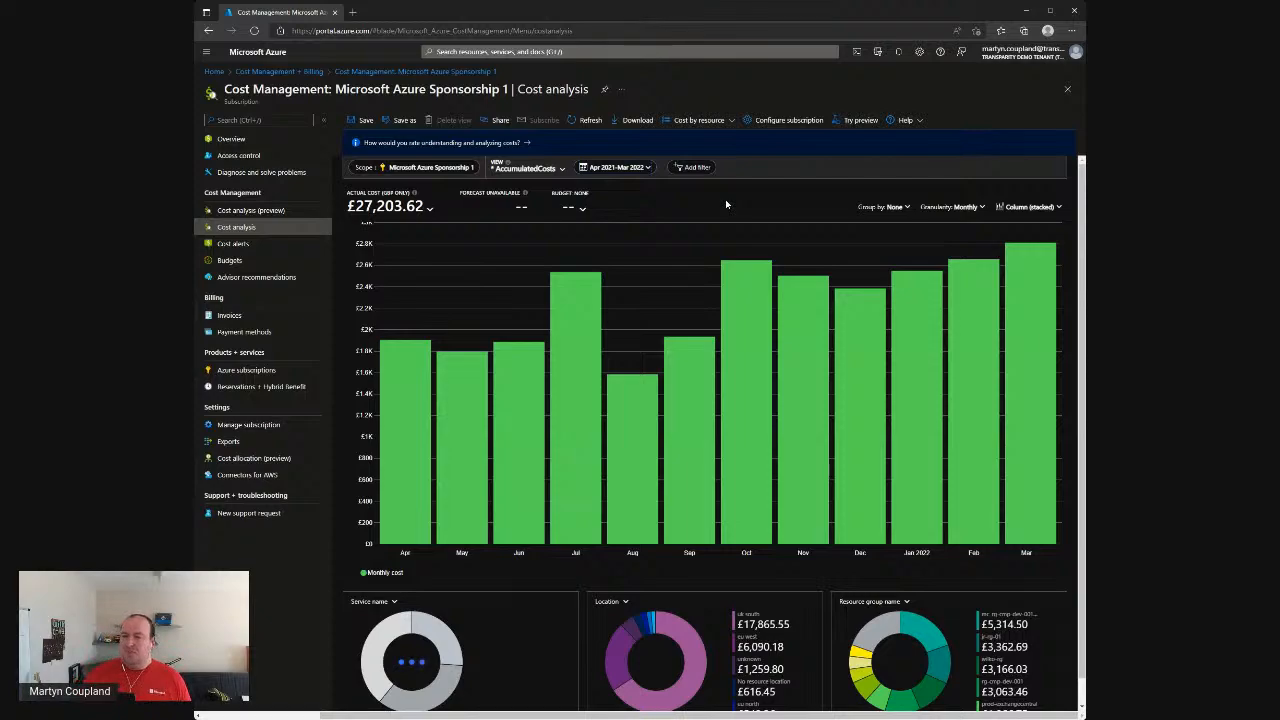
pyautogui.moveTo(698, 381)
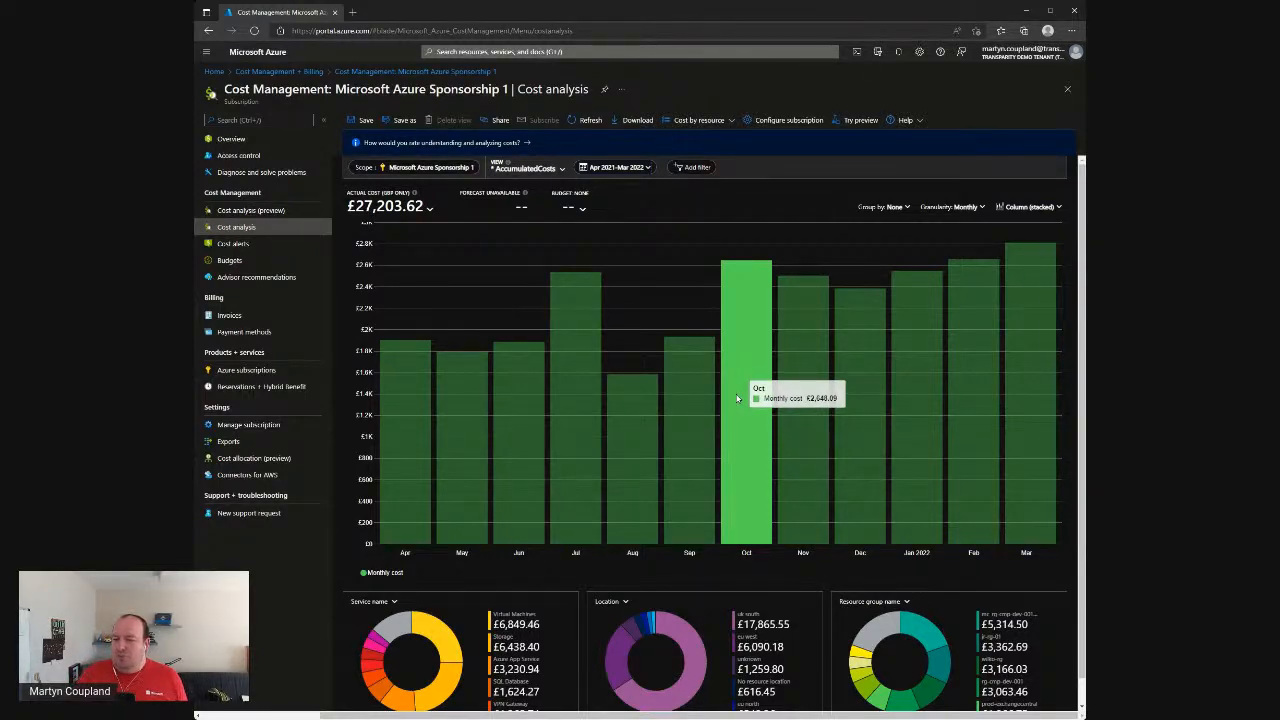
# Step: Apply a custom date range covering September to October 2021 to the cost chart
pyautogui.click(603, 169)
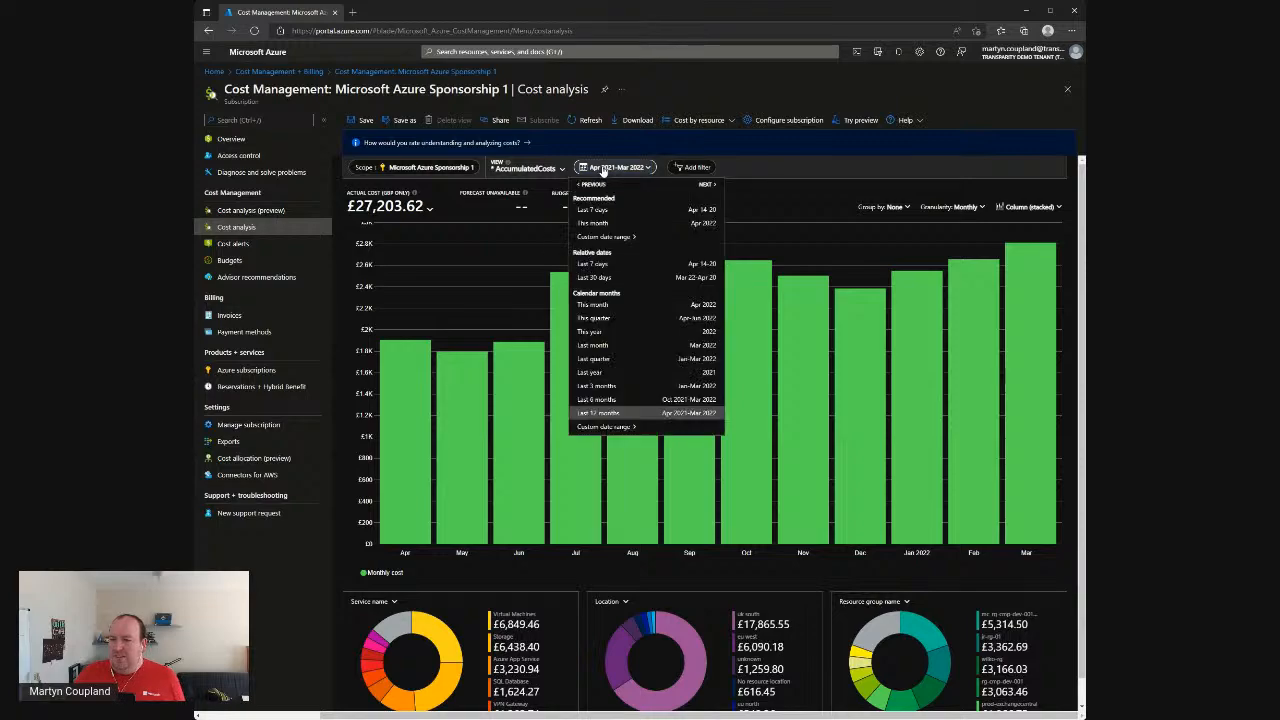
pyautogui.click(627, 238)
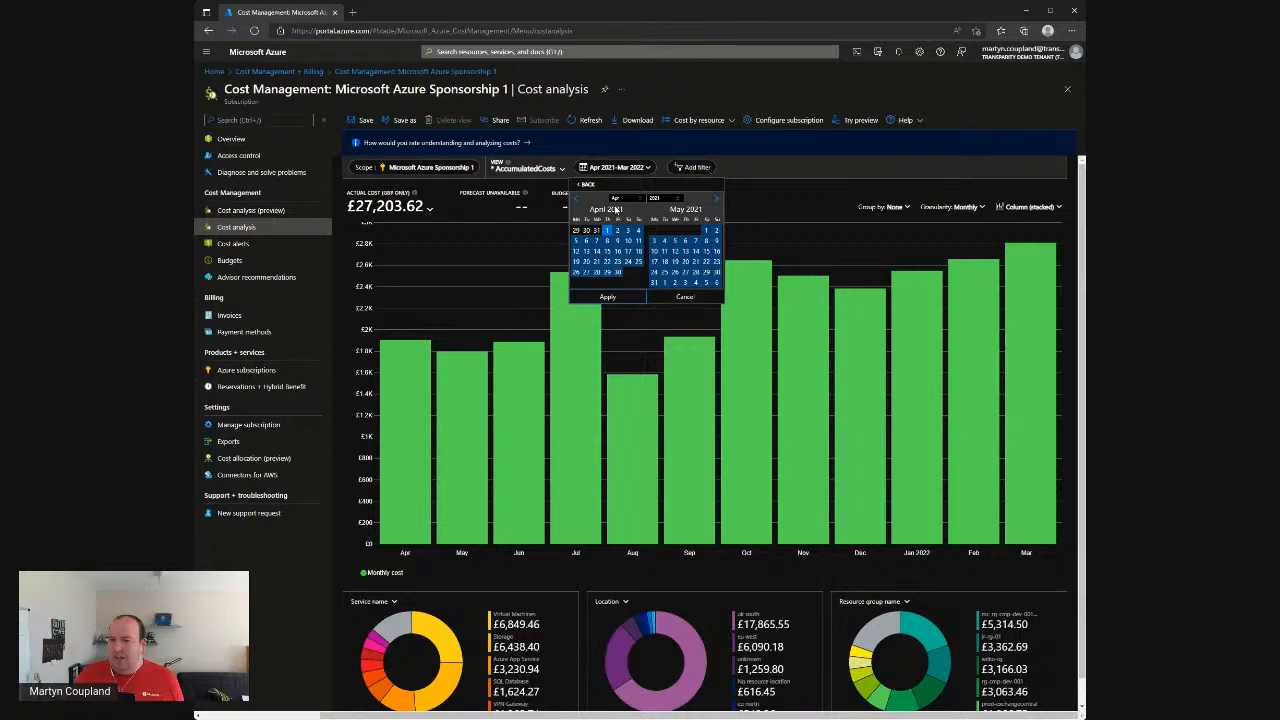
pyautogui.click(616, 209)
pyautogui.click(597, 232)
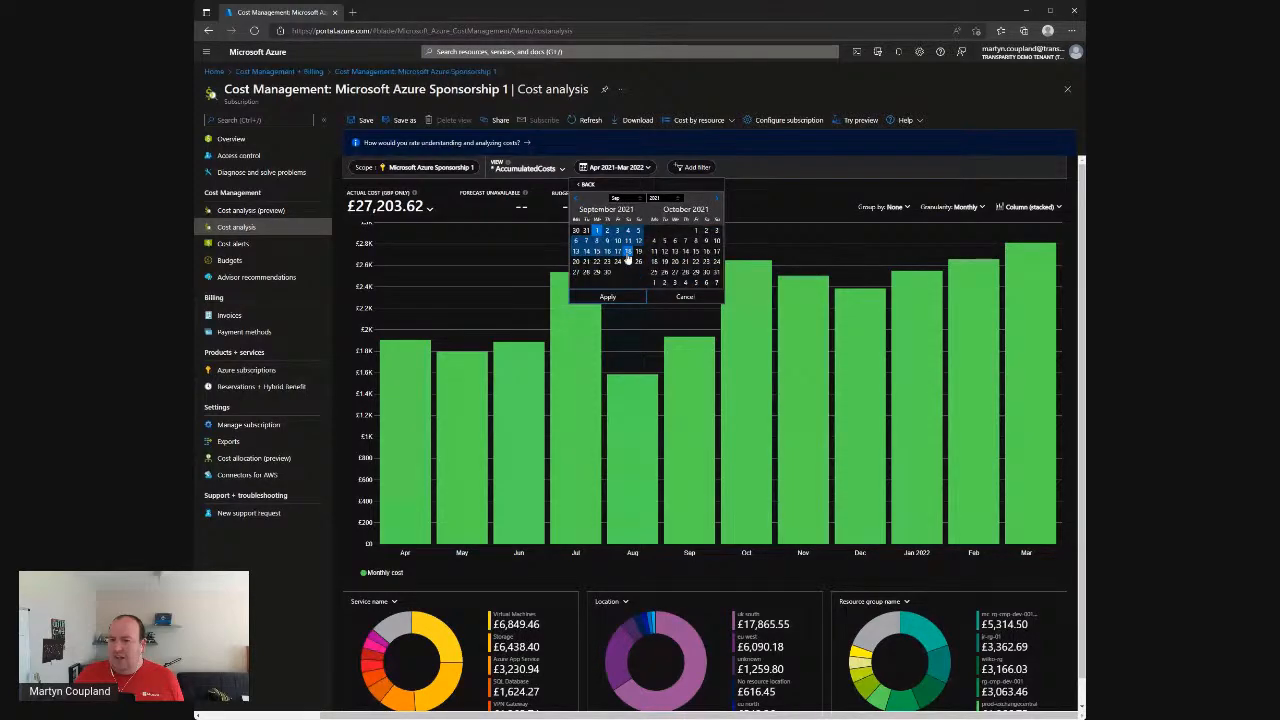
pyautogui.click(607, 297)
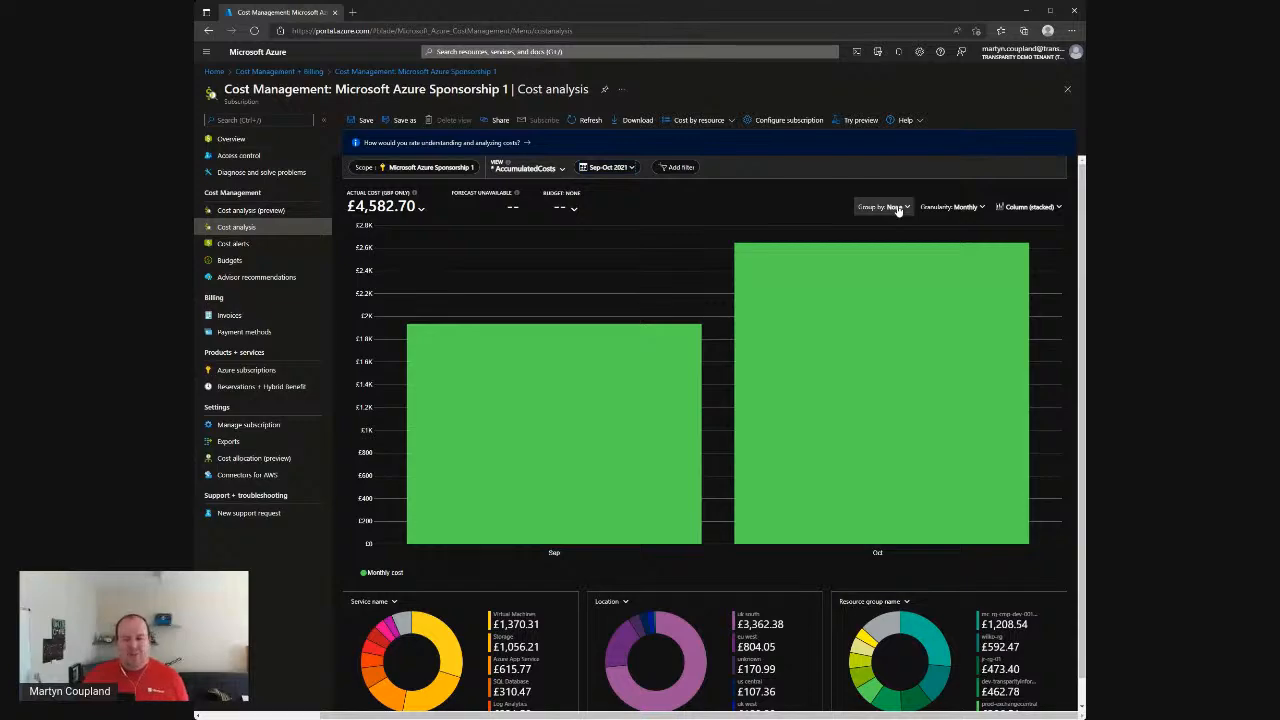
# Step: Group the costs by Service name and inspect the Virtual Machines and Azure App Service costs for September
pyautogui.click(897, 208)
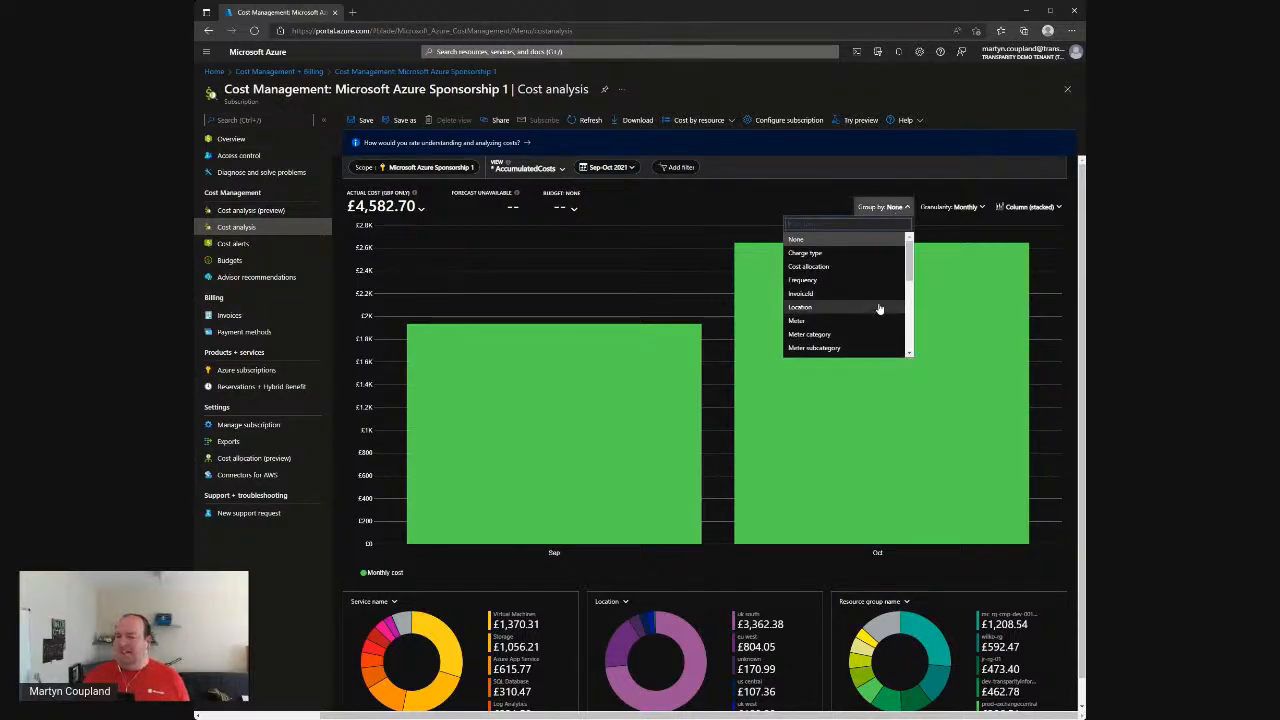
pyautogui.scroll(-3, 880, 310)
pyautogui.scroll(-2, 843, 341)
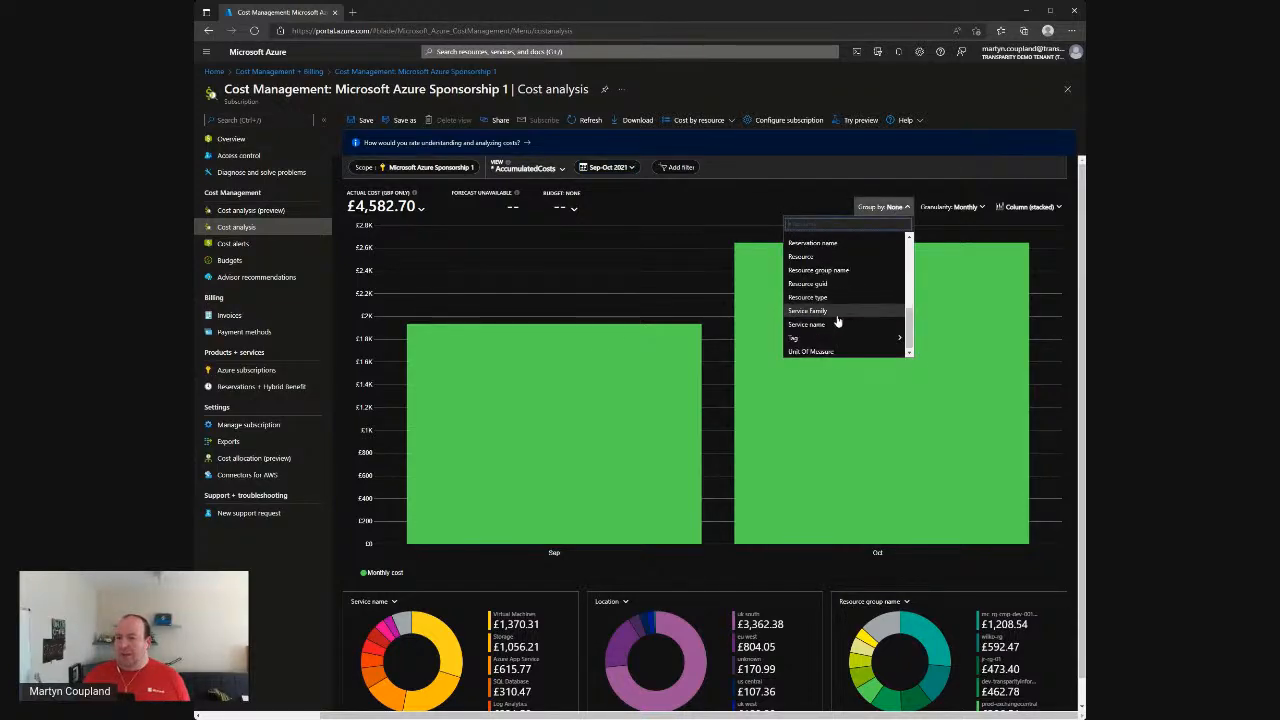
pyautogui.click(835, 324)
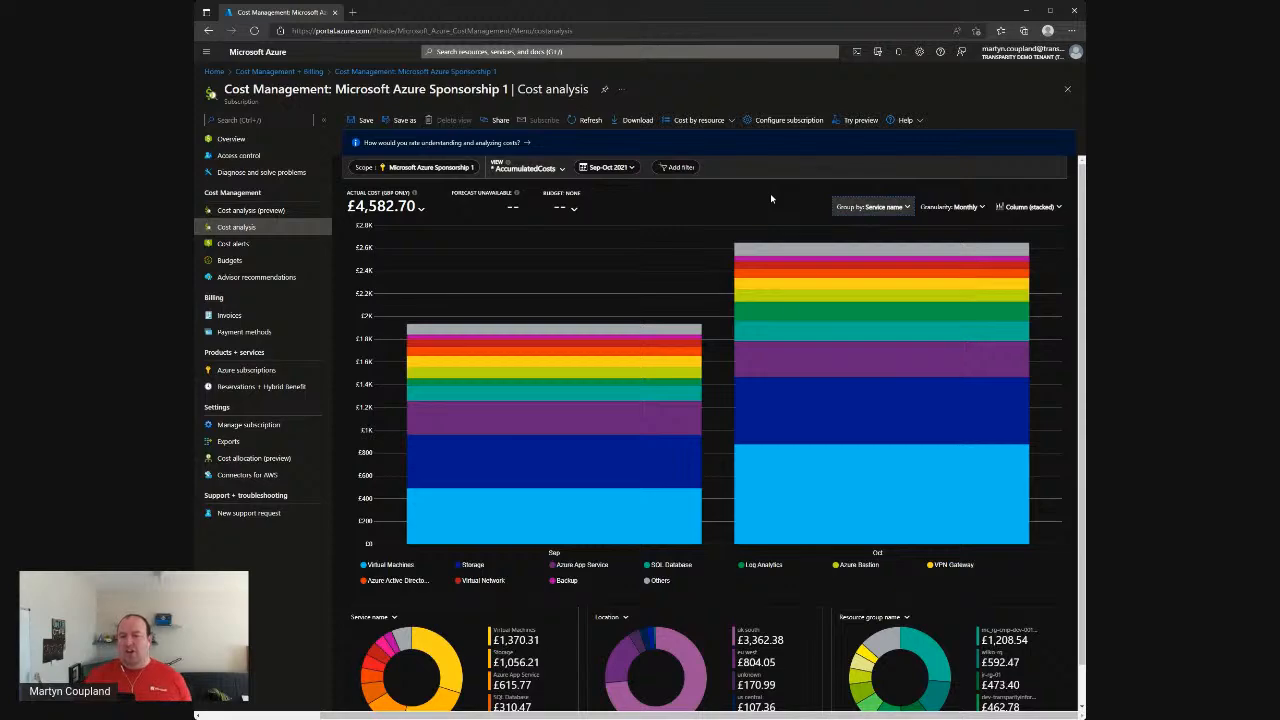
pyautogui.moveTo(496, 490)
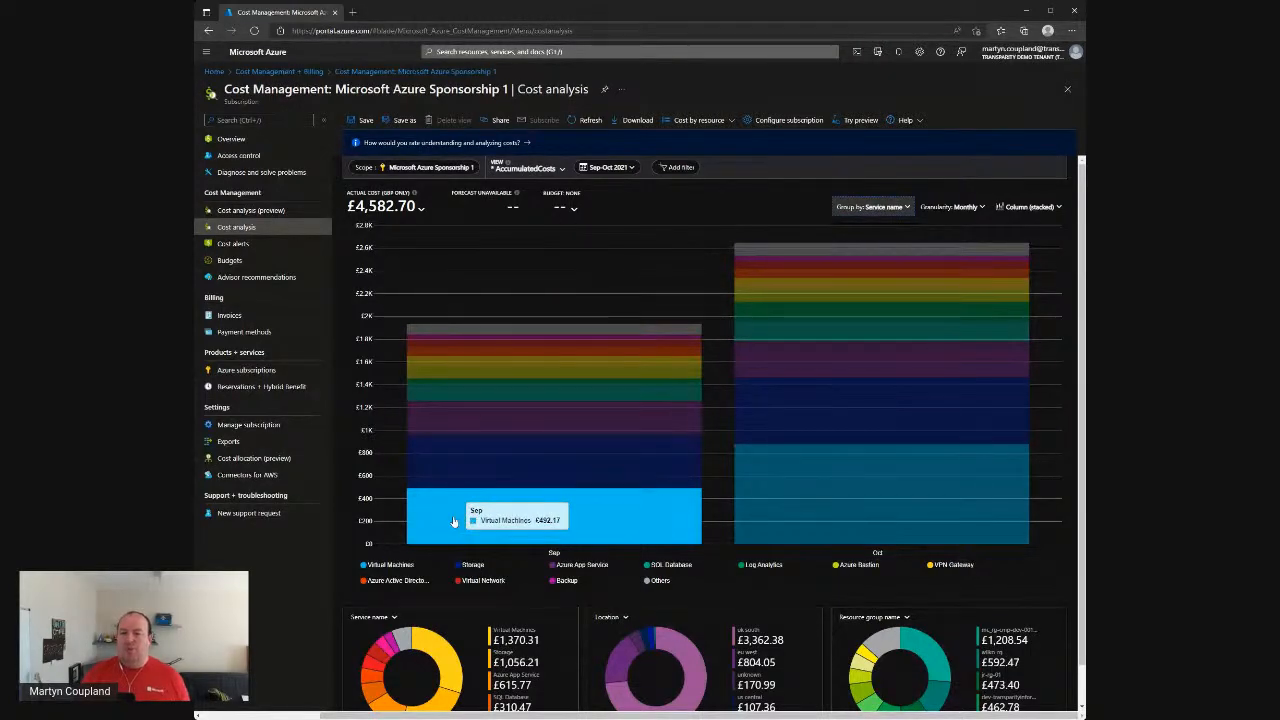
pyautogui.moveTo(453, 433)
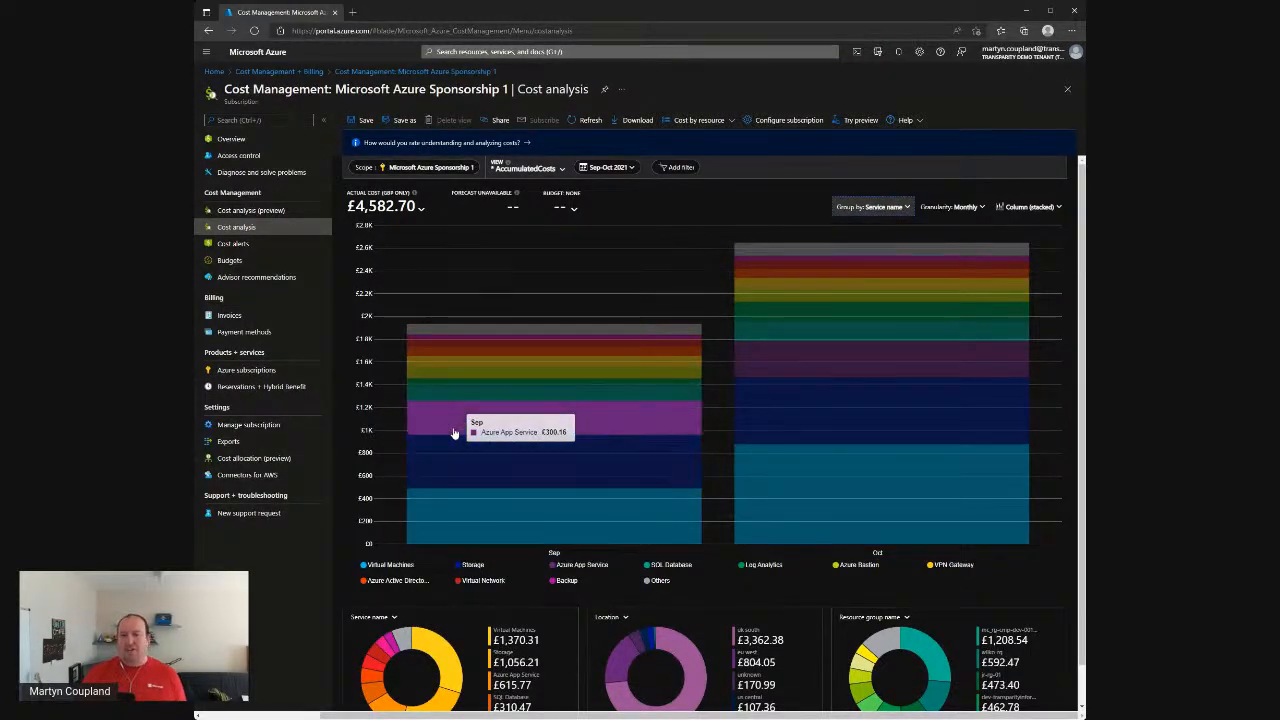
# Step: Hide every service except Virtual Machines in the cost chart and inspect its September and October costs
pyautogui.moveTo(444, 399)
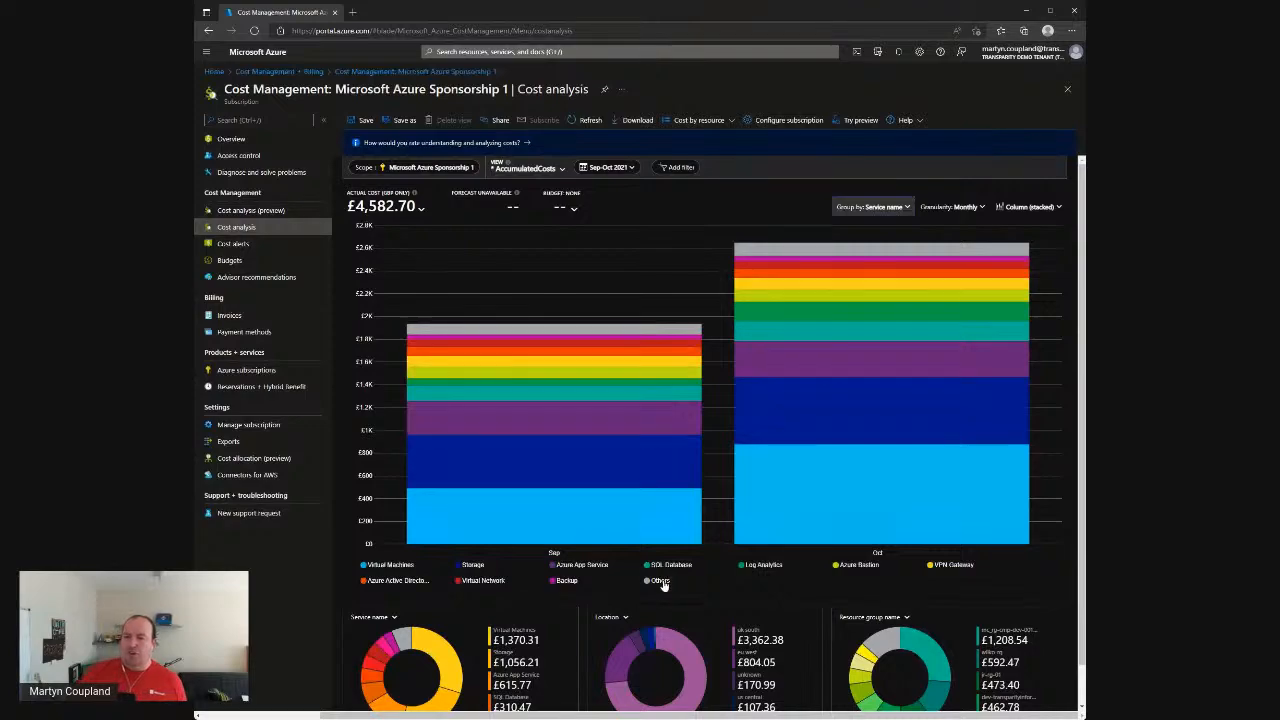
pyautogui.moveTo(689, 338)
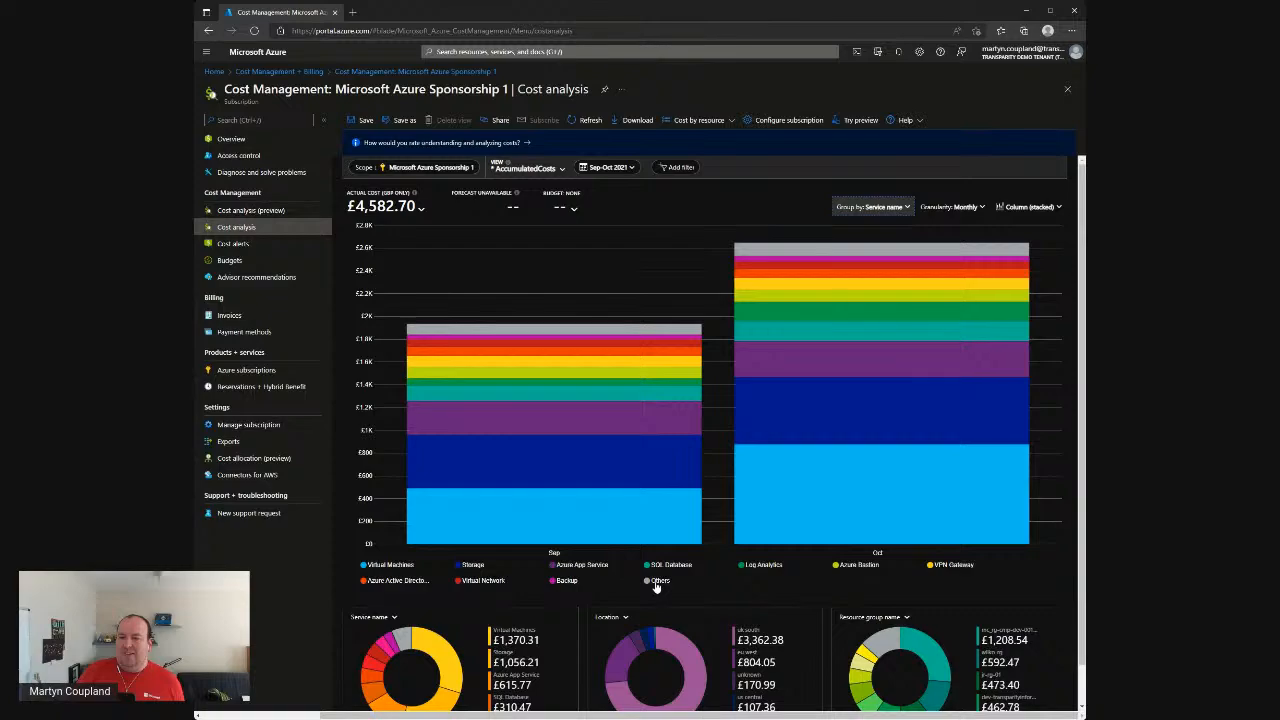
pyautogui.moveTo(434, 332)
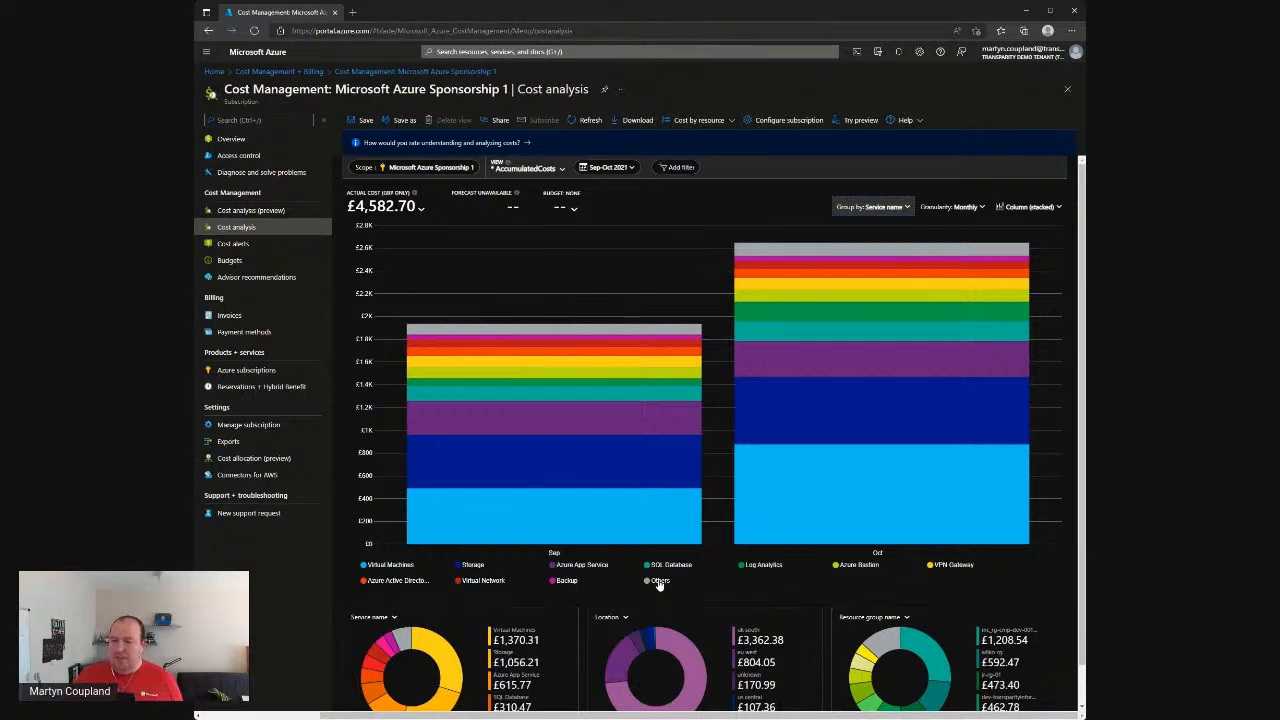
pyautogui.click(659, 581)
pyautogui.click(562, 580)
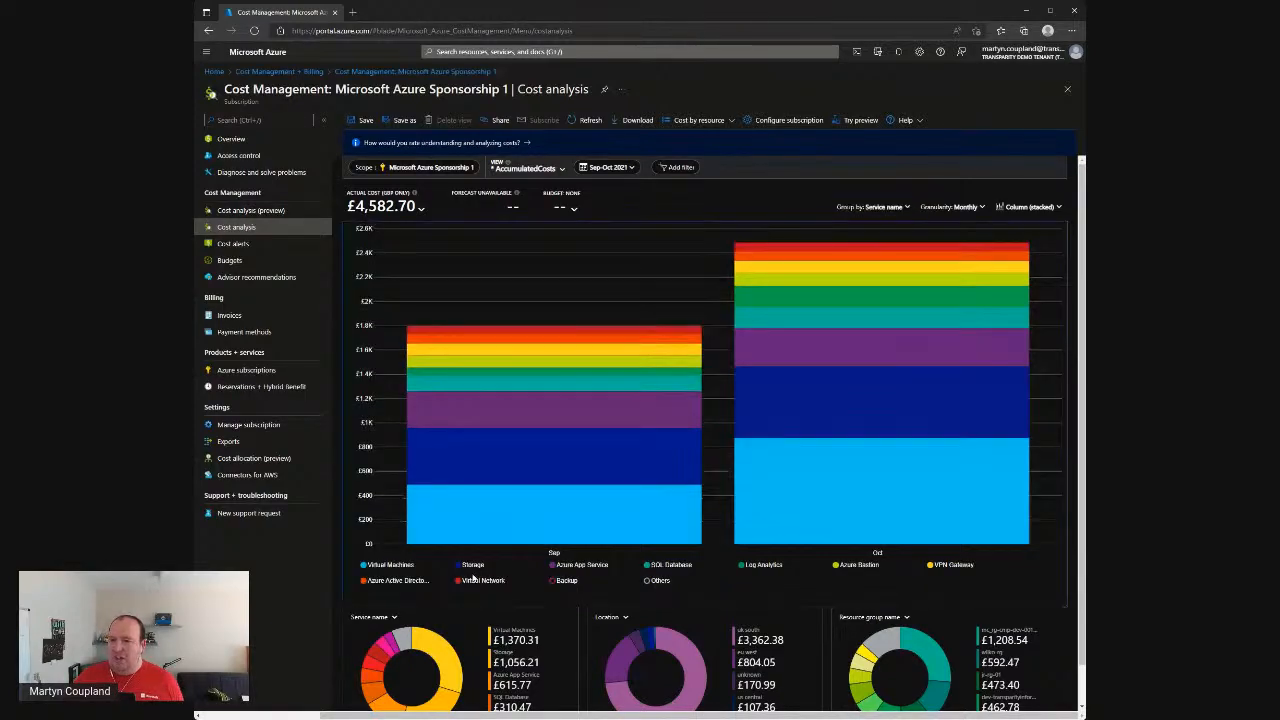
pyautogui.click(474, 580)
pyautogui.click(416, 582)
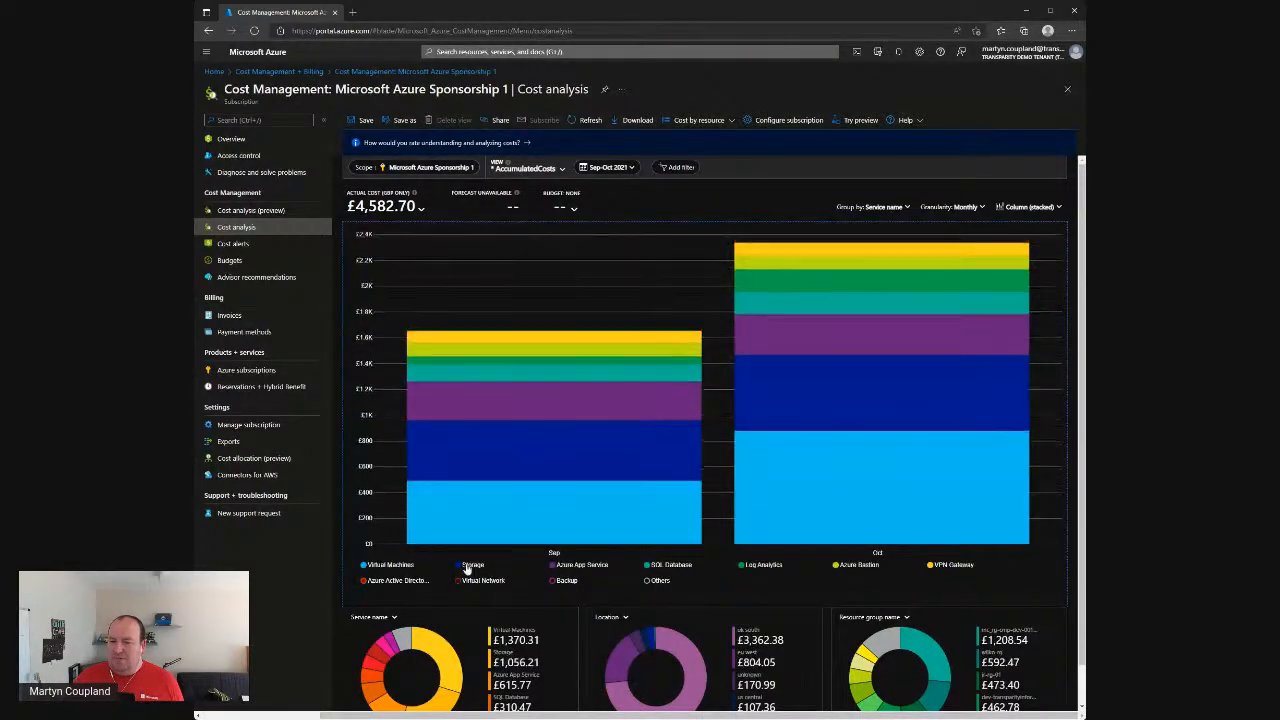
pyautogui.click(470, 565)
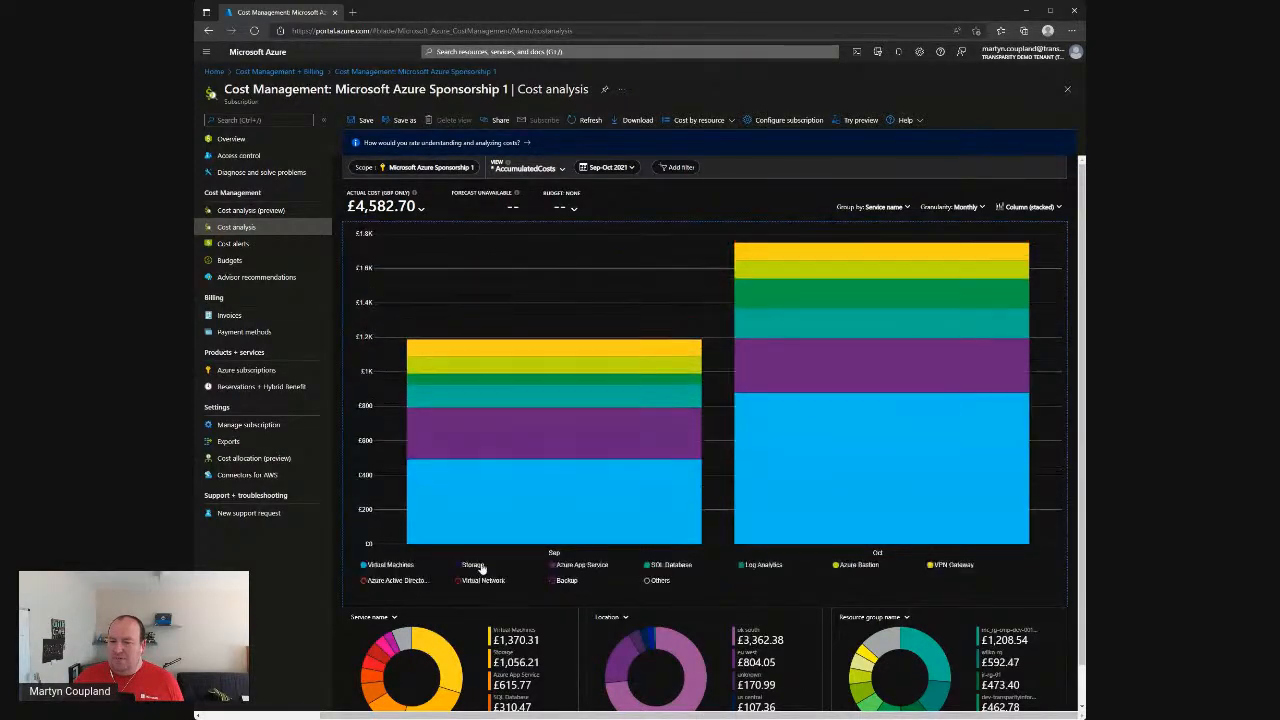
pyautogui.click(567, 567)
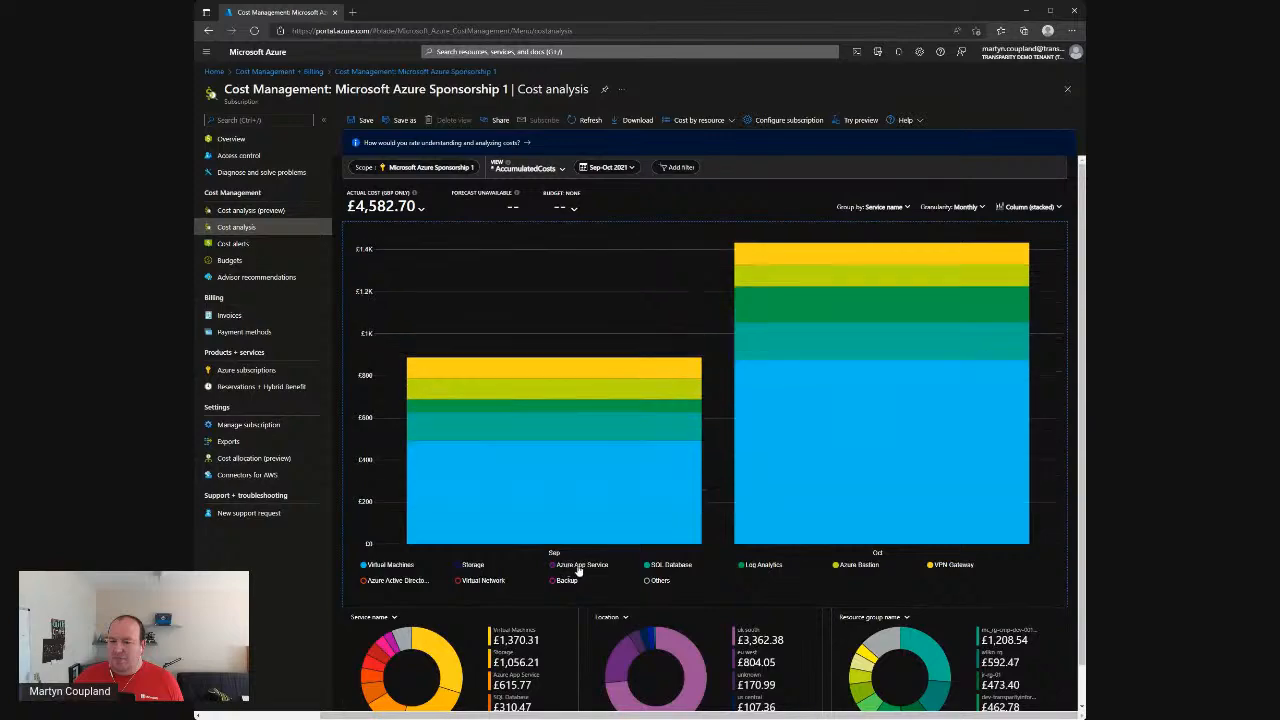
pyautogui.click(673, 567)
pyautogui.click(757, 567)
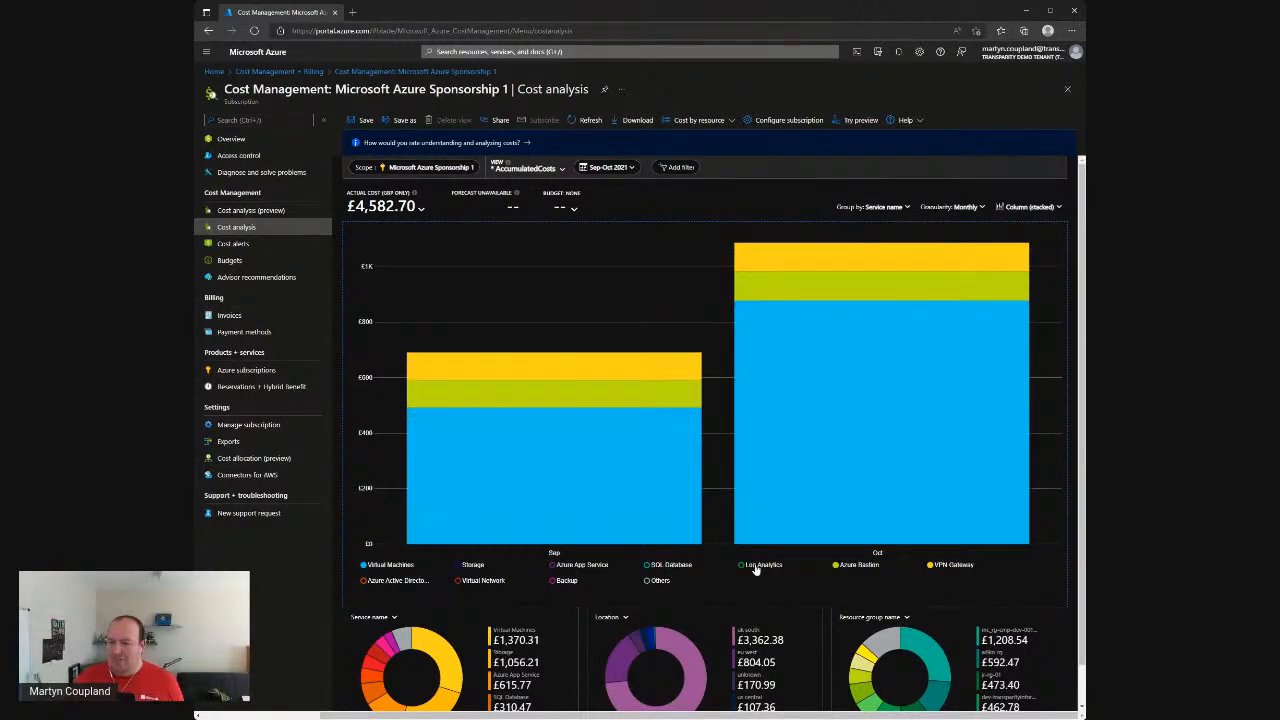
pyautogui.click(850, 566)
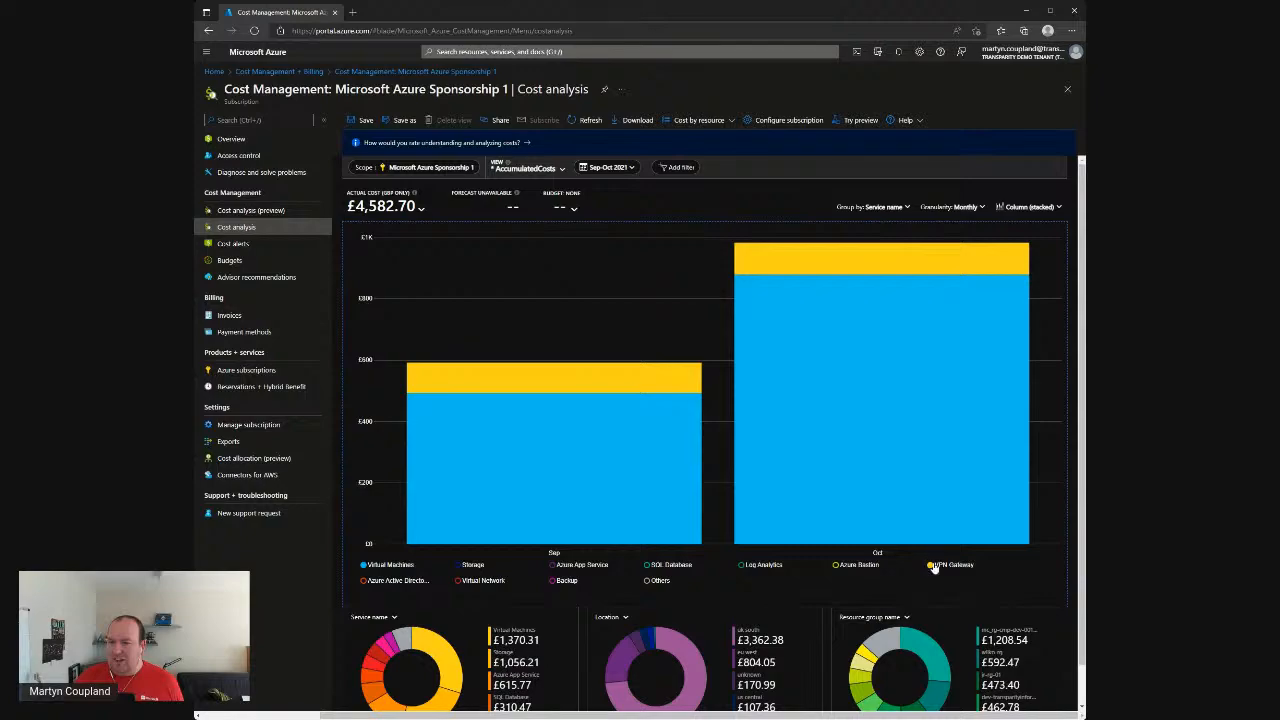
pyautogui.click(932, 565)
pyautogui.moveTo(505, 515)
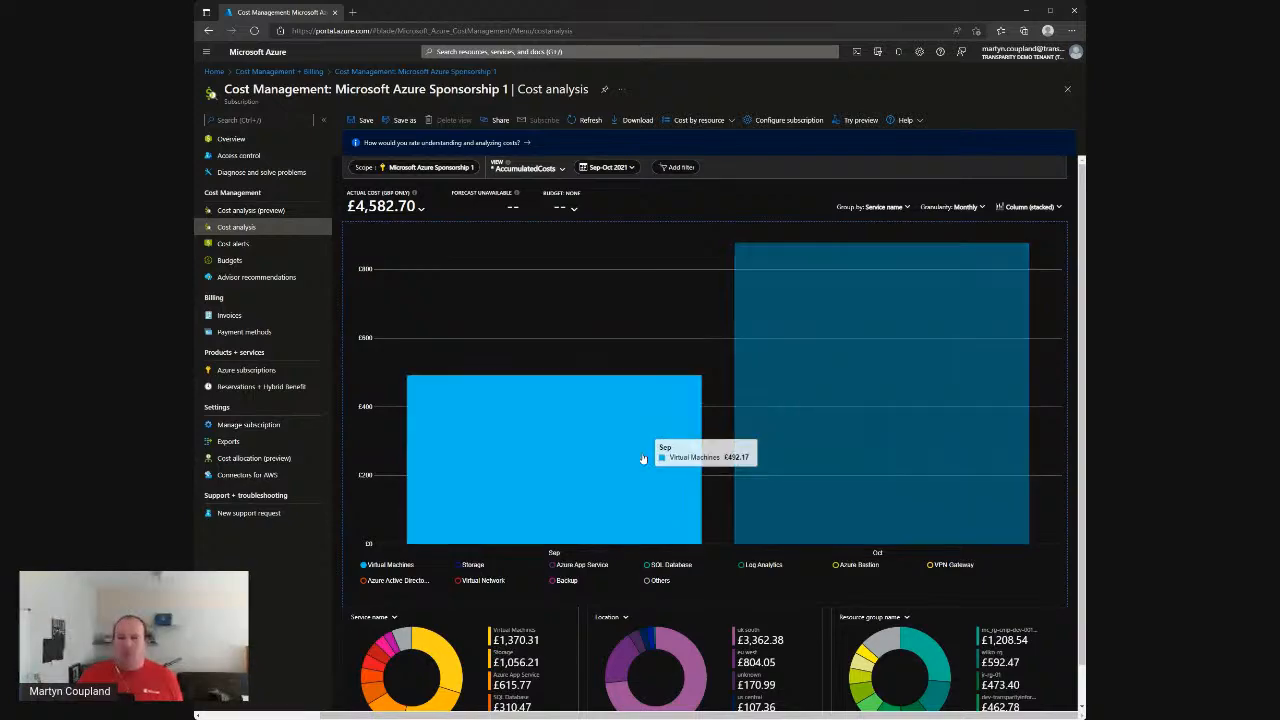
# Step: Add a cost filter on Service name set to Virtual Machines
pyautogui.click(668, 166)
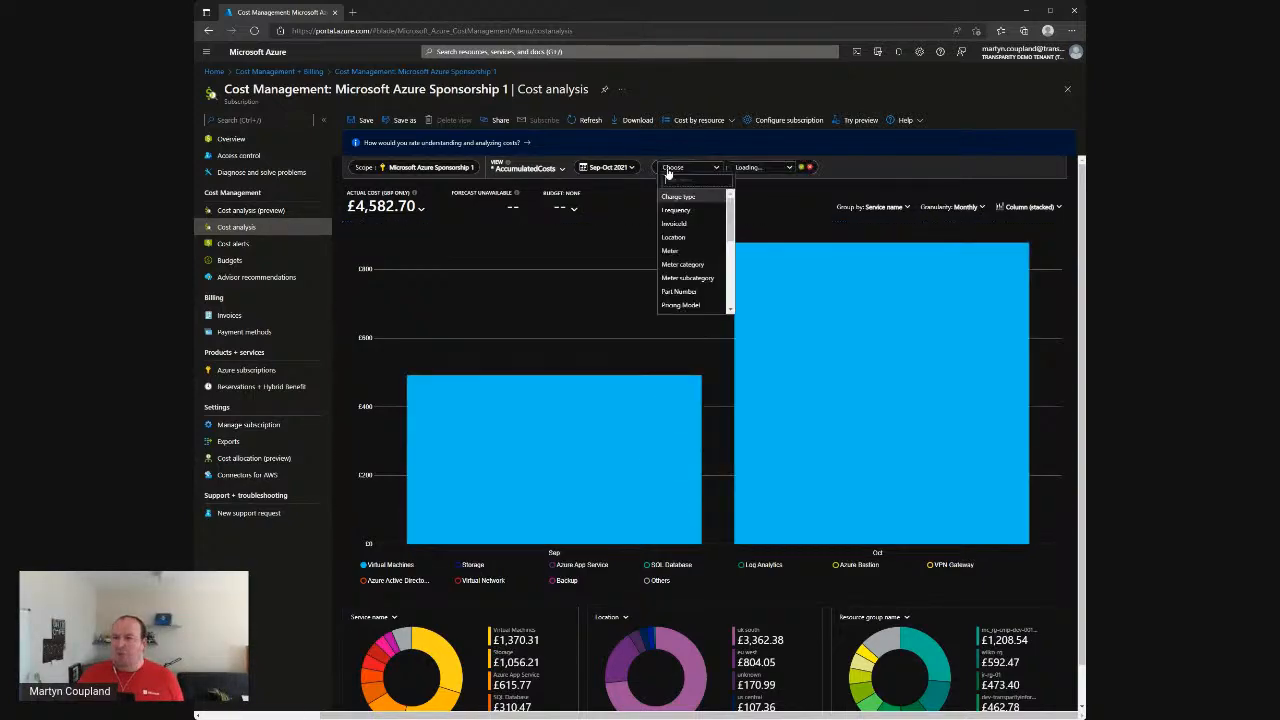
pyautogui.scroll(-3, 680, 243)
pyautogui.scroll(-2, 683, 260)
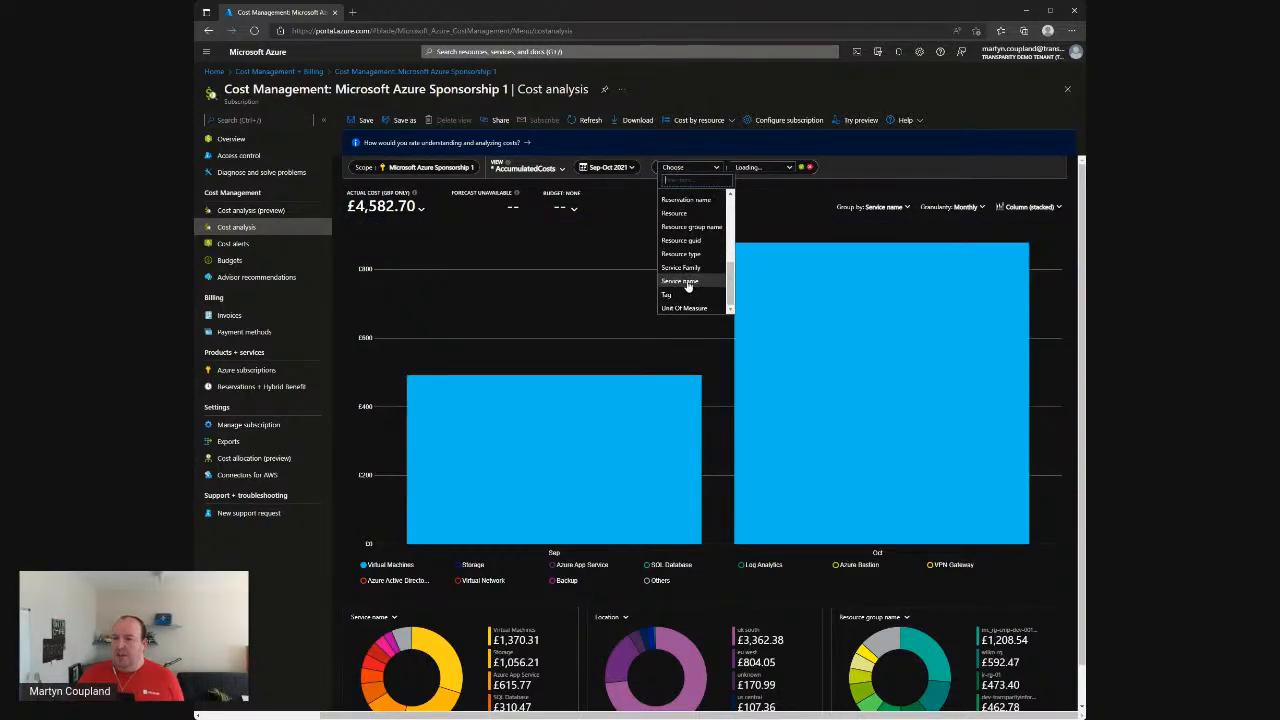
pyautogui.click(687, 282)
pyautogui.click(757, 170)
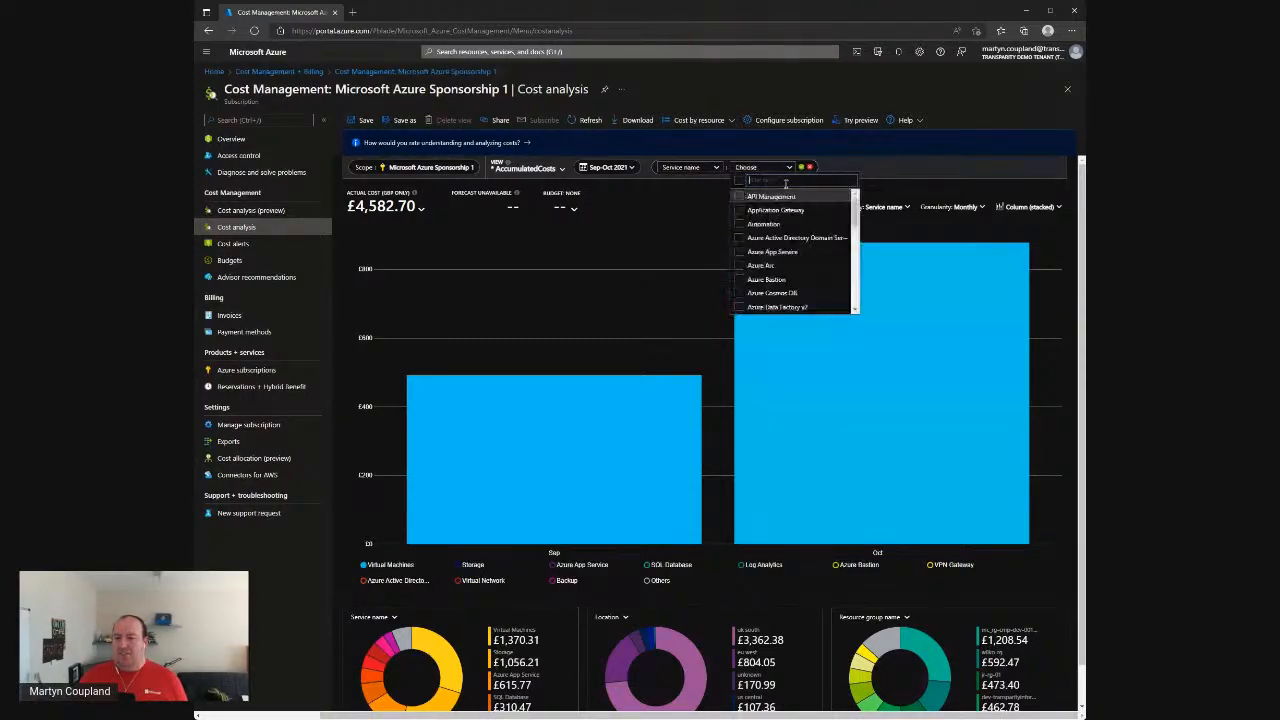
pyautogui.scroll(-6, 797, 220)
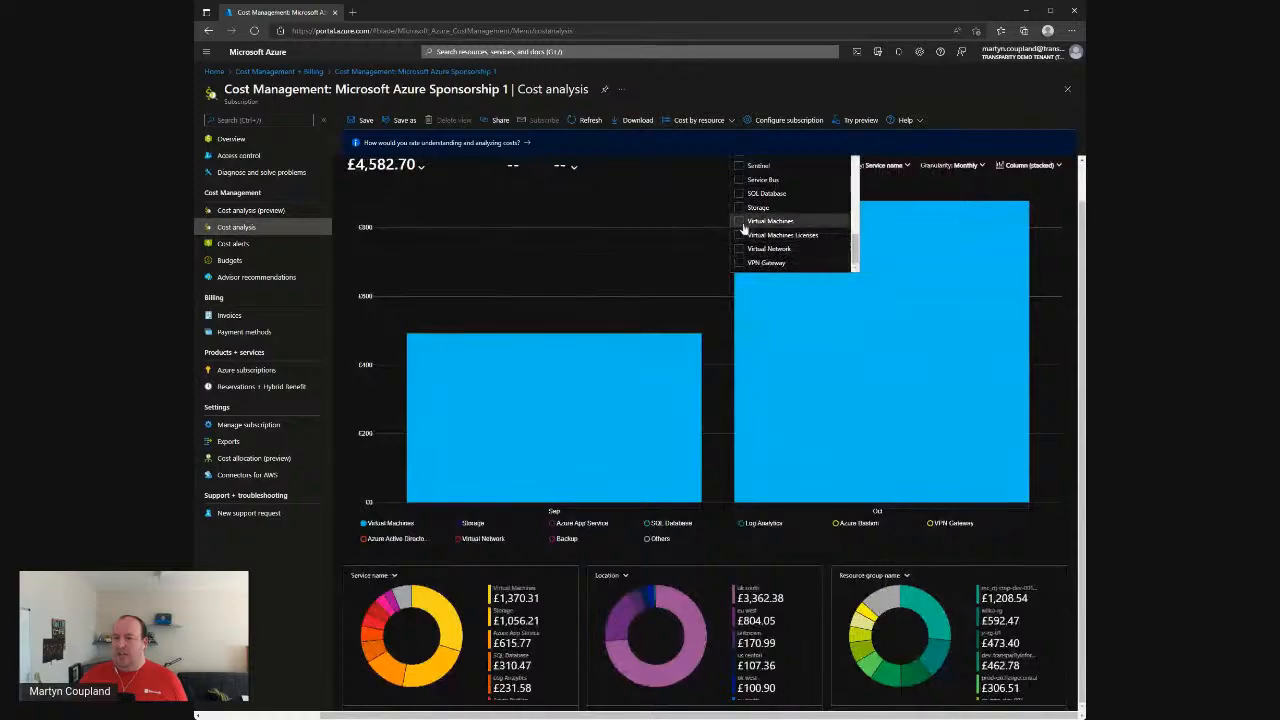
pyautogui.click(768, 221)
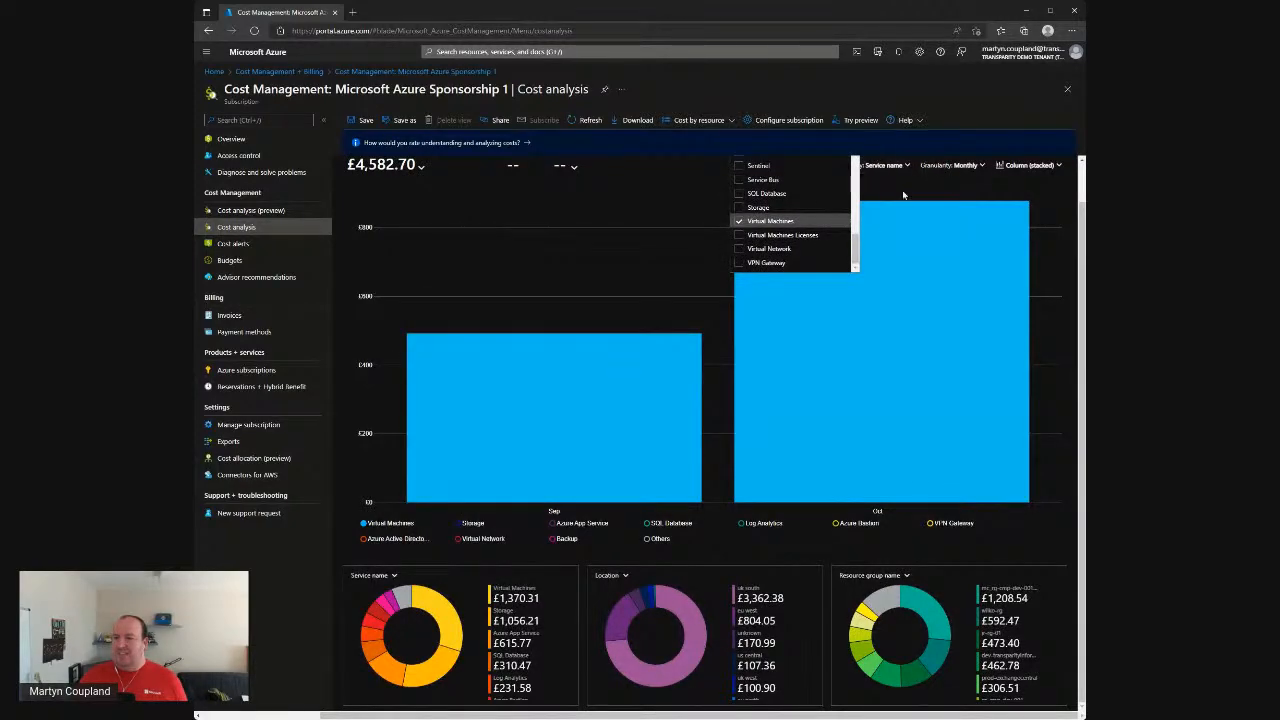
pyautogui.scroll(1, 860, 170)
pyautogui.click(802, 168)
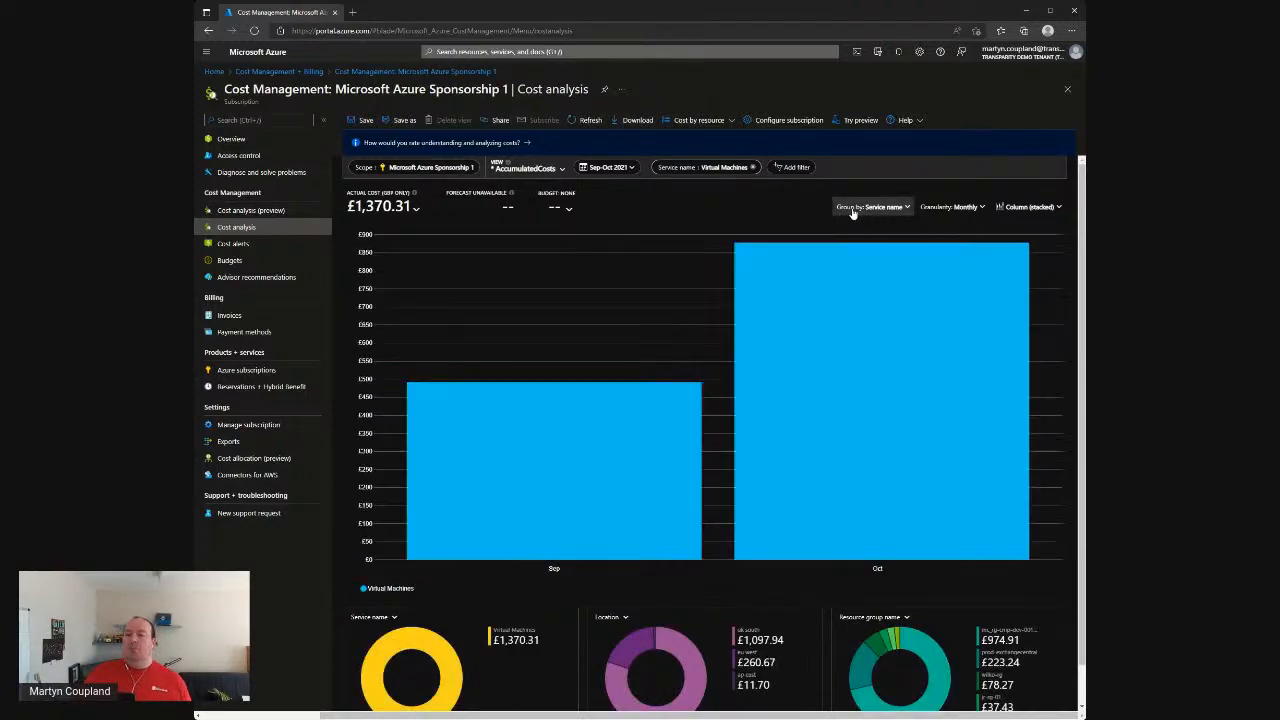
# Step: Group the costs by Resource and compare the AKS scale set costs between September and October
pyautogui.click(853, 208)
pyautogui.scroll(-5, 869, 278)
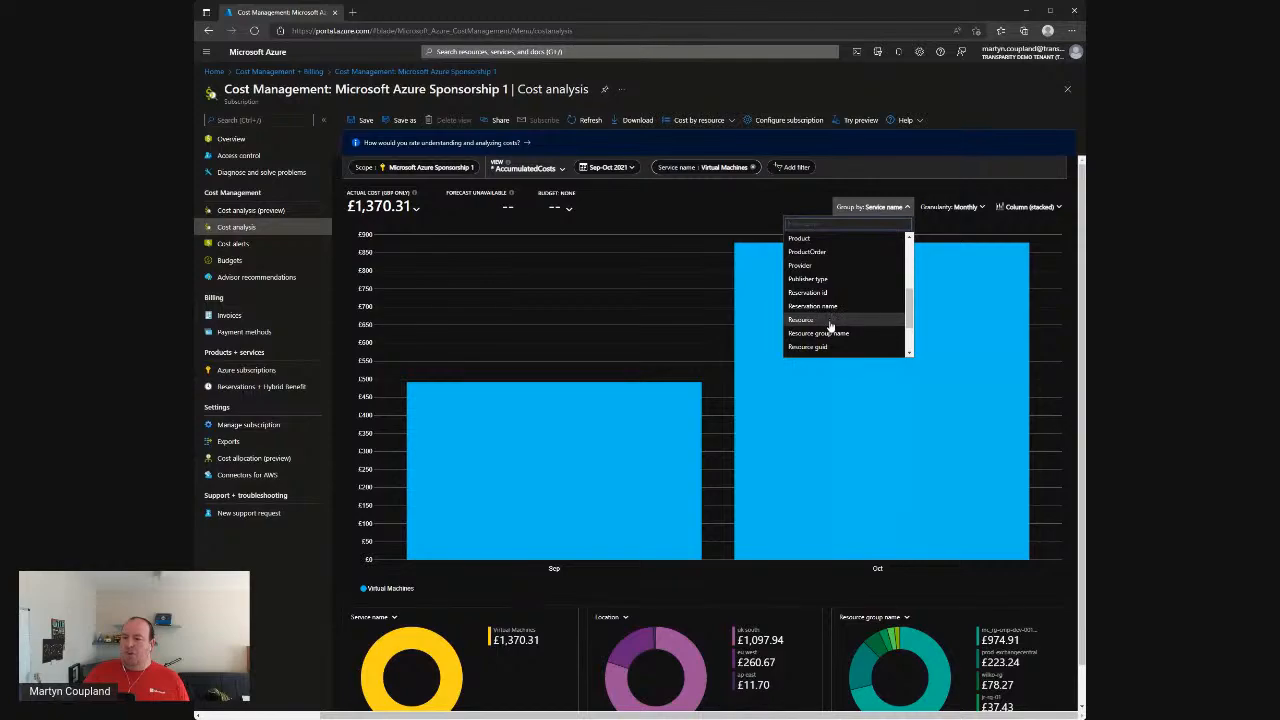
pyautogui.click(842, 320)
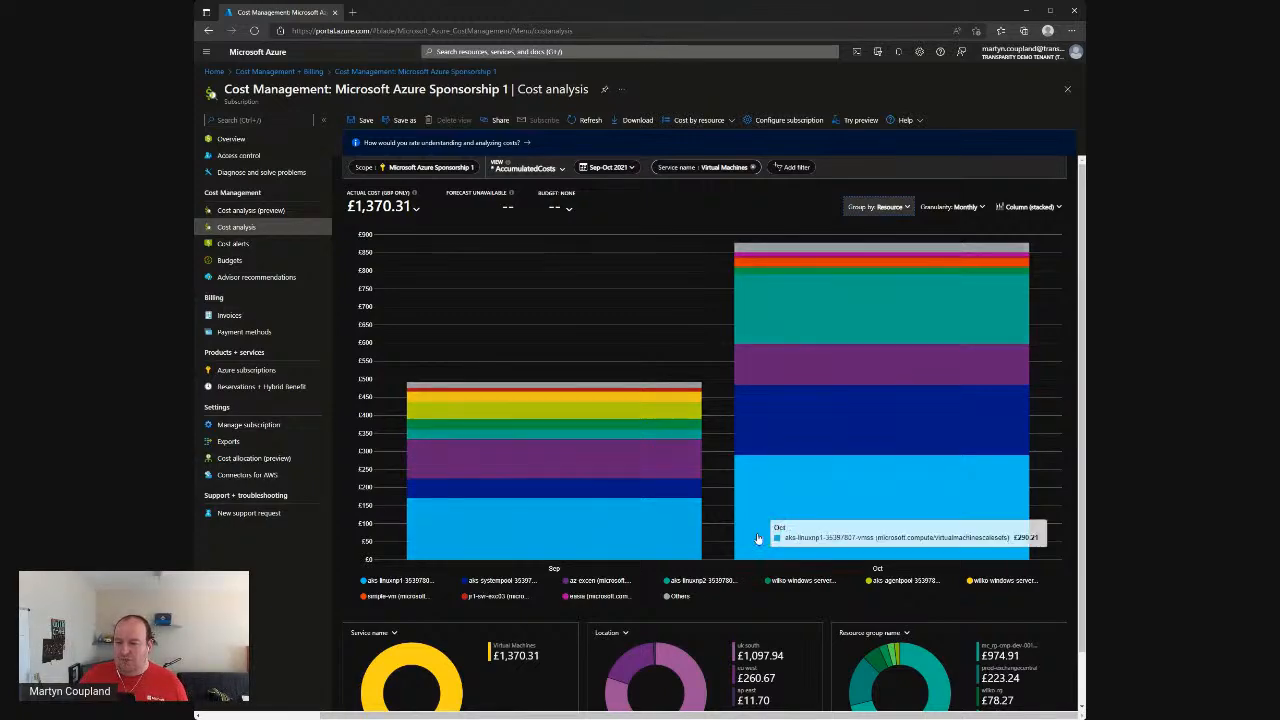
pyautogui.moveTo(668, 497)
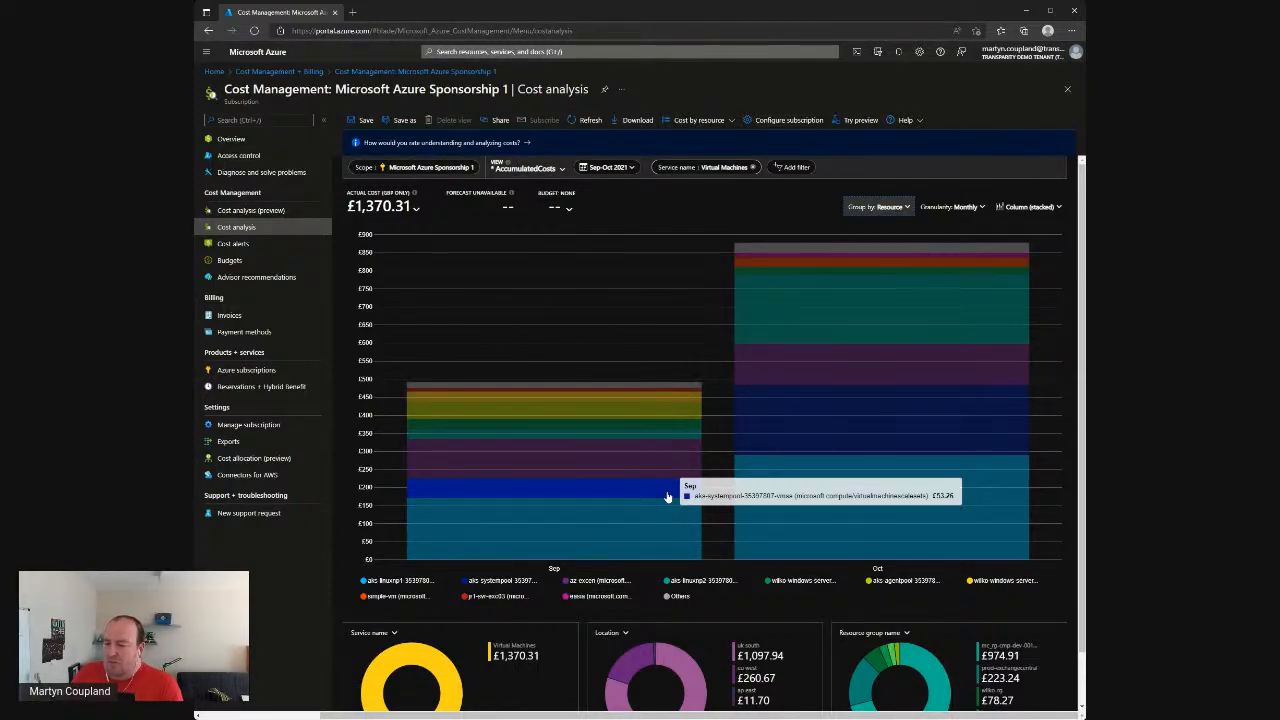
pyautogui.moveTo(833, 415)
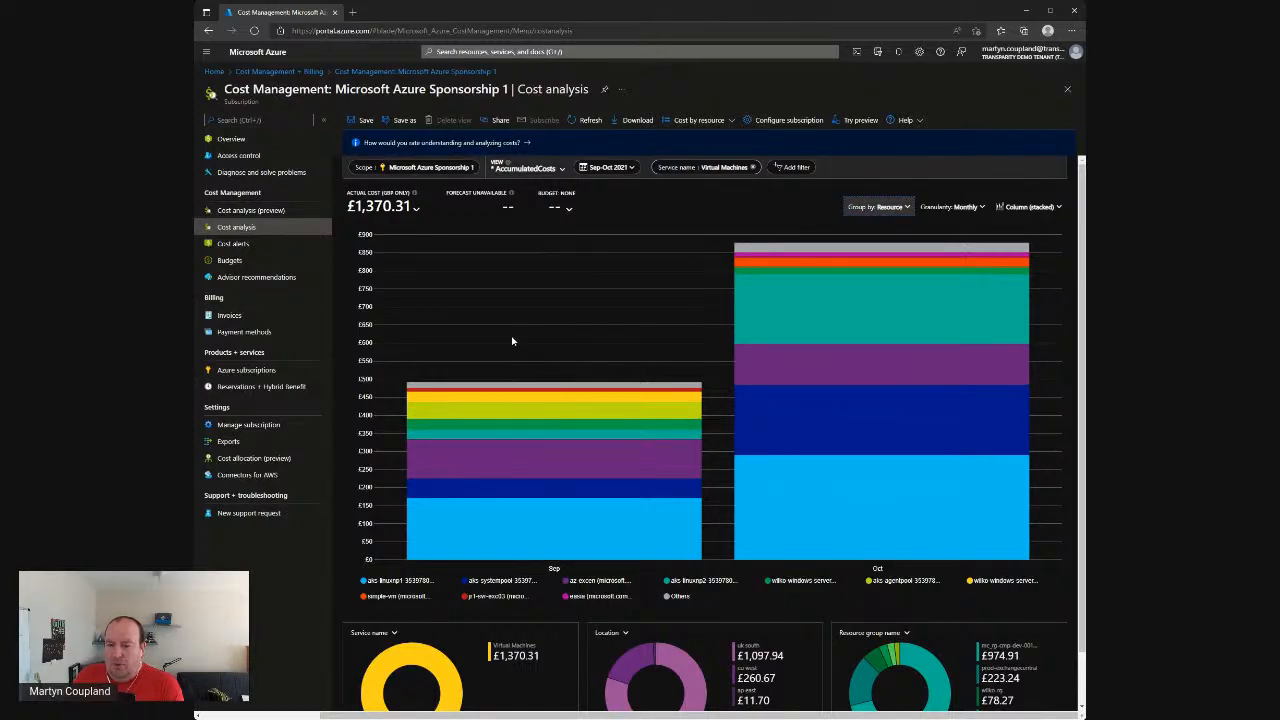
pyautogui.moveTo(822, 322)
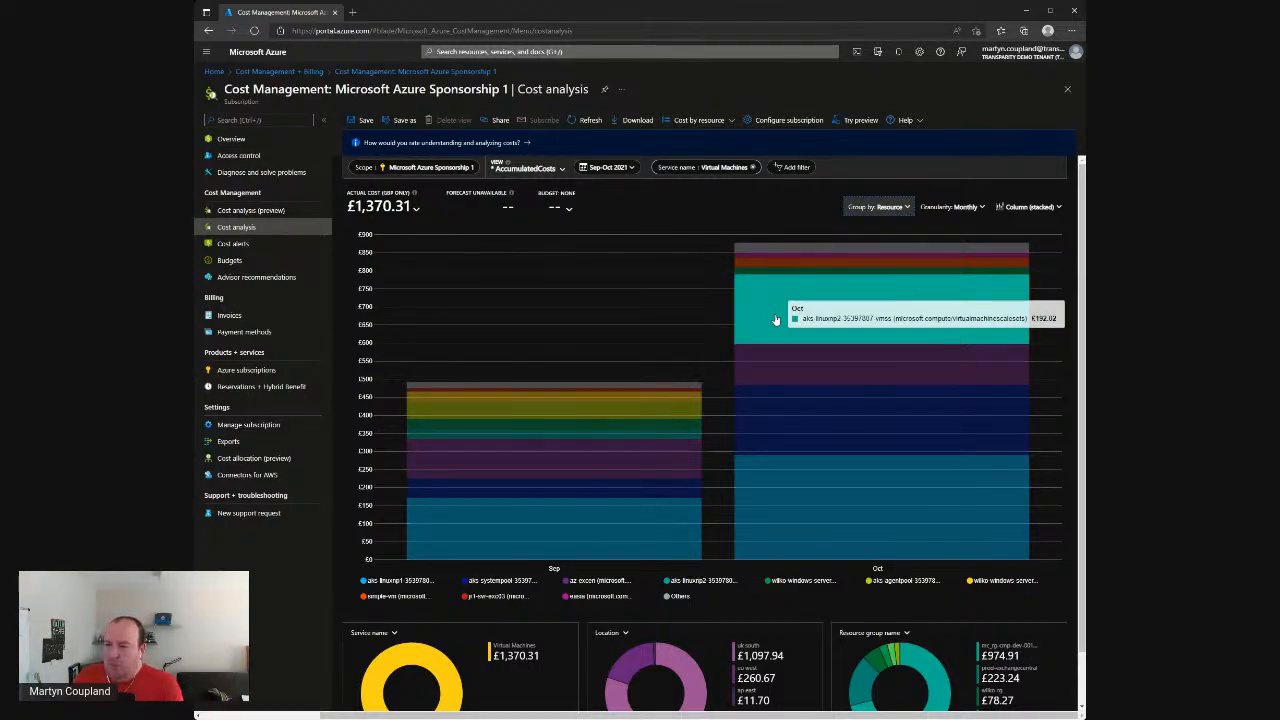
pyautogui.moveTo(545, 437)
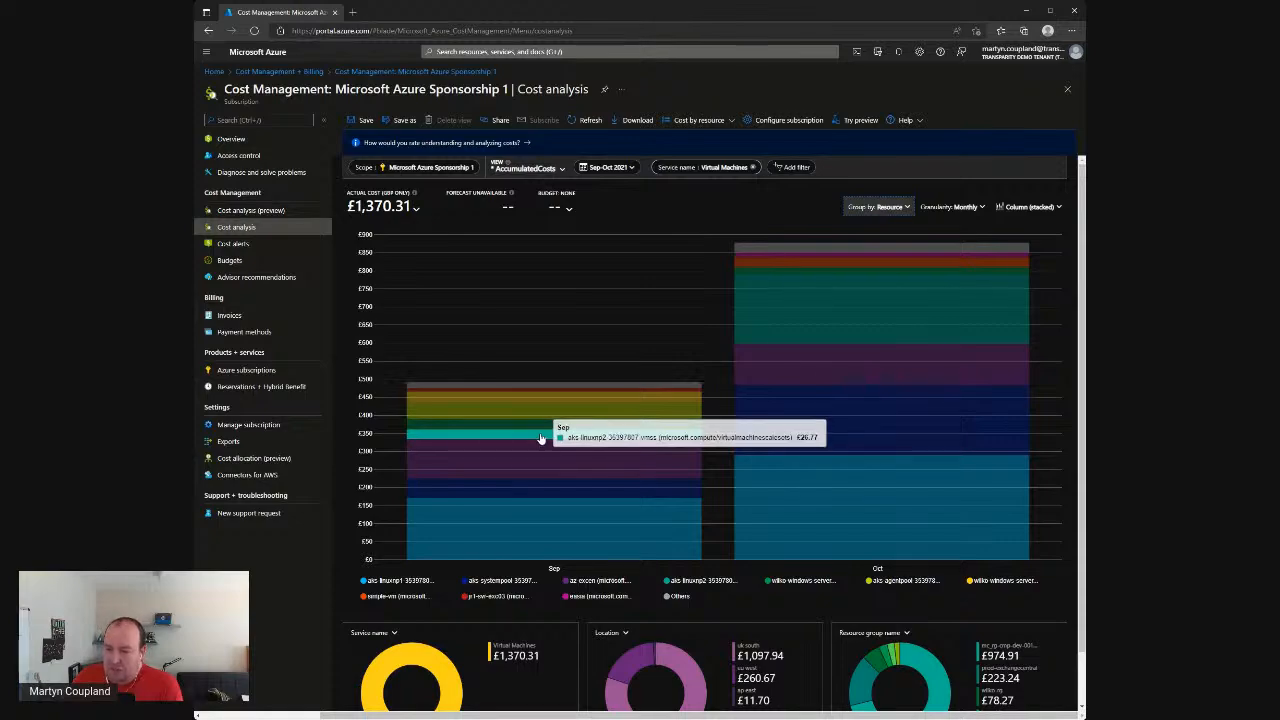
pyautogui.moveTo(783, 328)
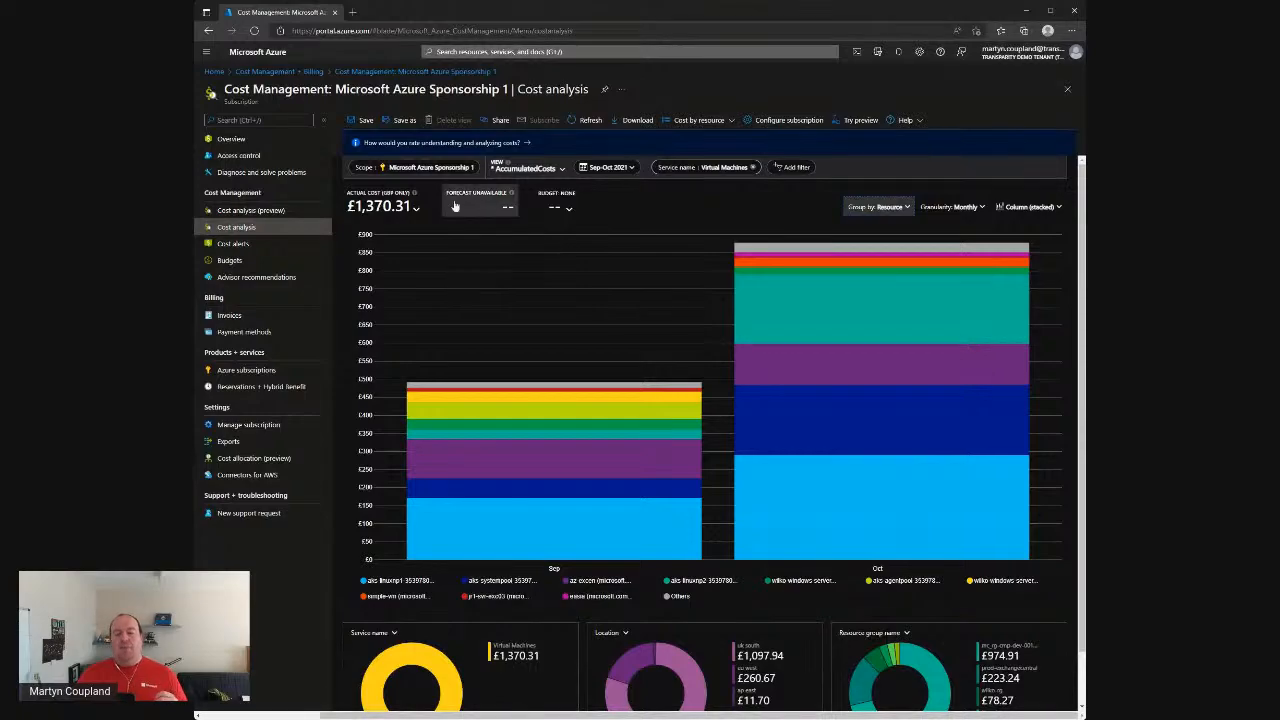
# Step: Save the customised cost view under the new name CostByResourceGroupService, without making it private
pyautogui.click(401, 120)
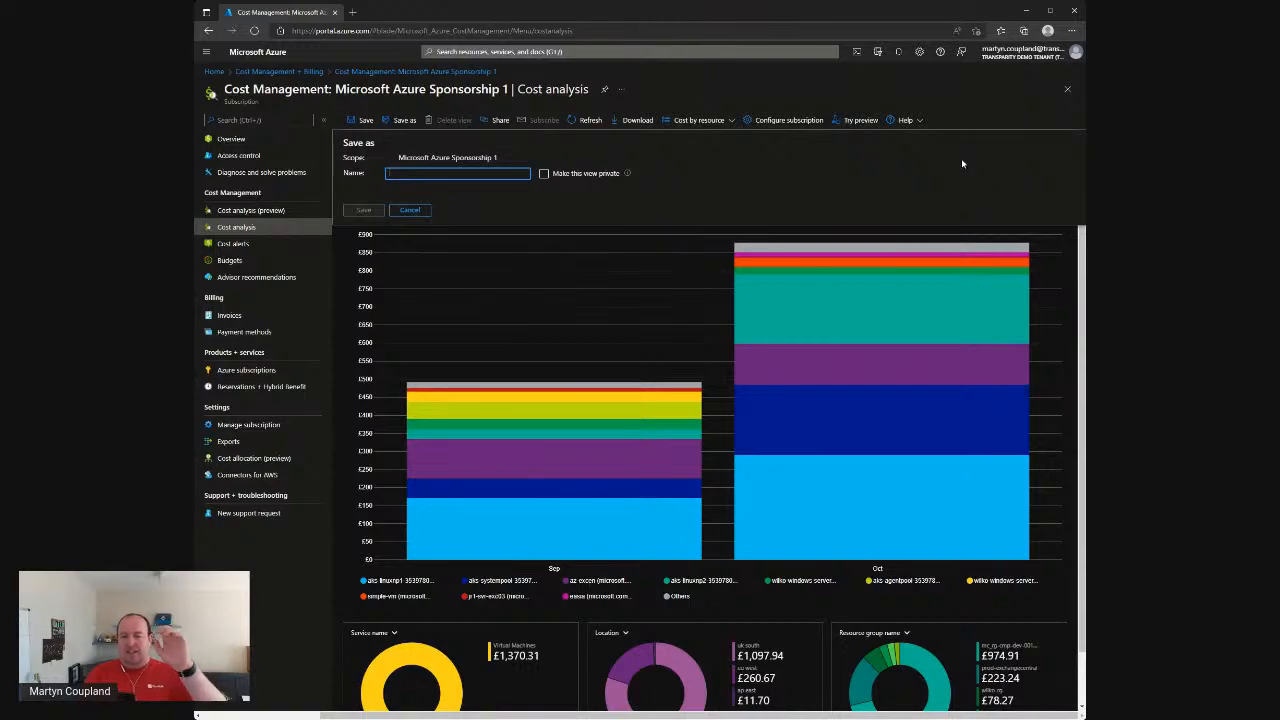
pyautogui.write('Resou')
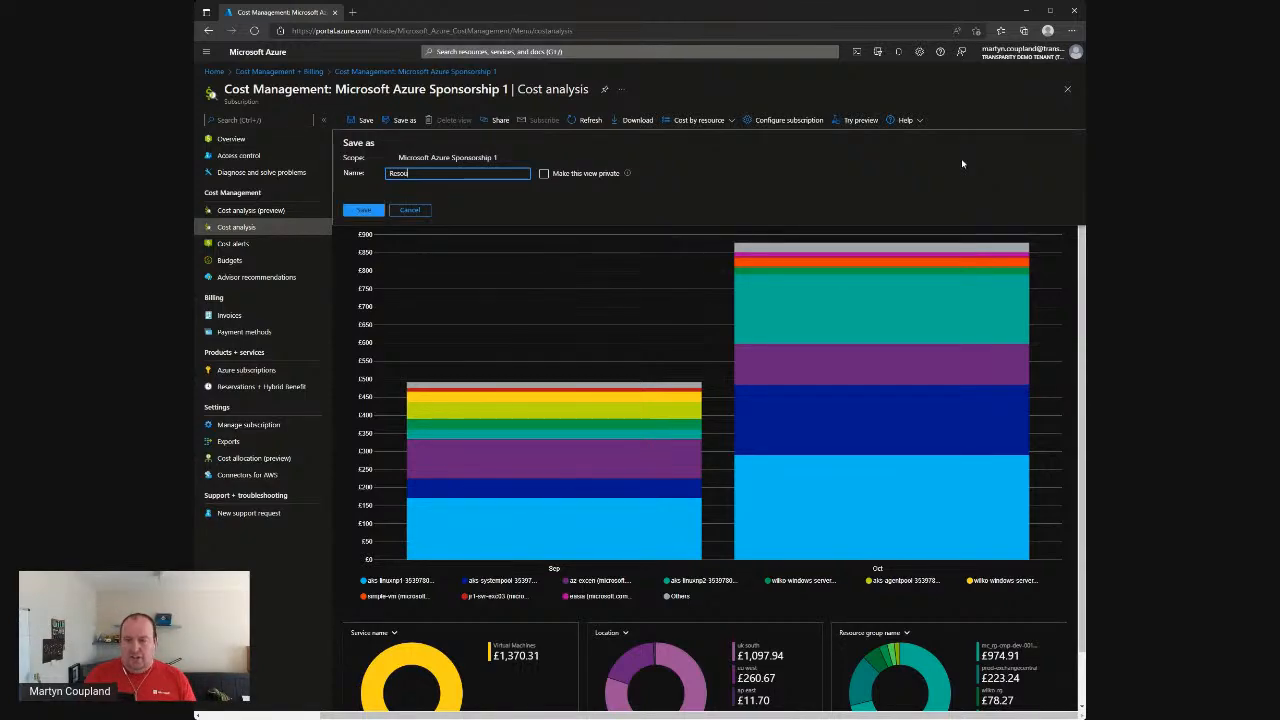
pyautogui.write('rceCosts')
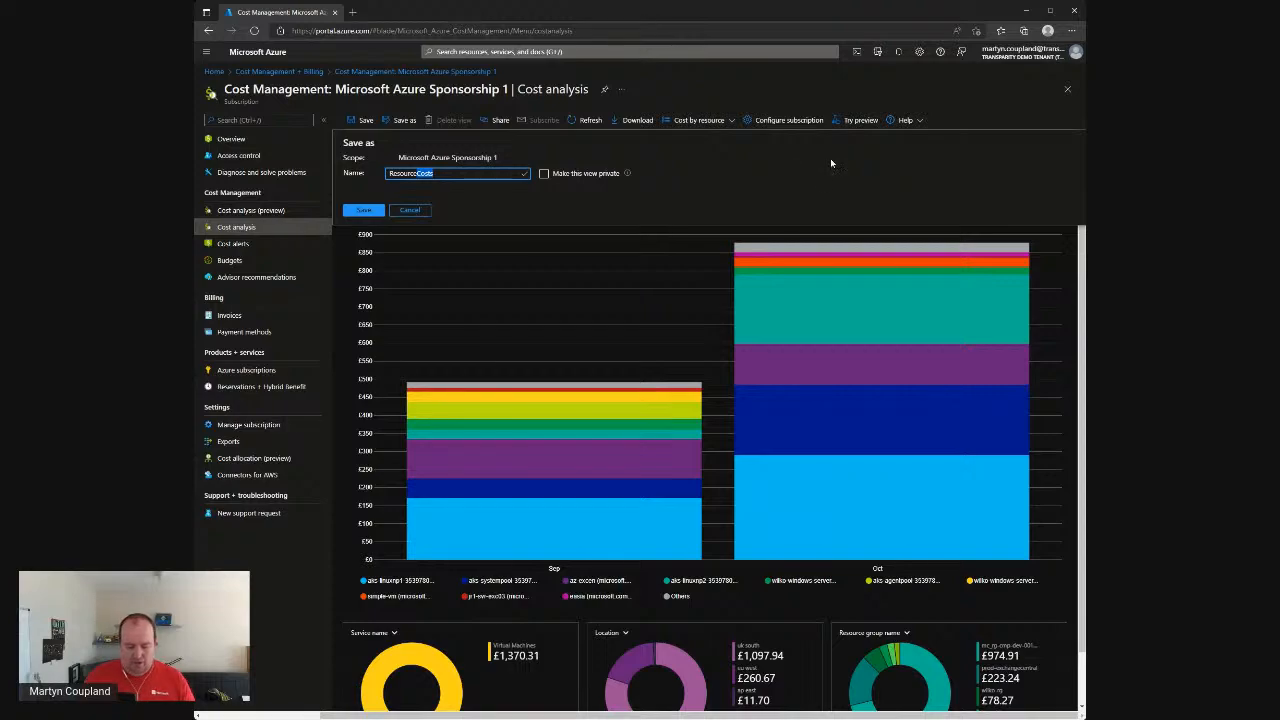
pyautogui.hotkey('ctrl', 'a')
pyautogui.write('Cost')
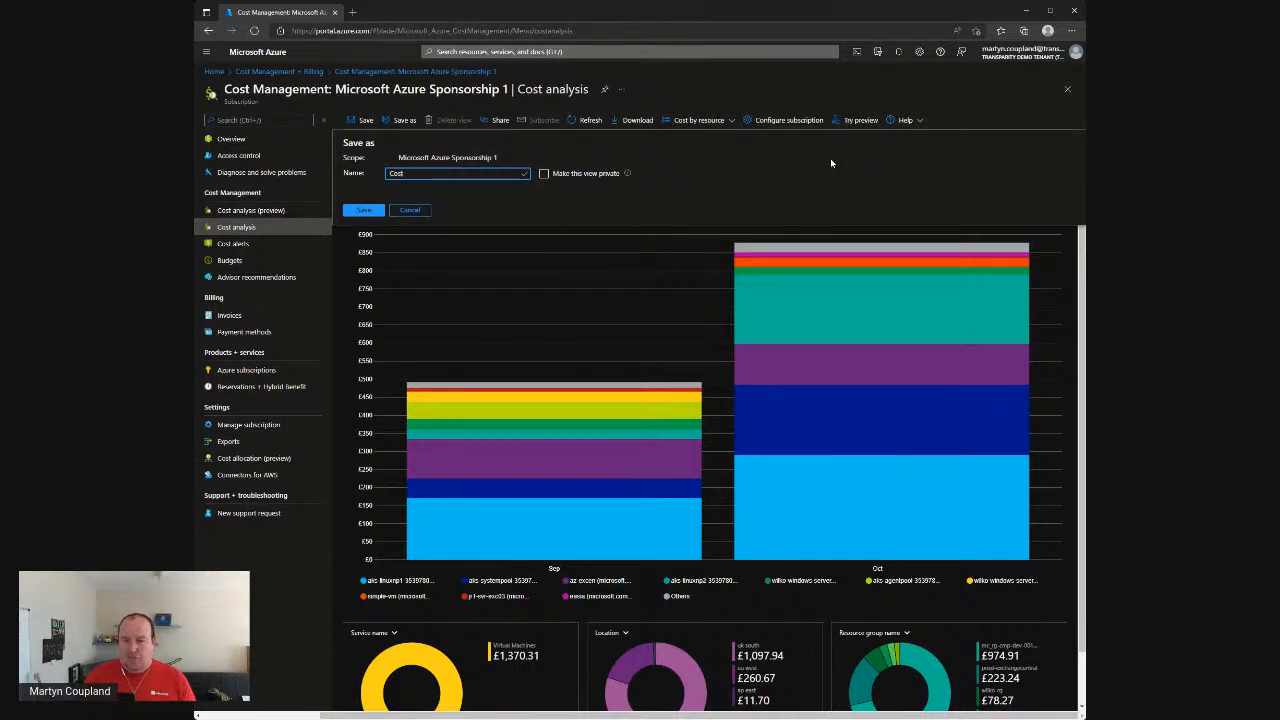
pyautogui.write('ByResource')
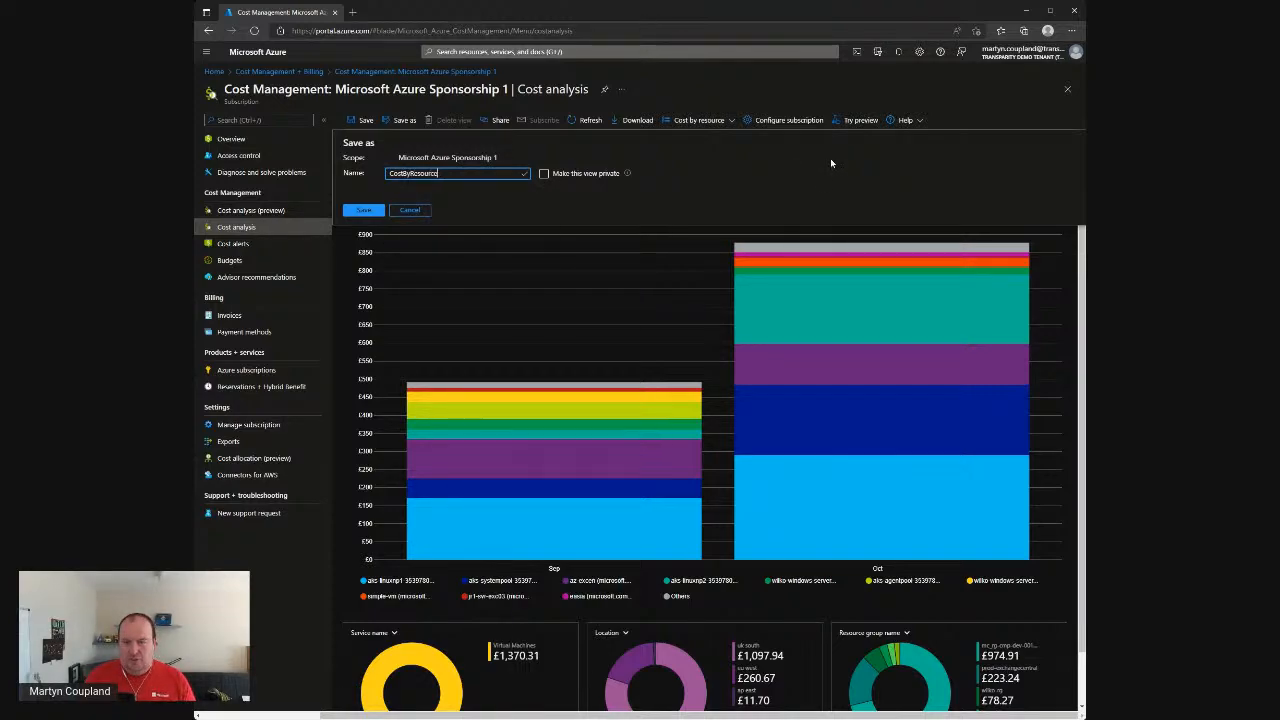
pyautogui.write('Group')
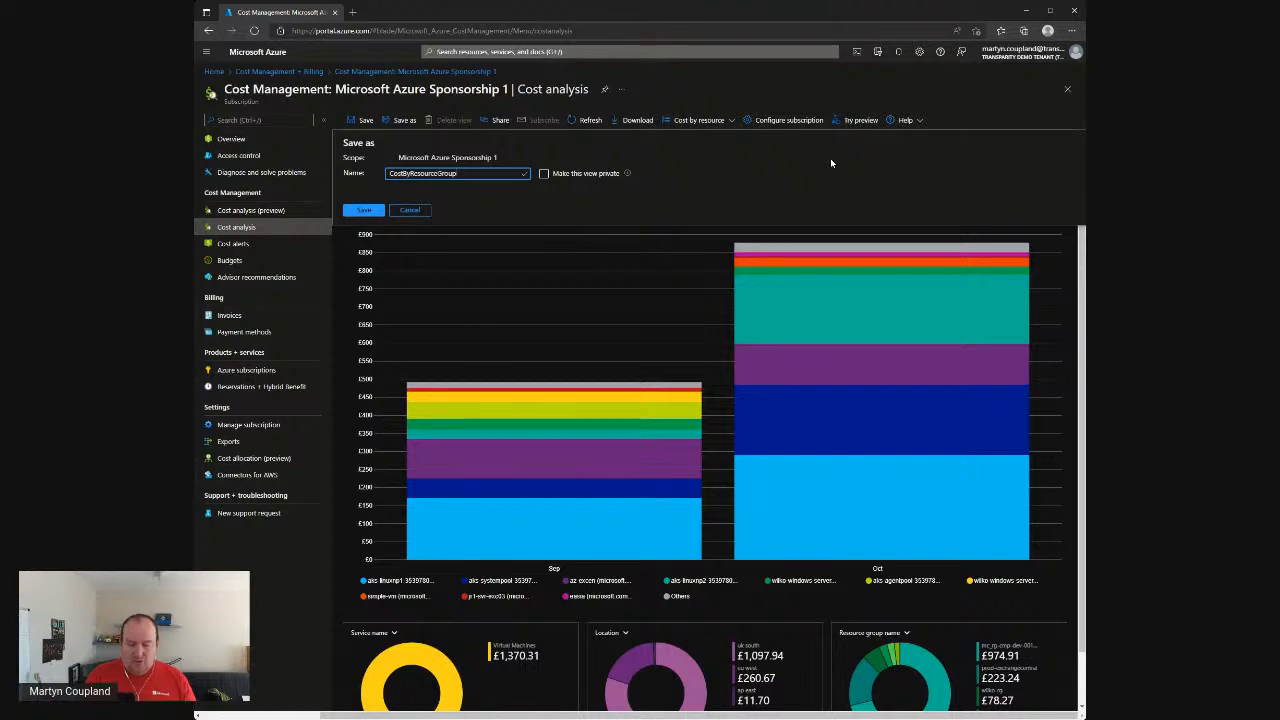
pyautogui.write('Sorv')
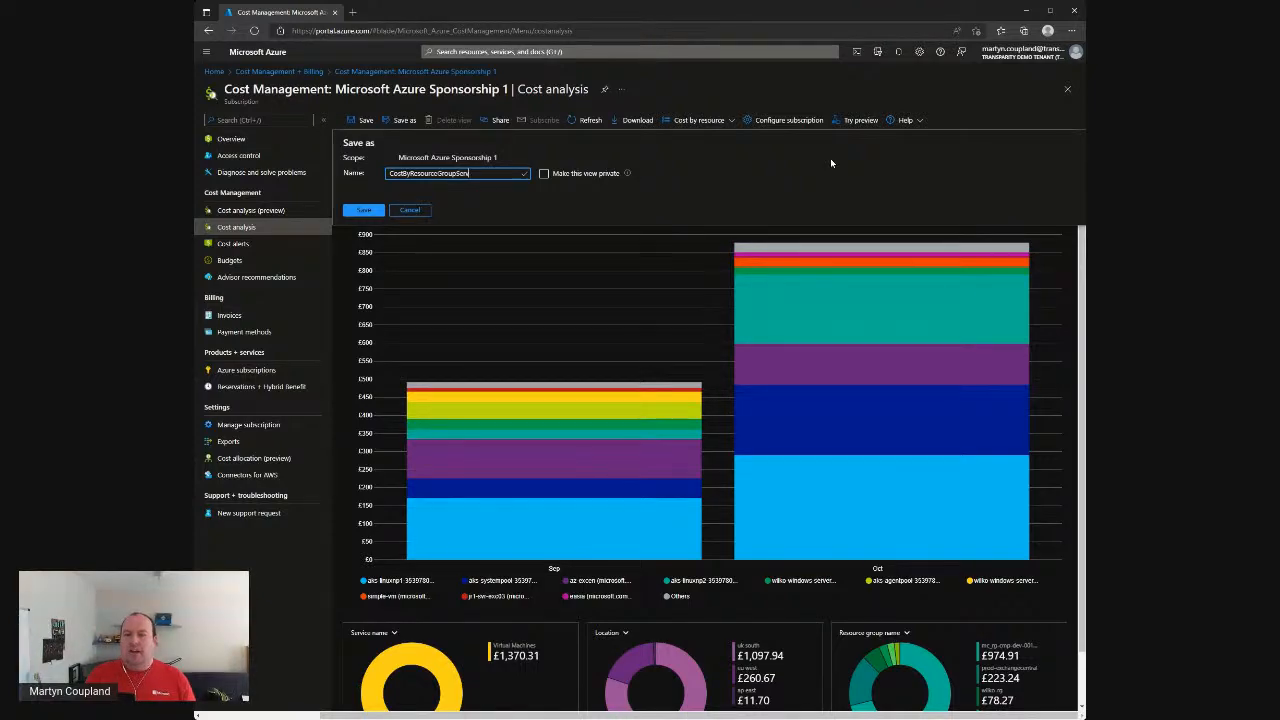
pyautogui.hotkey('ctrl', 'a')
pyautogui.write('Cost')
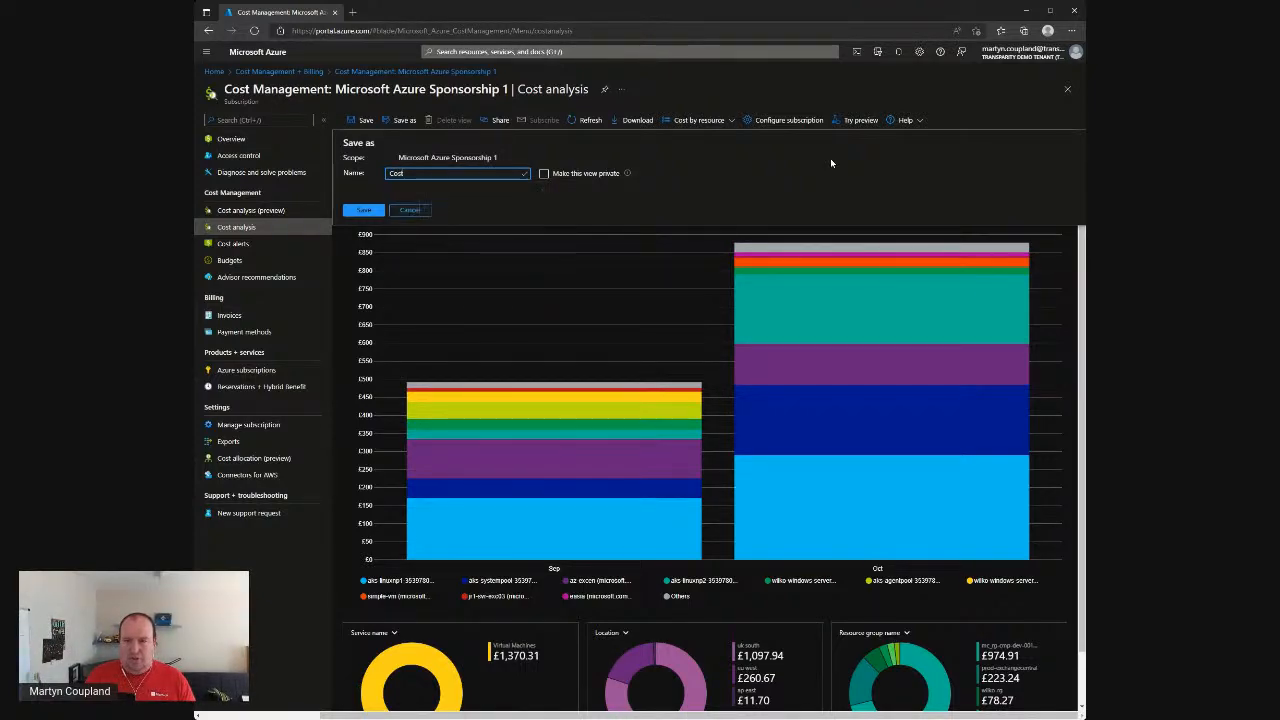
pyautogui.write('ByResou')
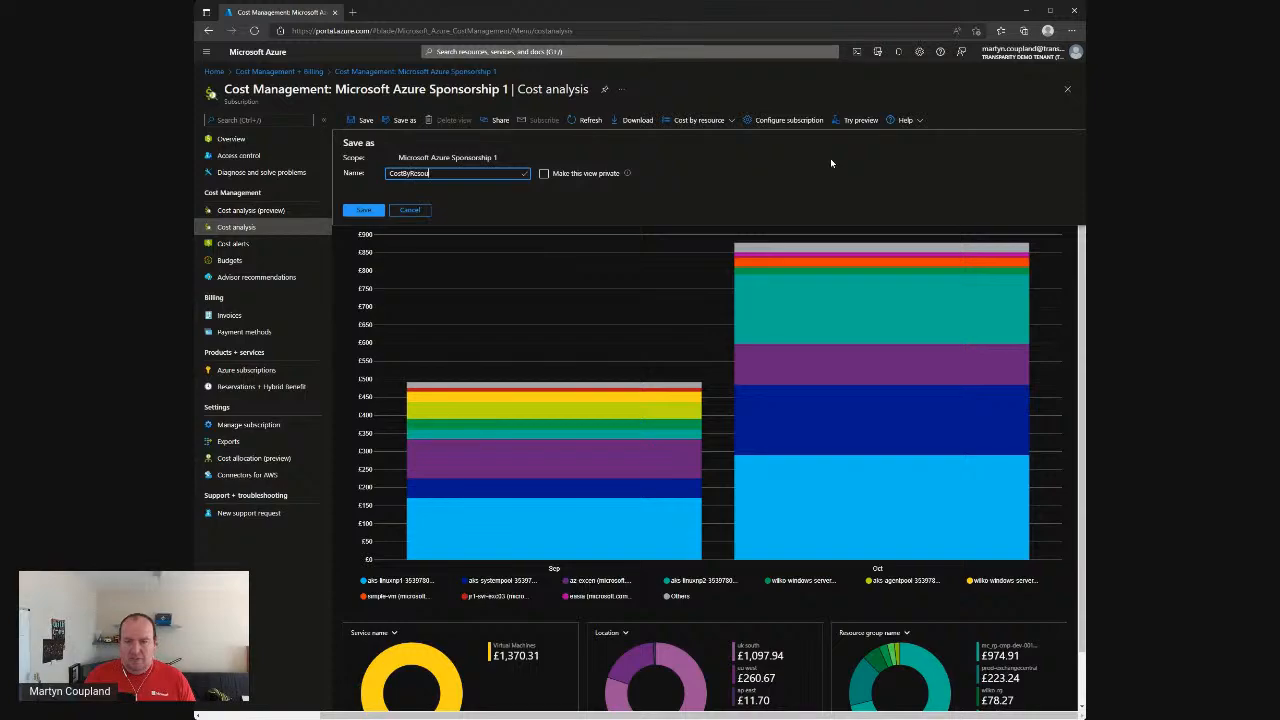
pyautogui.write('rceGrou')
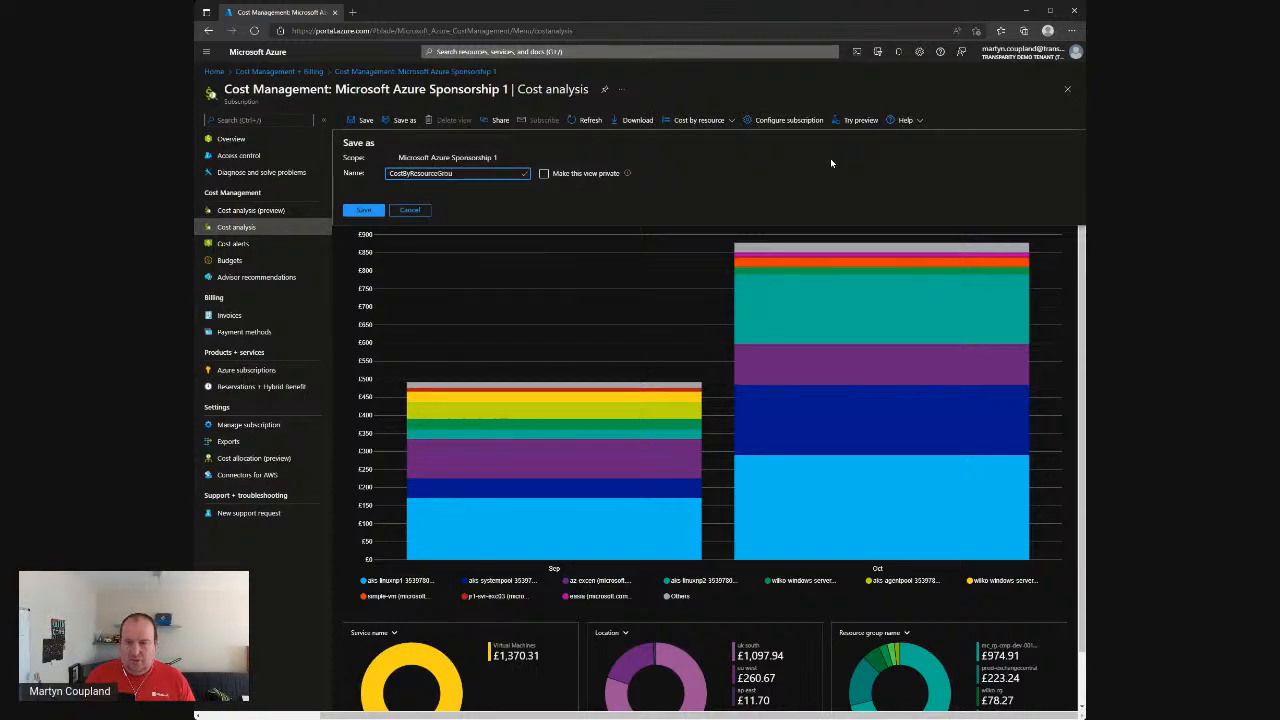
pyautogui.write('pService')
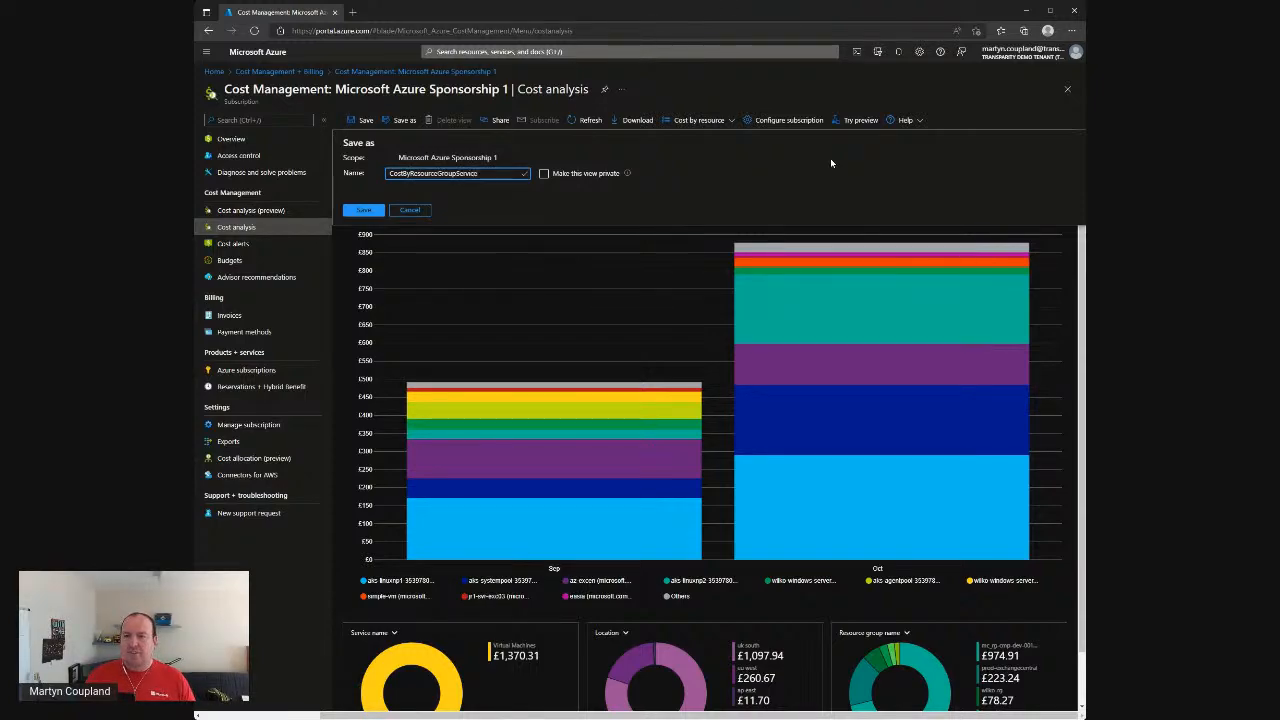
pyautogui.click(371, 212)
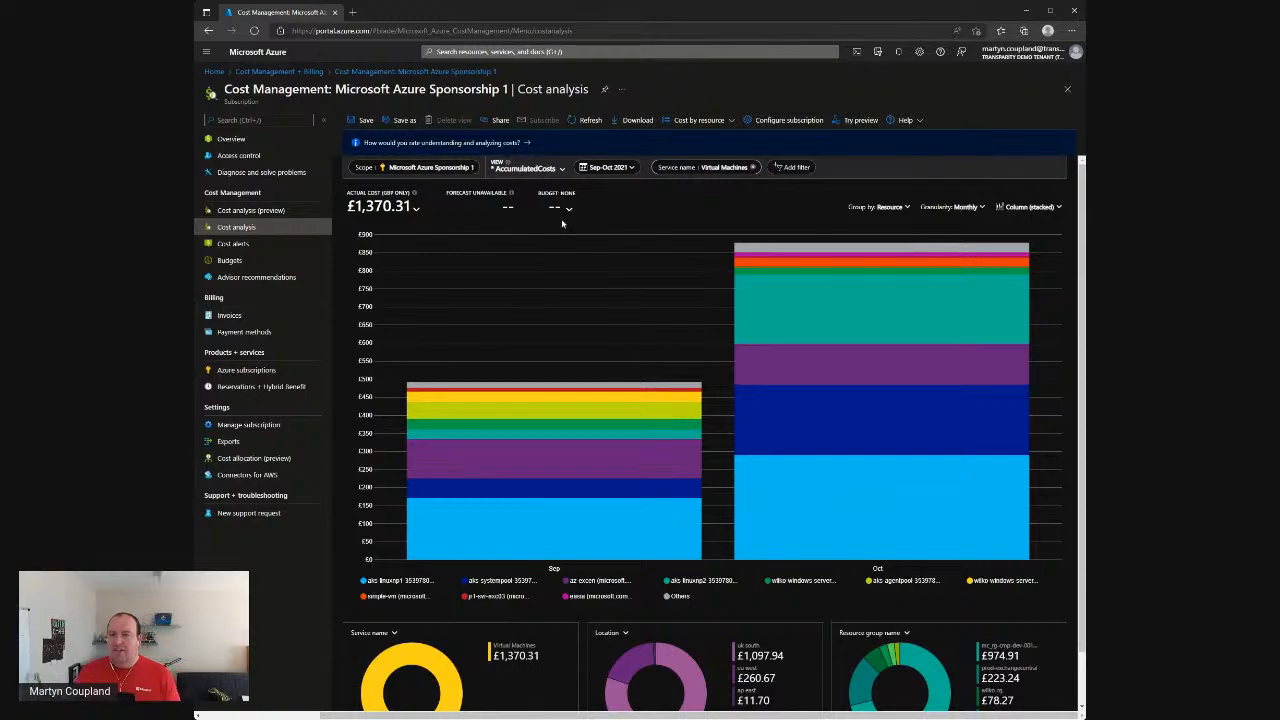
# Step: Load the built-in Cost by resource view and return to the shared CostByResourceGroupService view
pyautogui.click(526, 167)
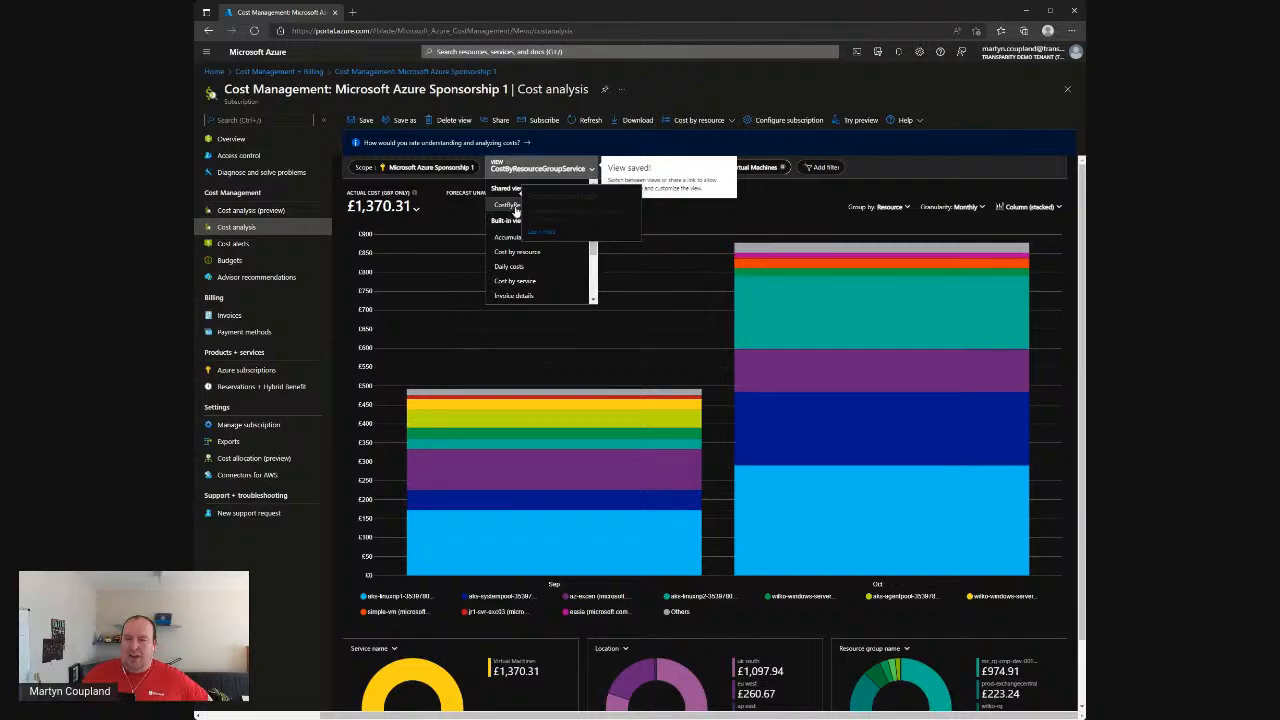
pyautogui.click(513, 253)
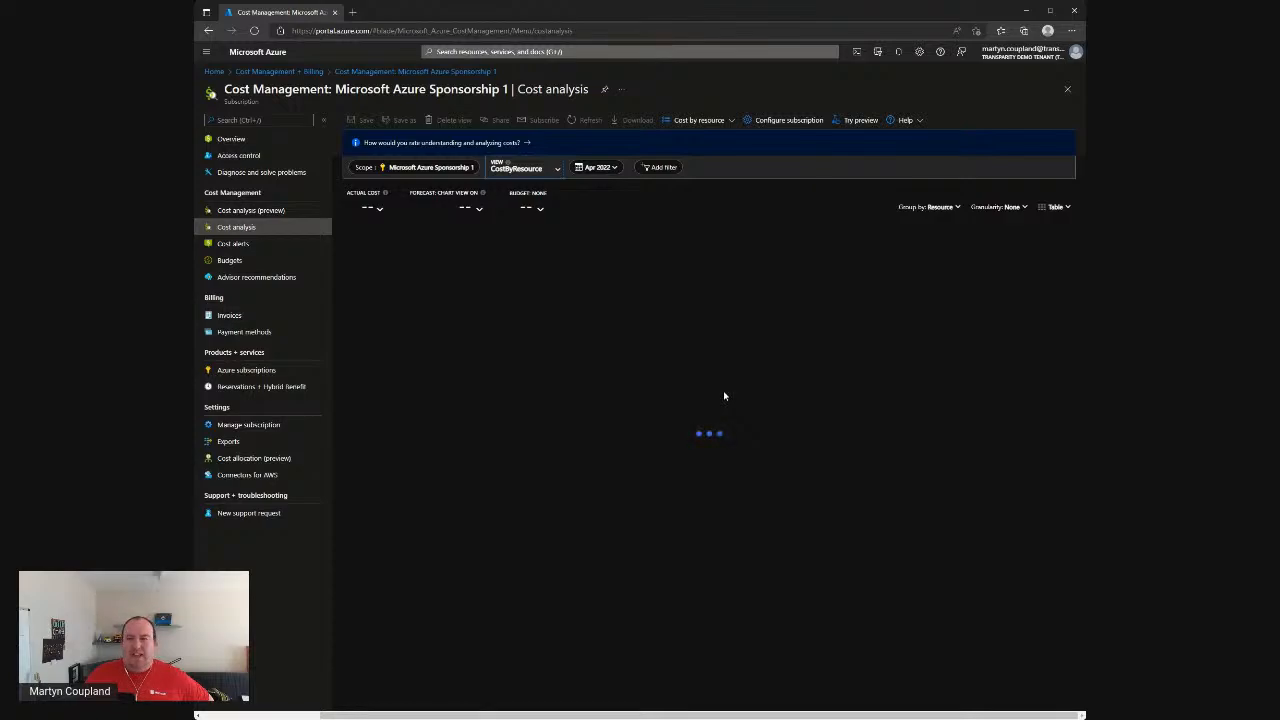
pyautogui.click(537, 171)
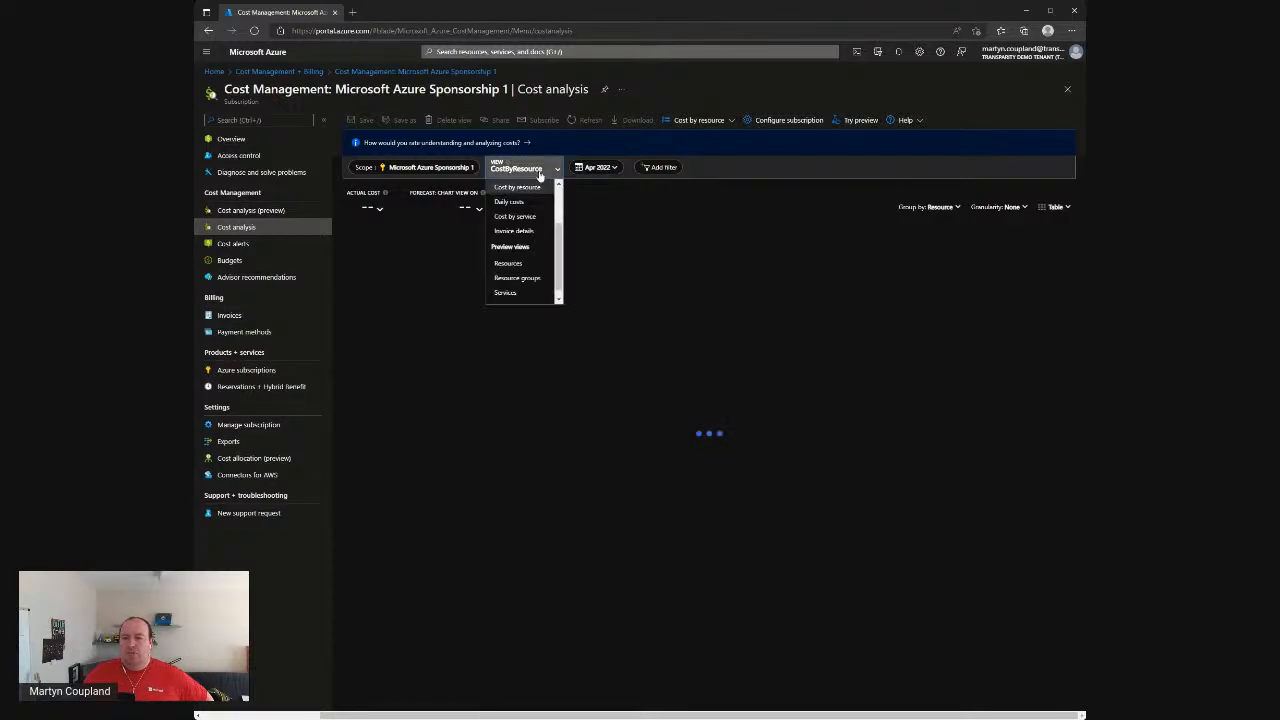
pyautogui.scroll(3, 528, 209)
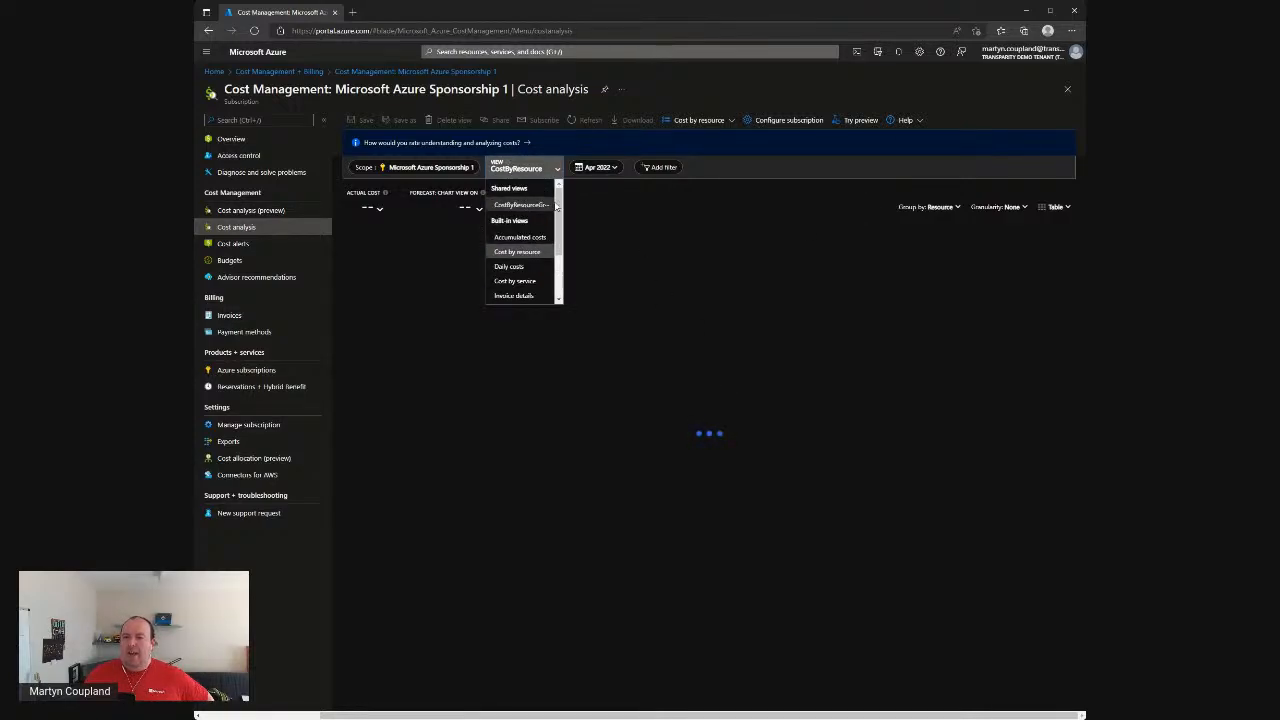
pyautogui.click(552, 205)
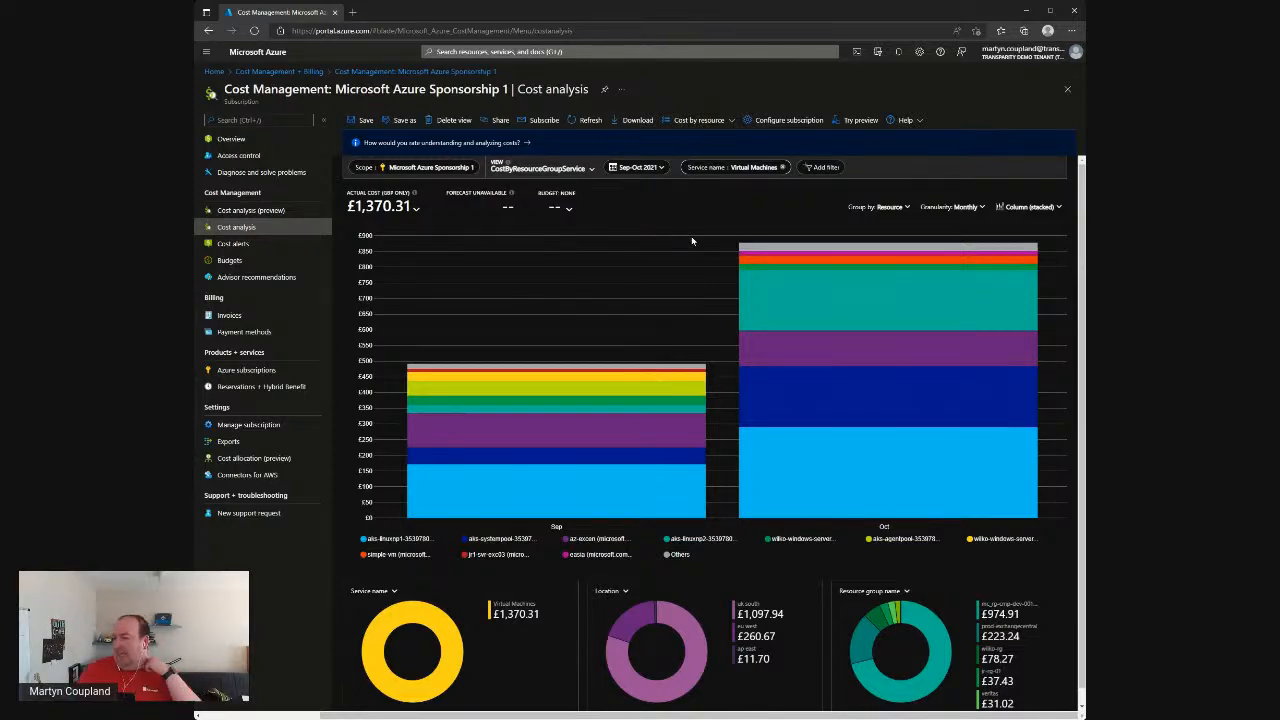
pyautogui.click(635, 170)
pyautogui.click(895, 176)
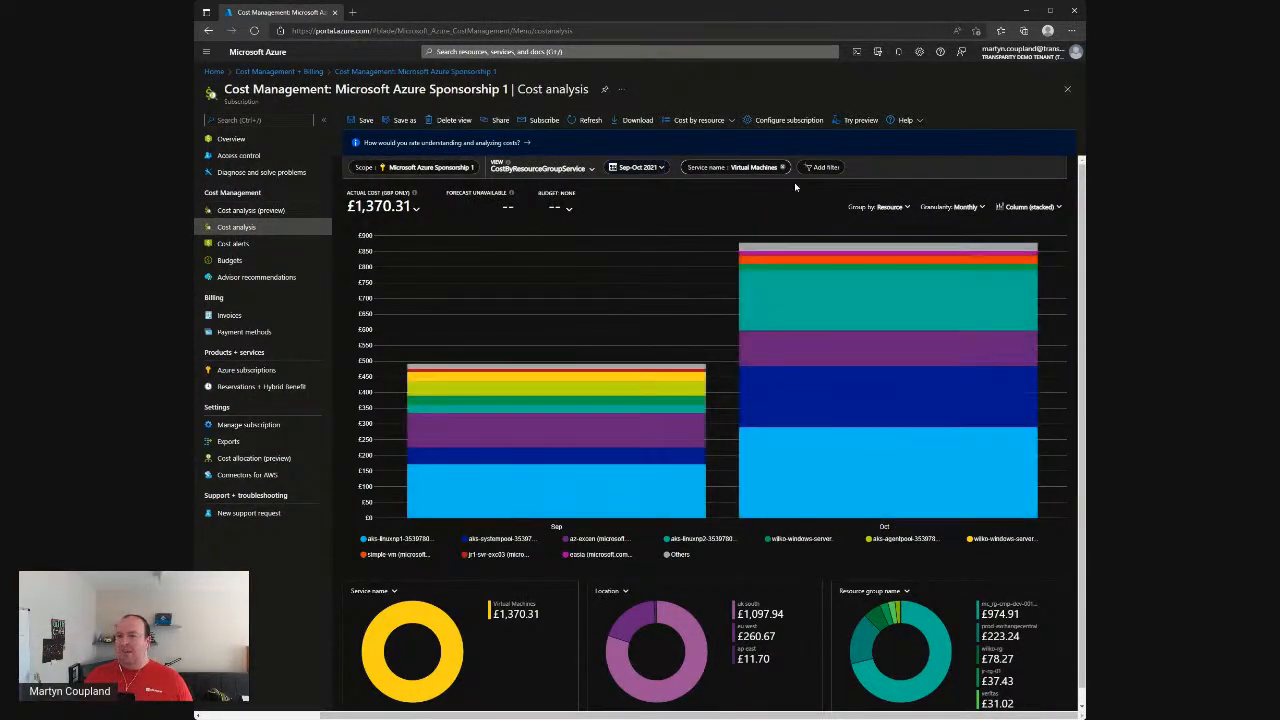
# Step: Try a cost filter on the poolname tag, check which tag values it offers, and discard the filter
pyautogui.click(822, 167)
pyautogui.scroll(-5, 825, 255)
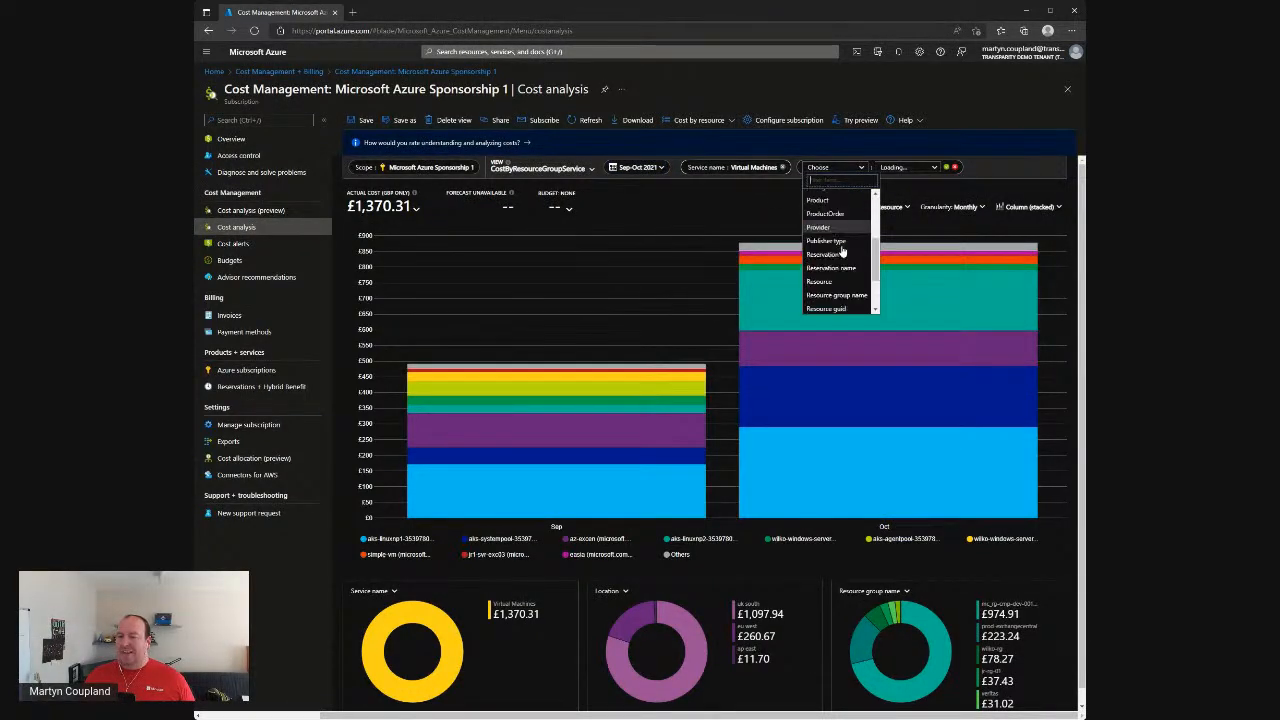
pyautogui.click(822, 305)
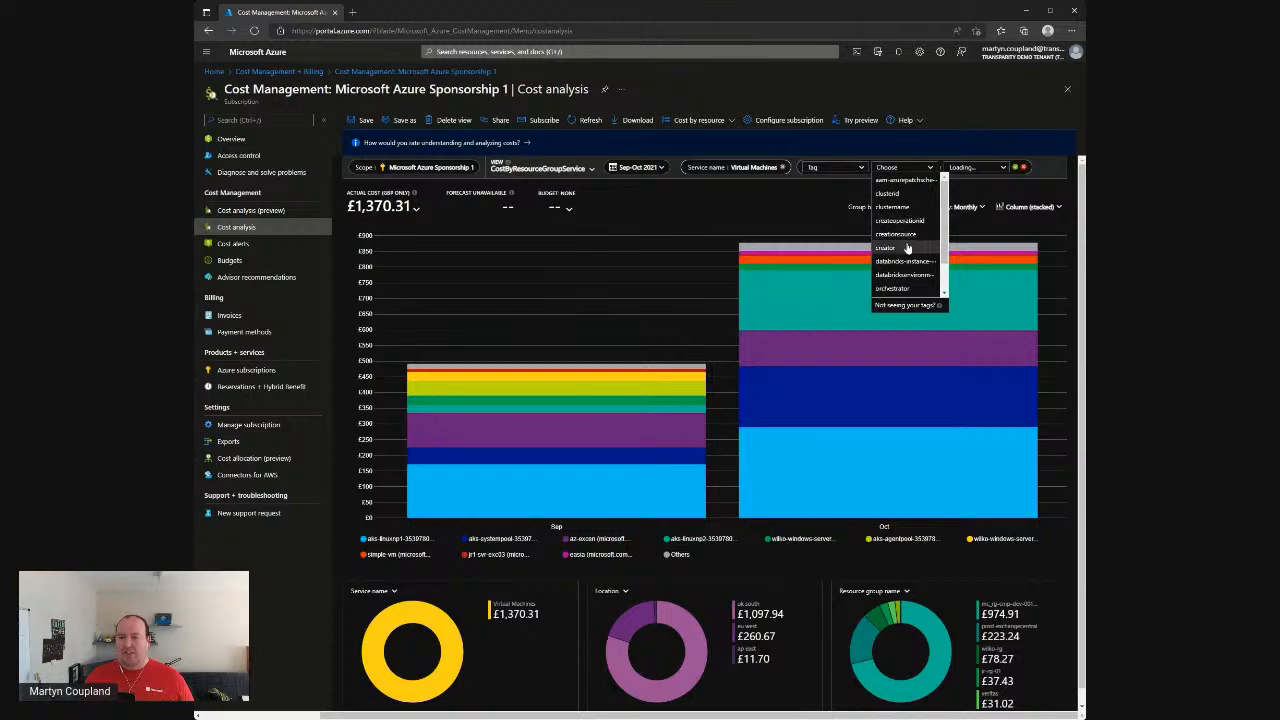
pyautogui.scroll(-1, 905, 250)
pyautogui.scroll(-3, 905, 255)
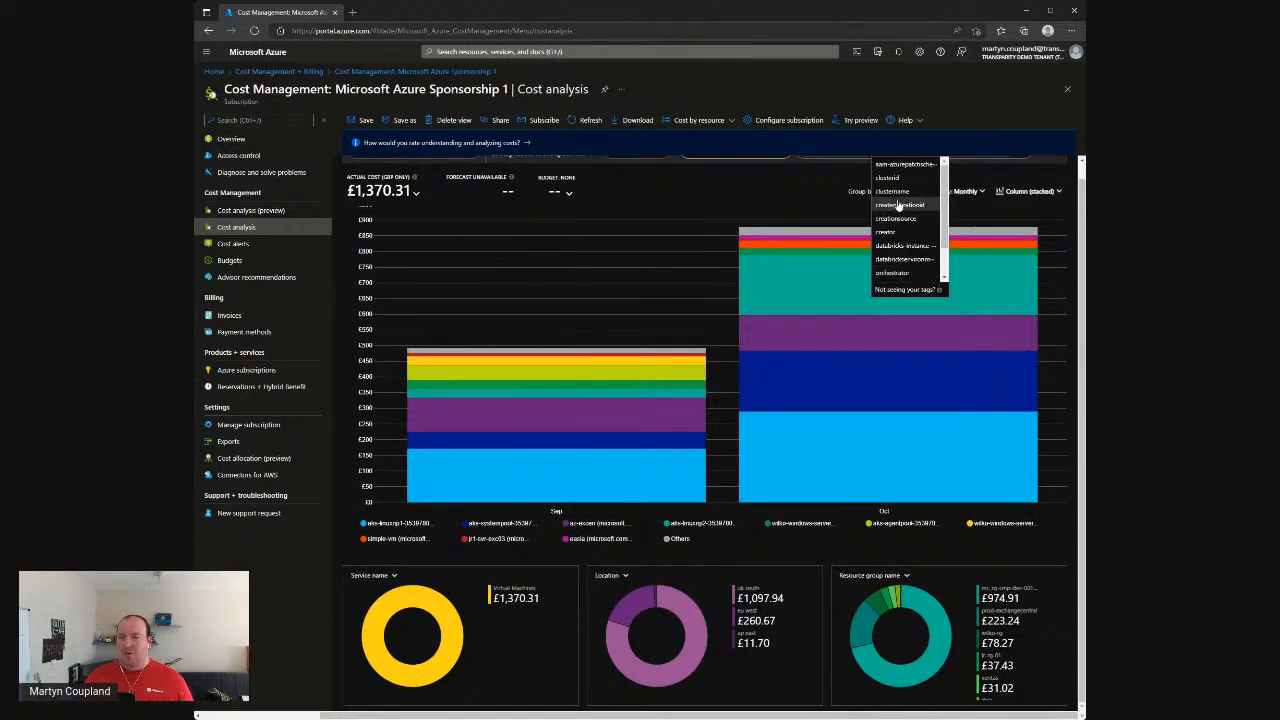
pyautogui.scroll(5, 915, 225)
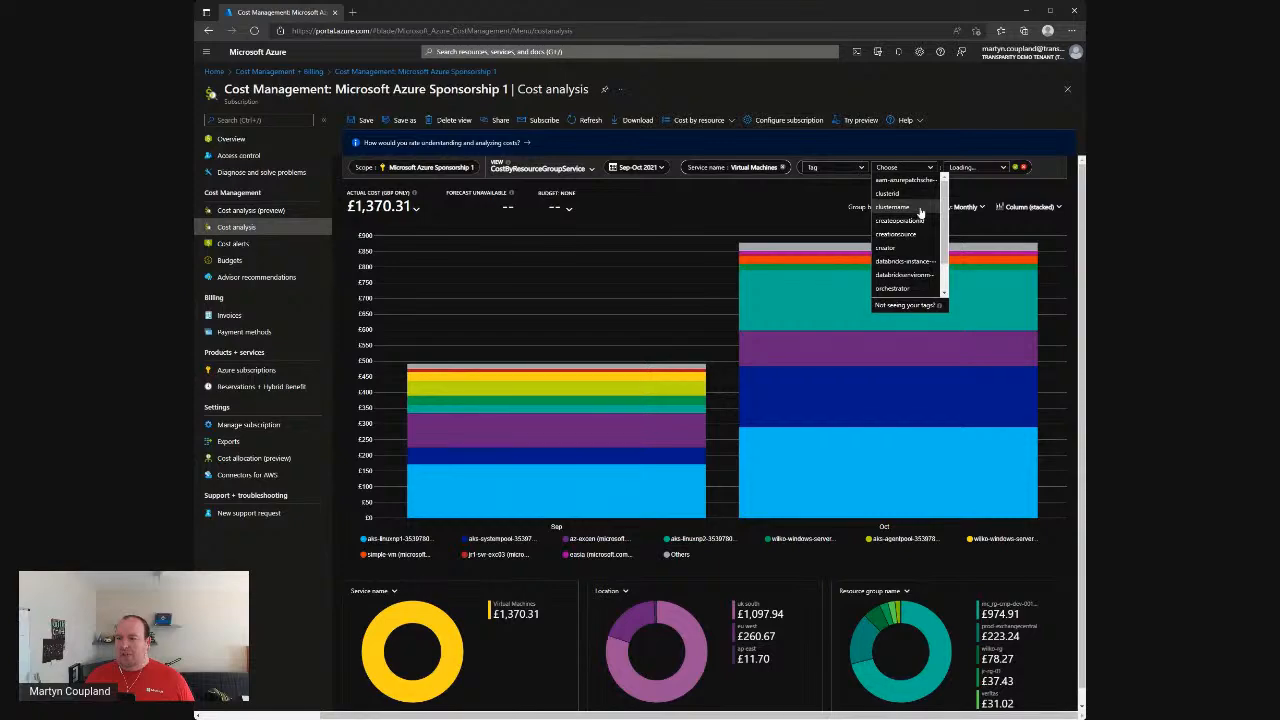
pyautogui.scroll(-2, 922, 230)
pyautogui.scroll(-2, 930, 253)
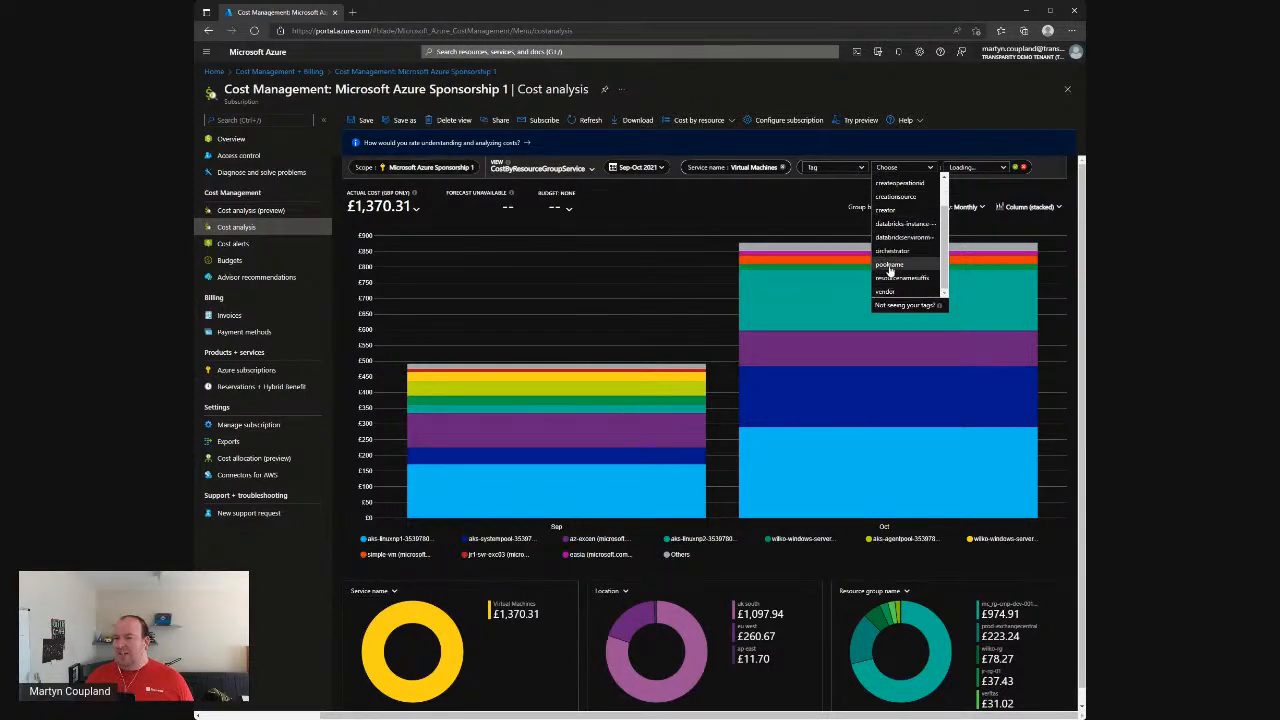
pyautogui.click(889, 265)
pyautogui.click(971, 168)
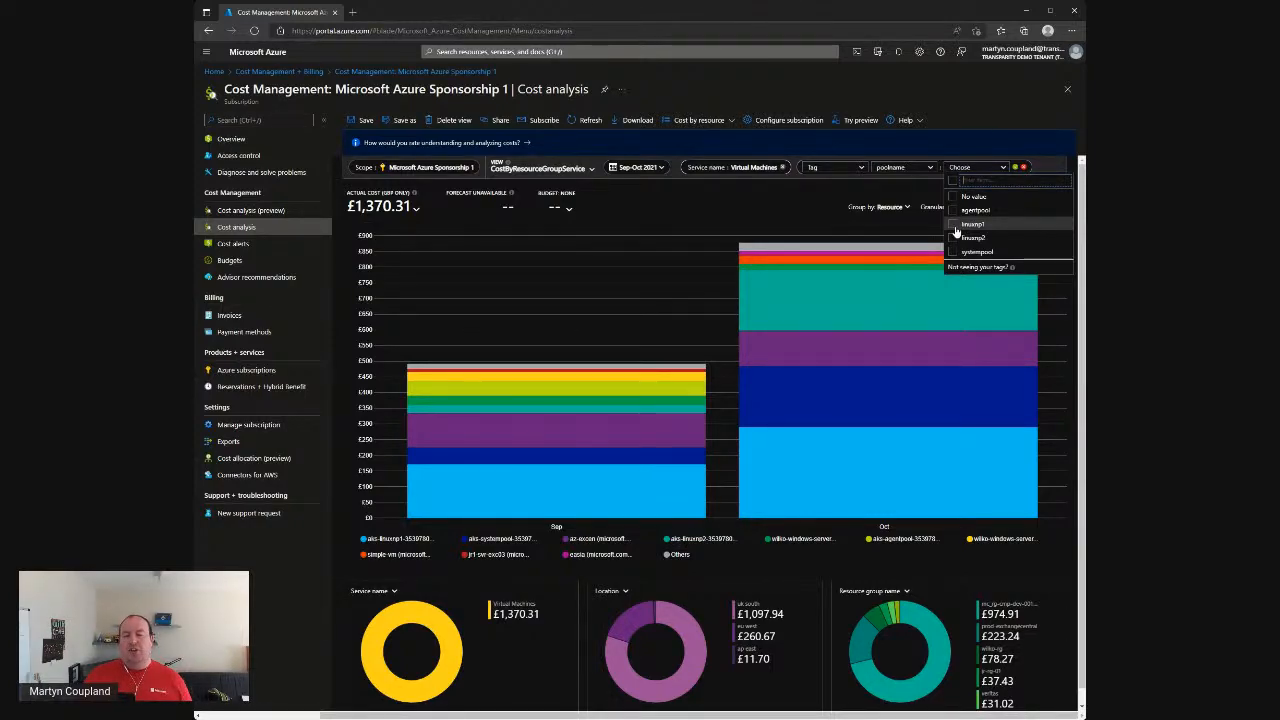
pyautogui.click(774, 205)
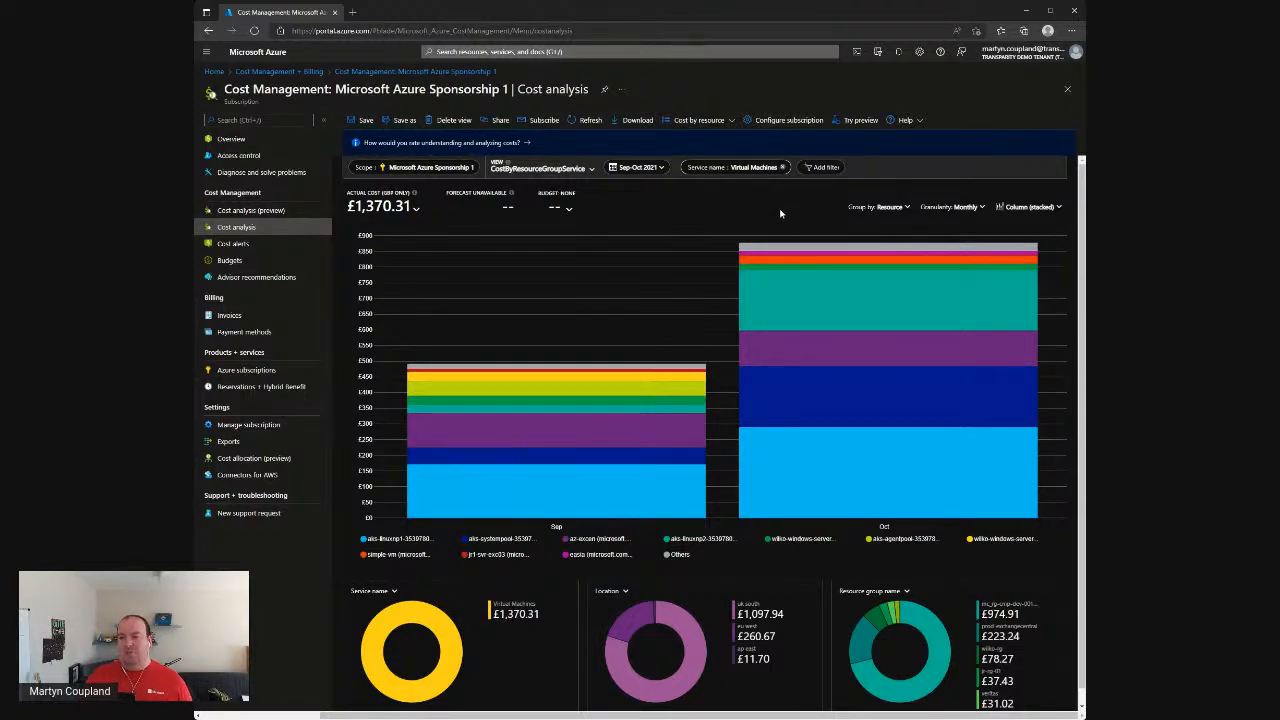
# Step: Display the virtual machine costs as a table and review the Resource column's filter and column-selection options and the listed rows
pyautogui.click(1027, 210)
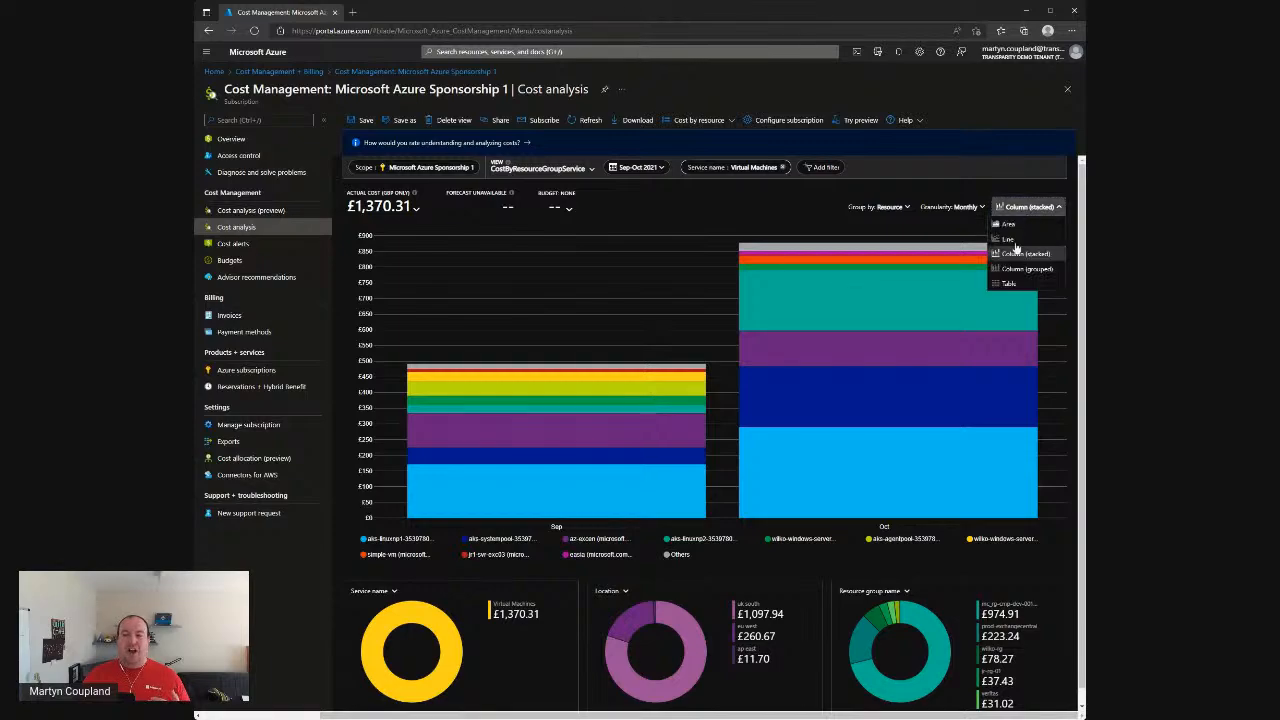
pyautogui.click(1008, 290)
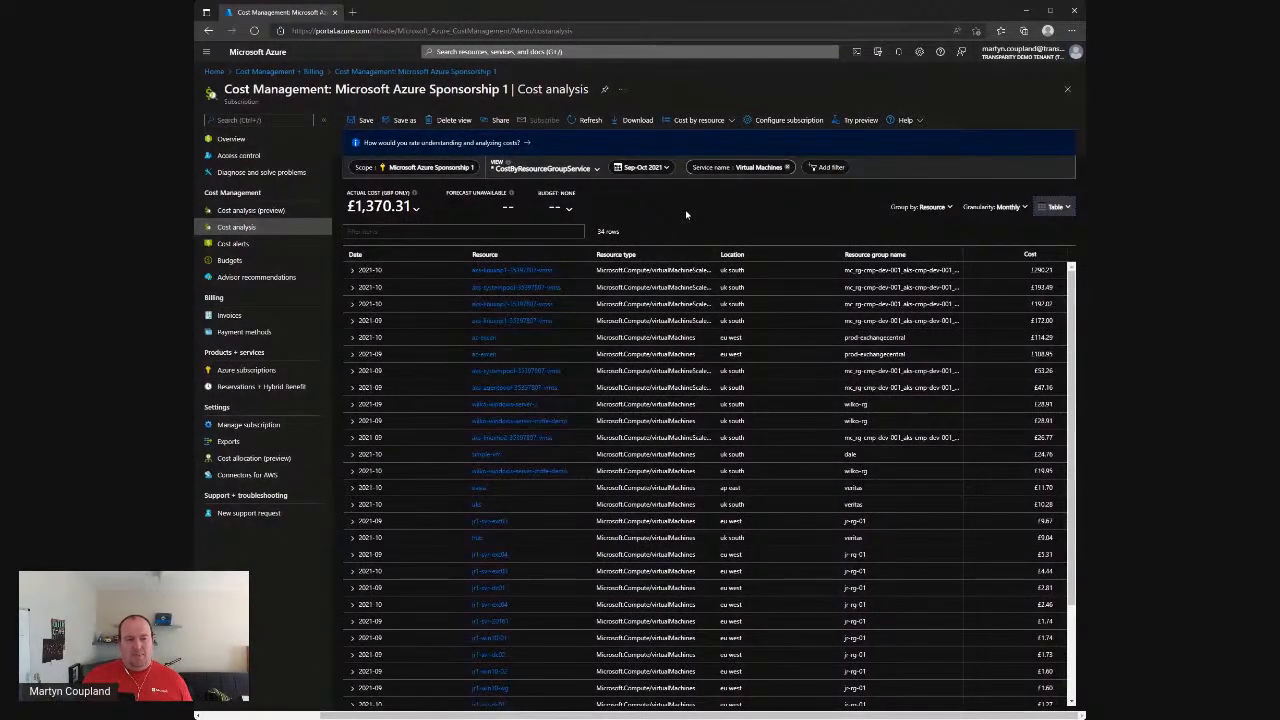
pyautogui.click(585, 257)
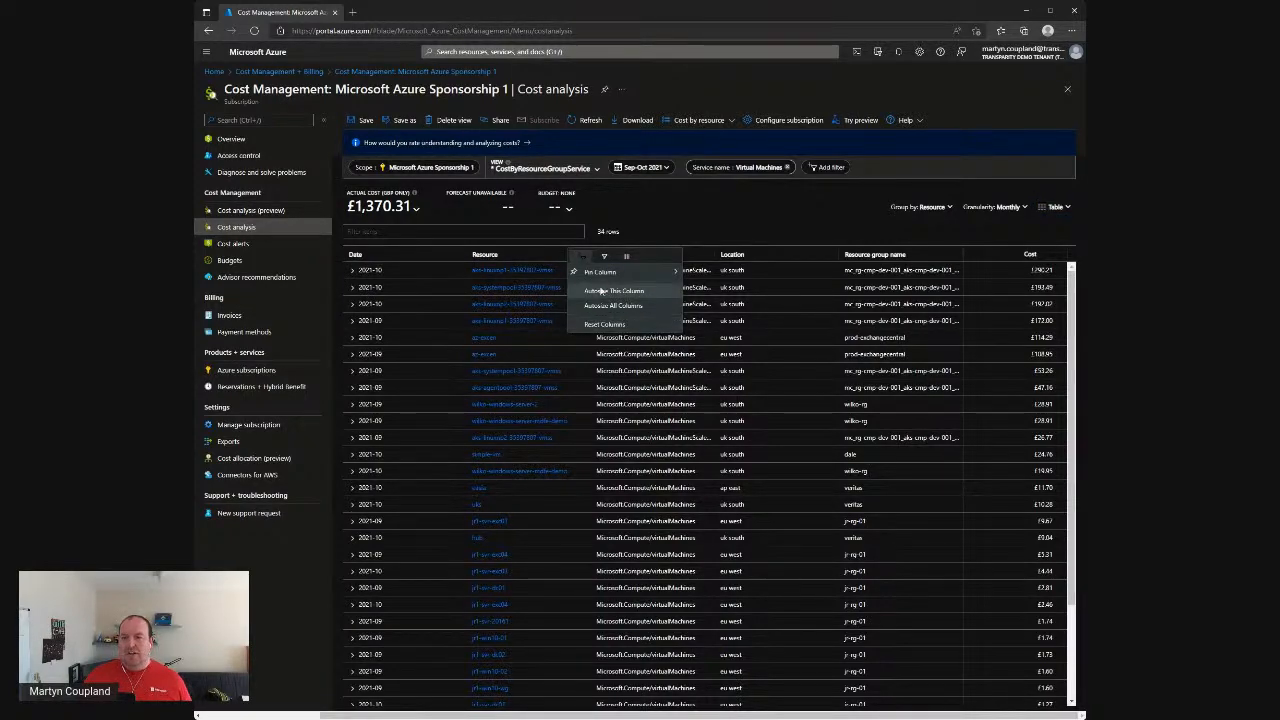
pyautogui.click(605, 257)
pyautogui.click(628, 258)
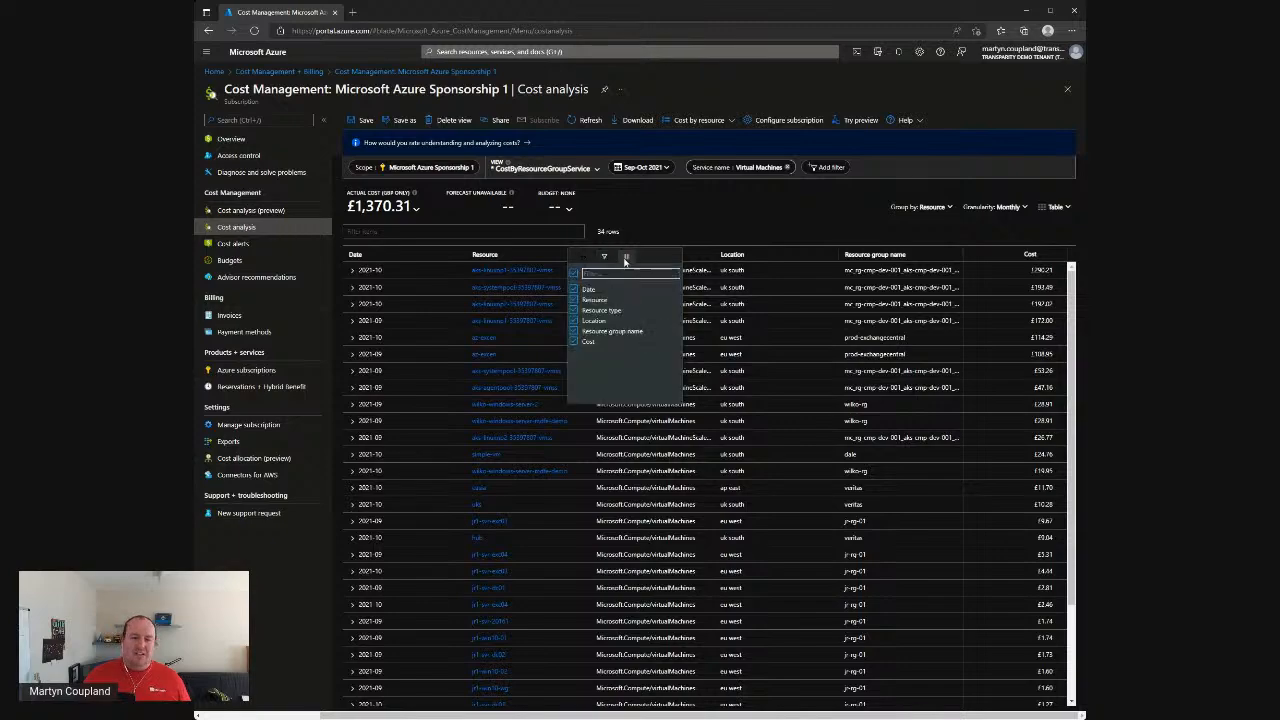
pyautogui.click(612, 258)
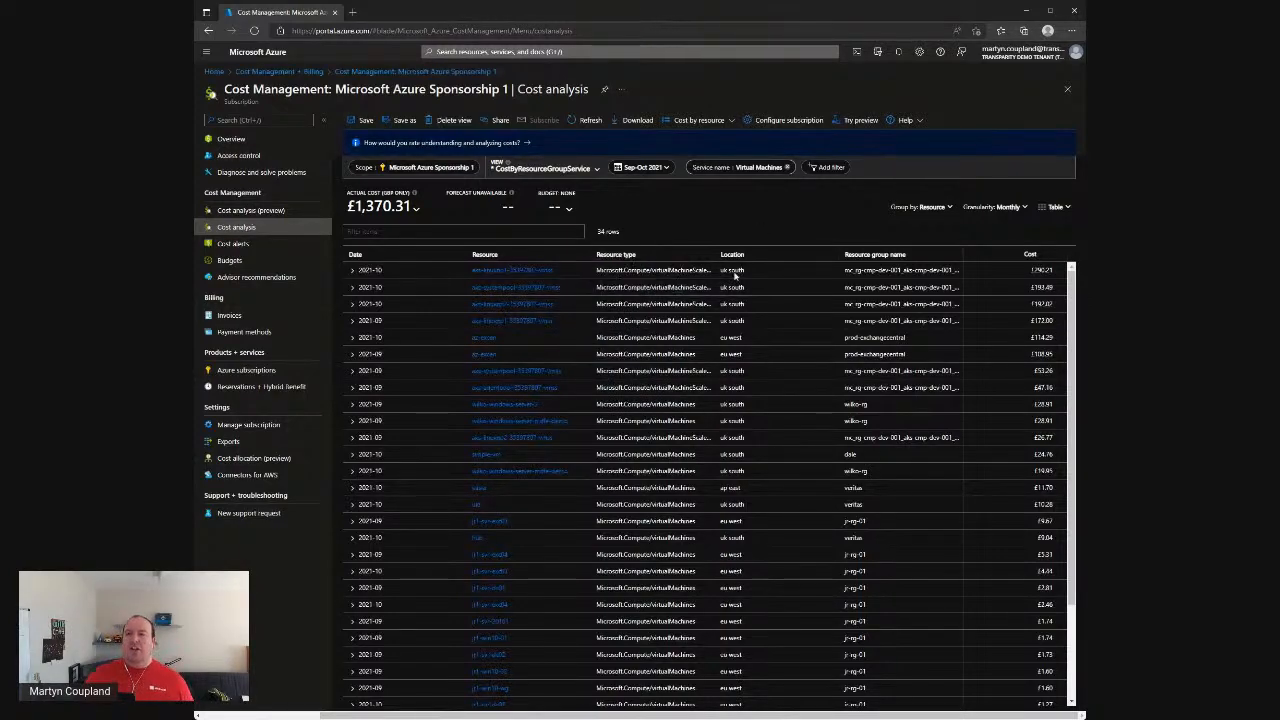
pyautogui.scroll(-2, 500, 300)
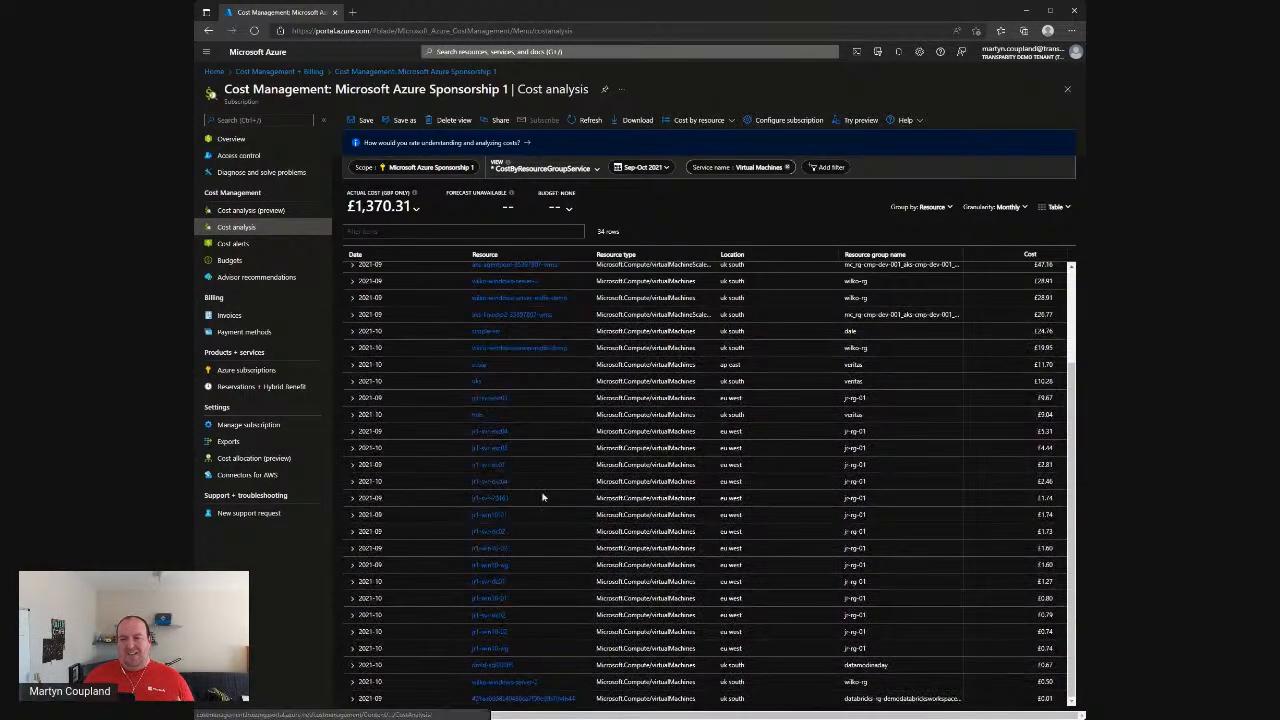
pyautogui.scroll(2, 636, 523)
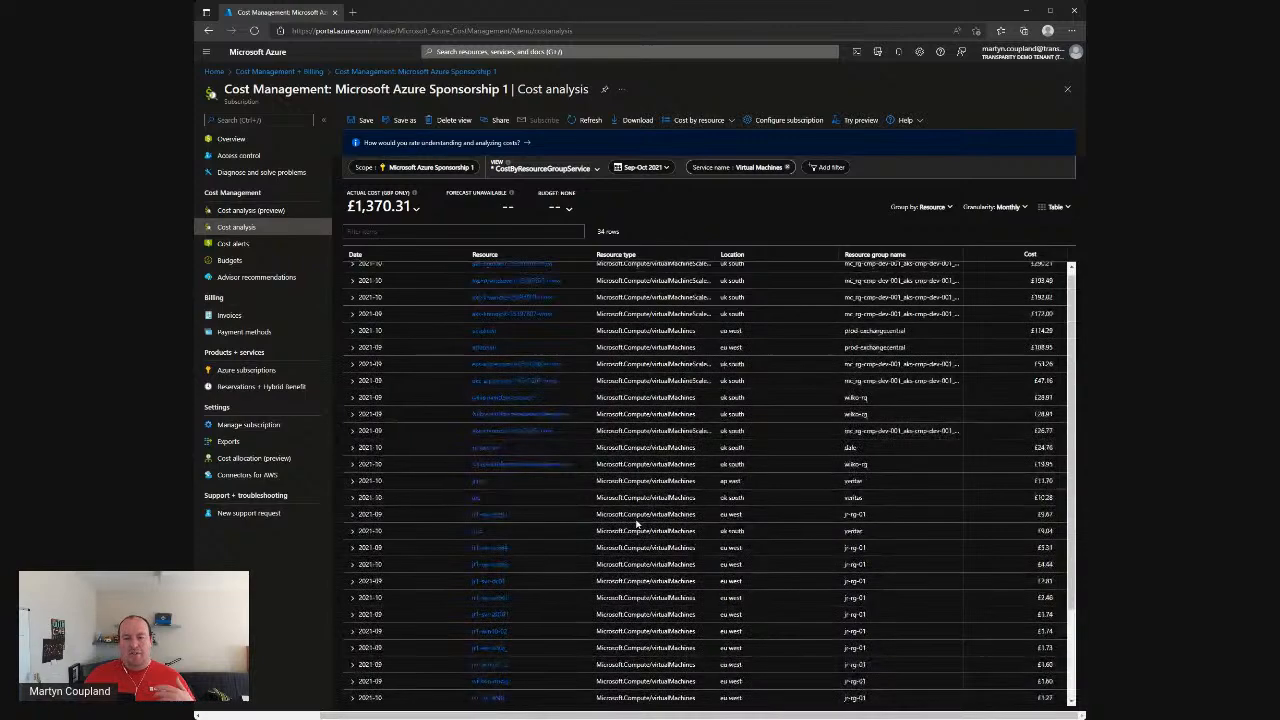